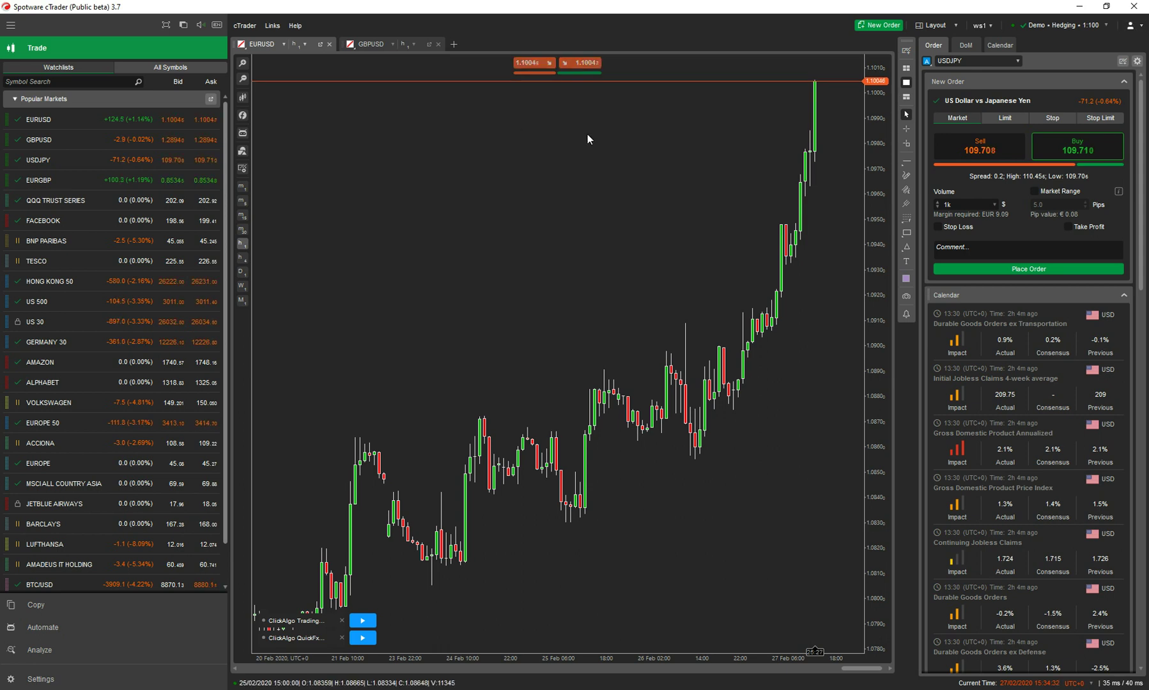
Step: Set the interface scale to 110% in the general application settings and close the settings
click(38, 678)
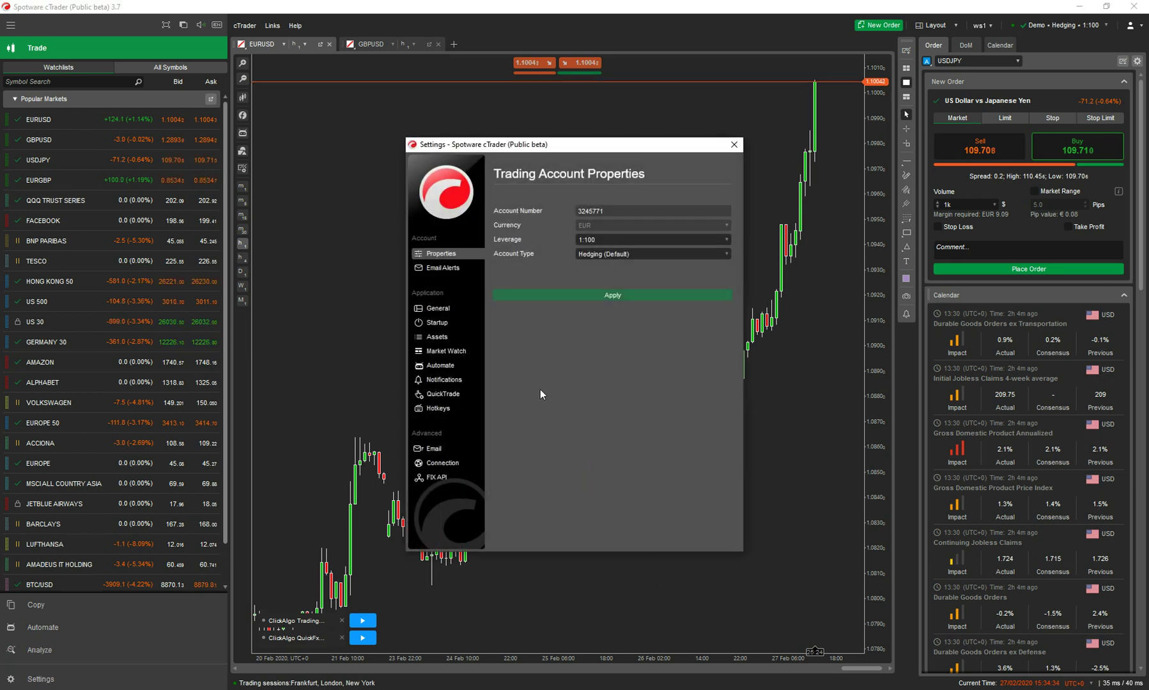
click(443, 309)
drag(636, 311, 652, 311)
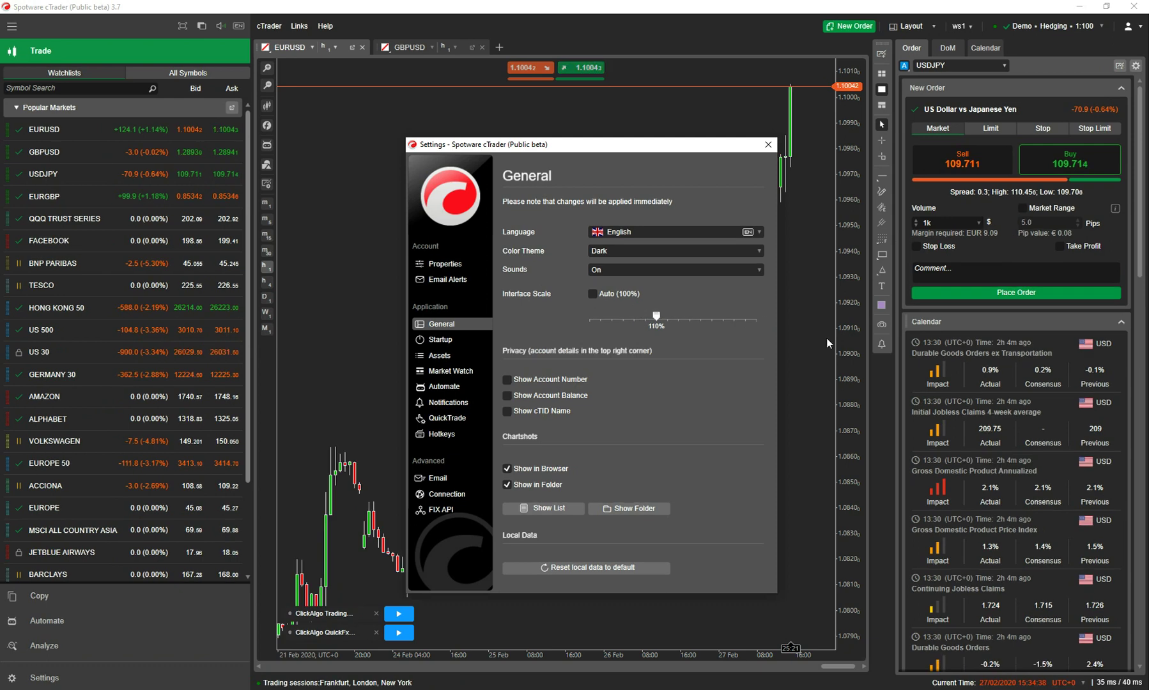
key(Escape)
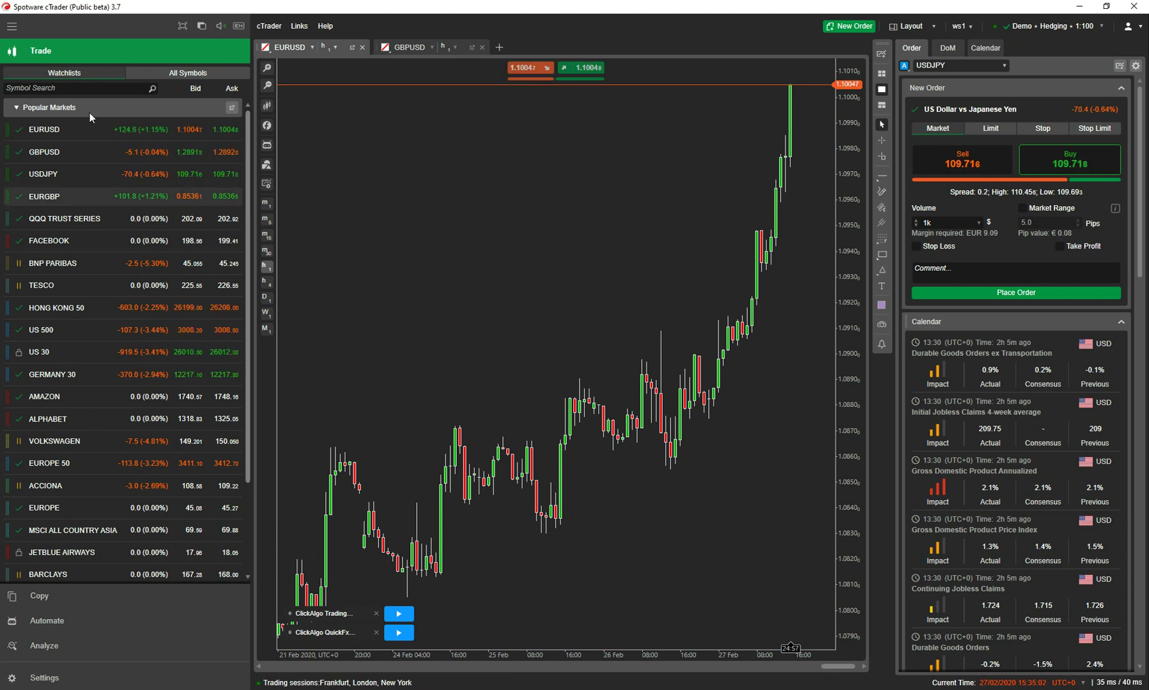
Step: Open a new order form for GBPUSD from the watchlist and close it without placing an order
right_click(56, 150)
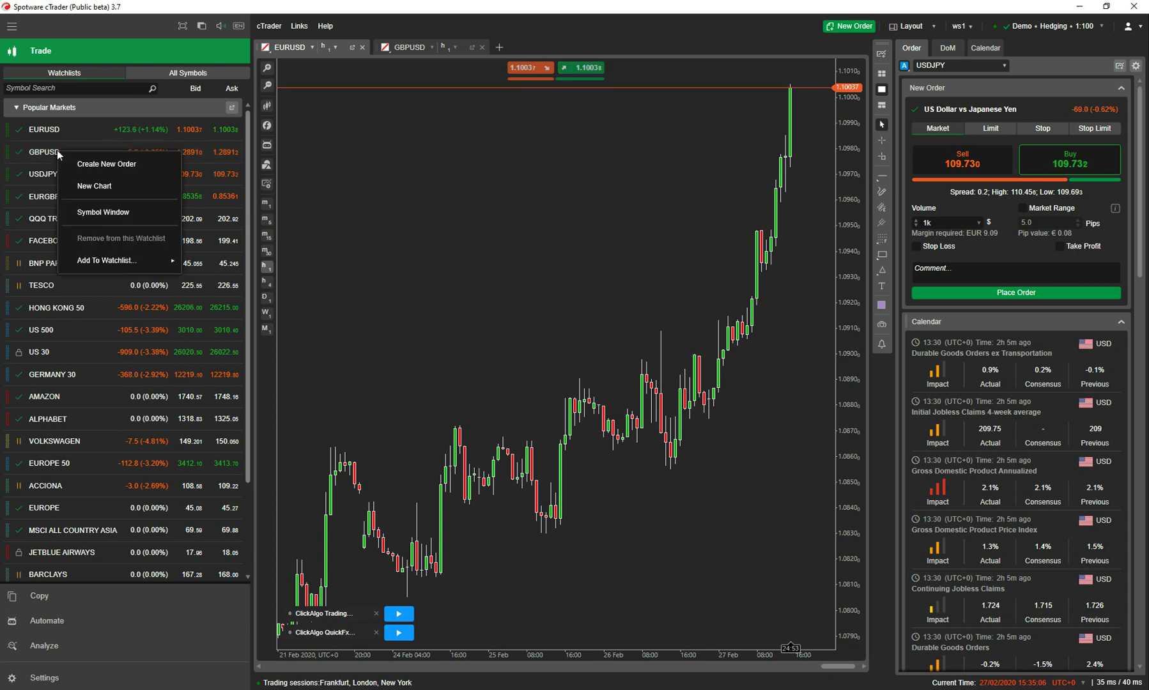
click(109, 160)
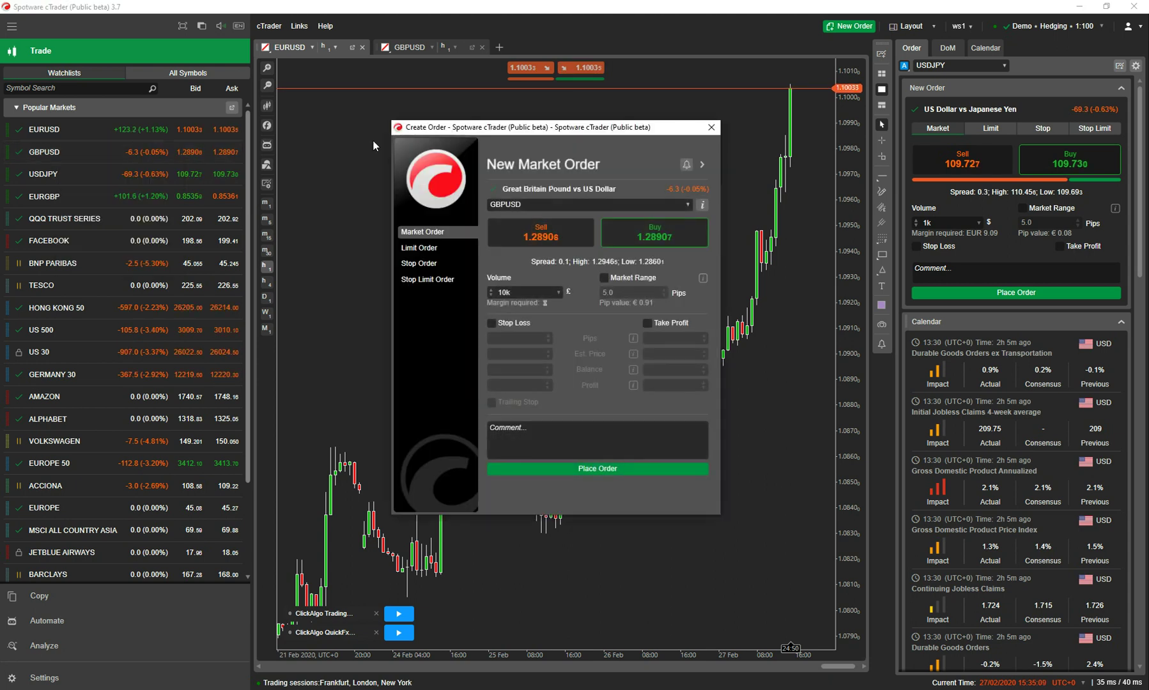
click(711, 129)
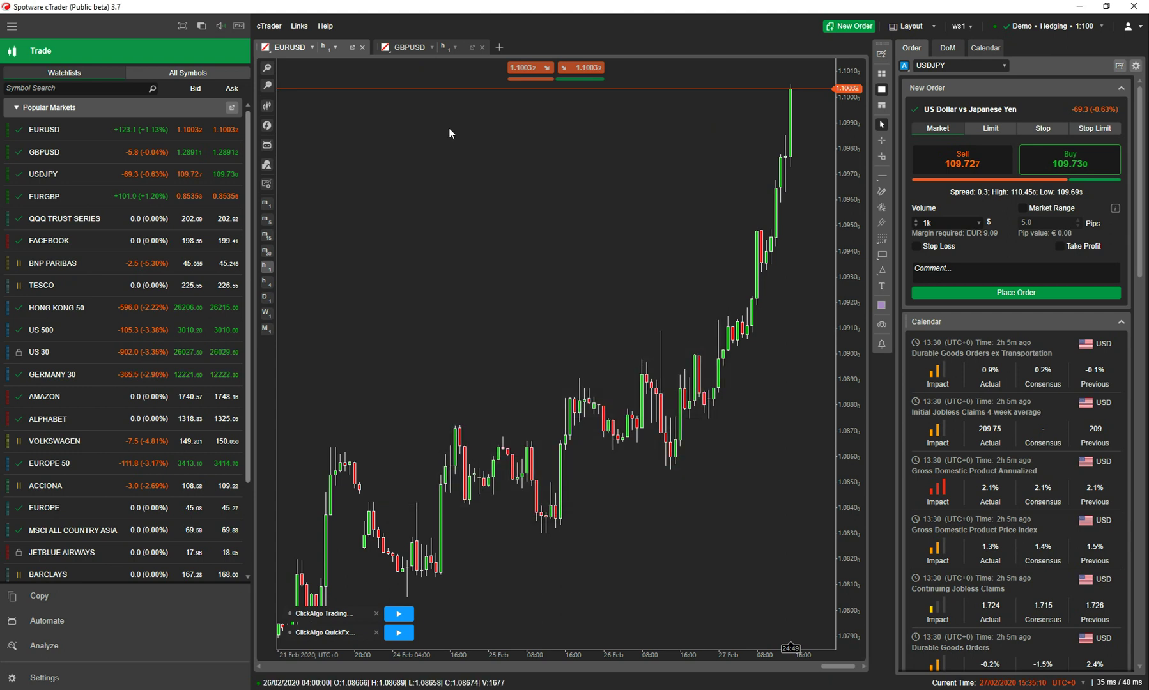
Step: Expand the GBPUSD quote in the watchlist and examine its sell limit and buy limit price lists and volume
right_click(70, 151)
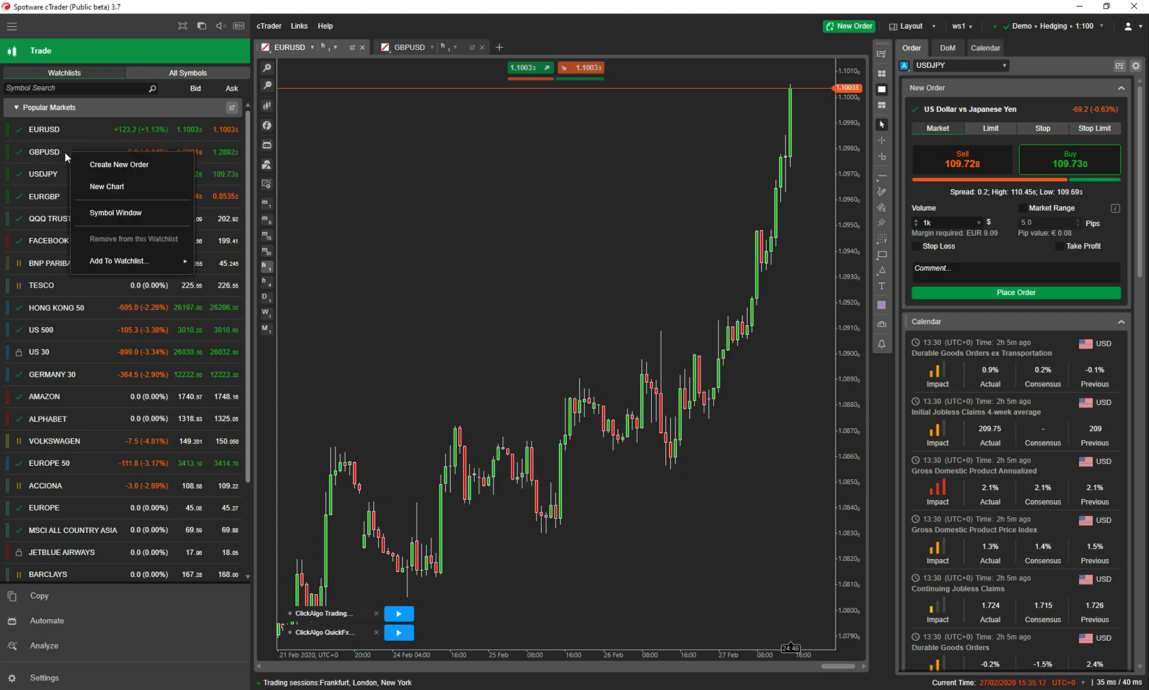
click(64, 152)
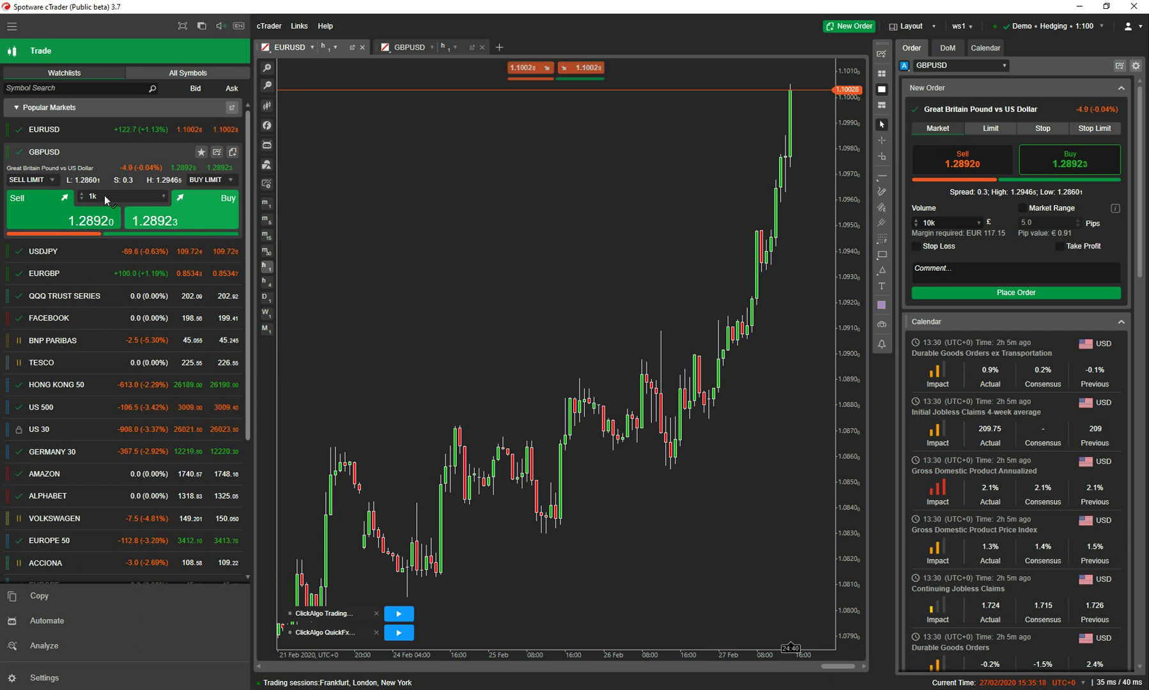
click(53, 179)
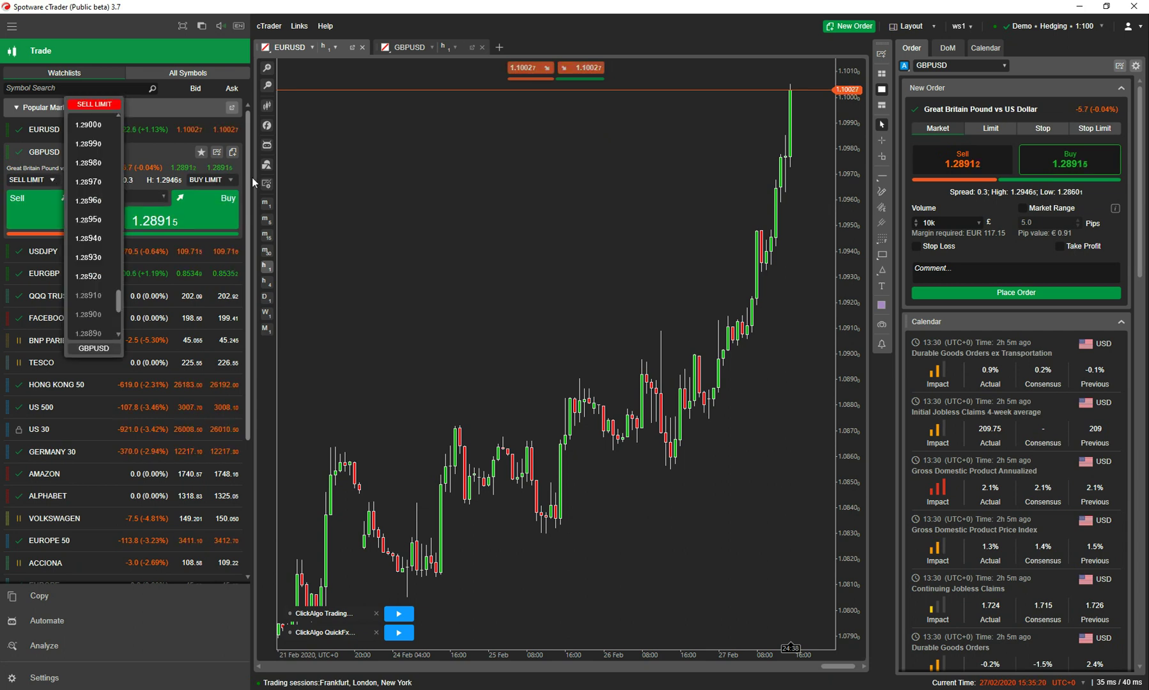
click(232, 180)
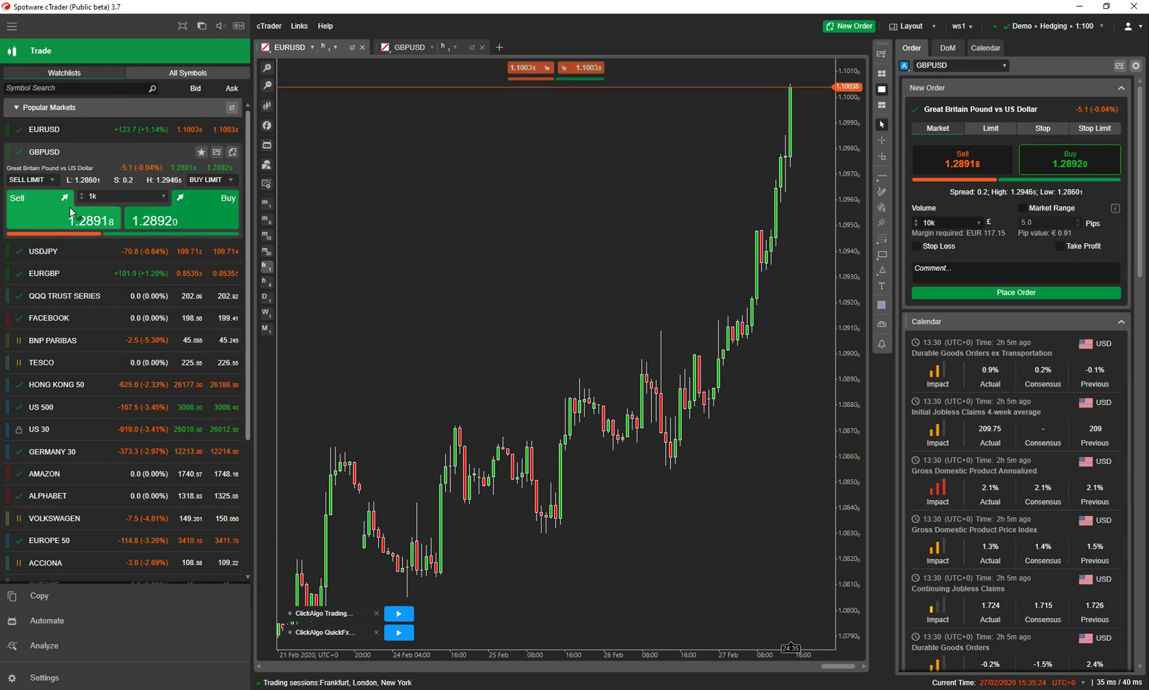
click(117, 196)
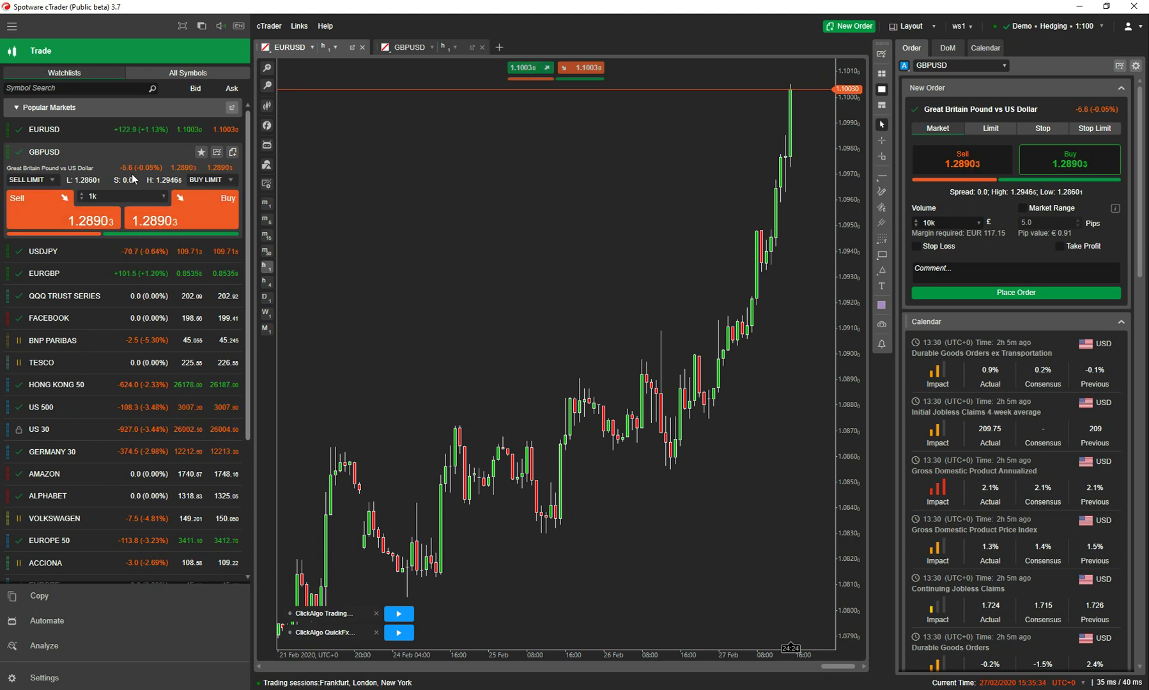
Step: Show the full symbol list and load AUDUSD and finally GBPUSD from the Forex group into the order form
click(189, 72)
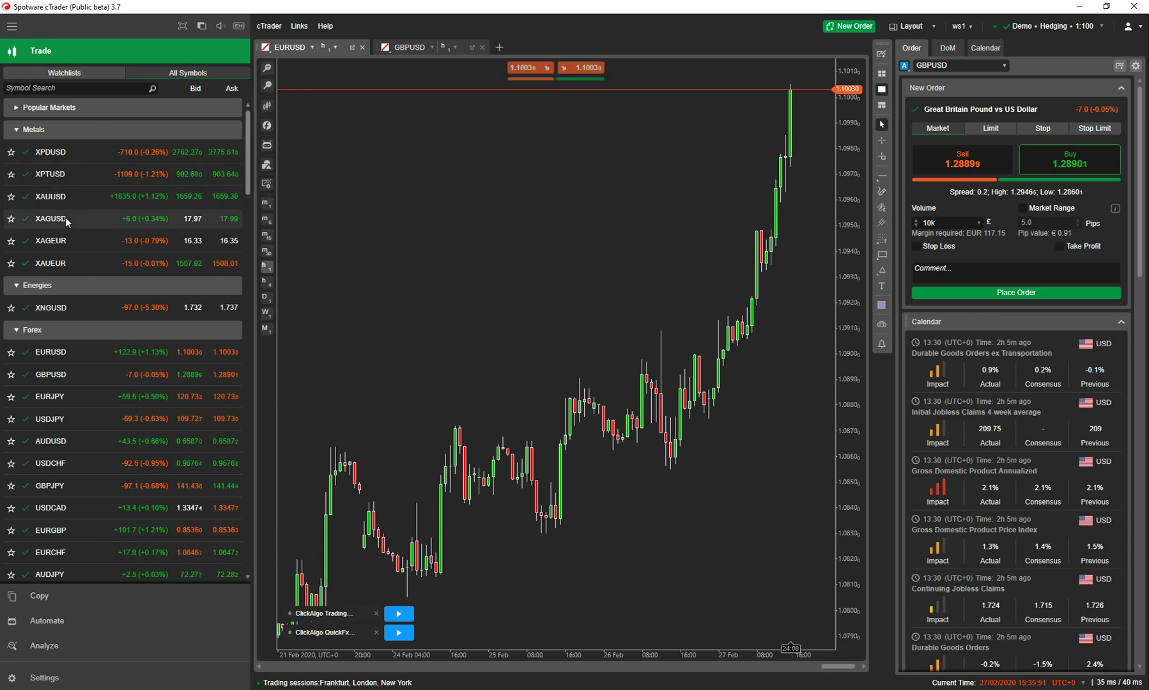
scroll(108, 361, down, 3)
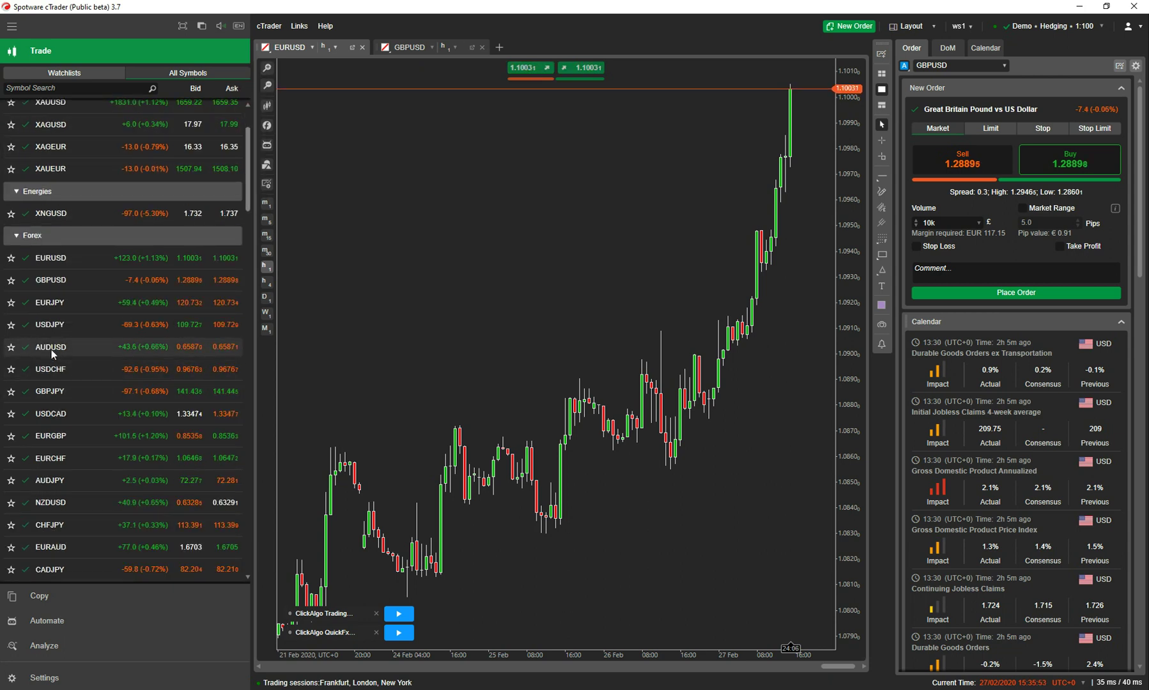
click(51, 349)
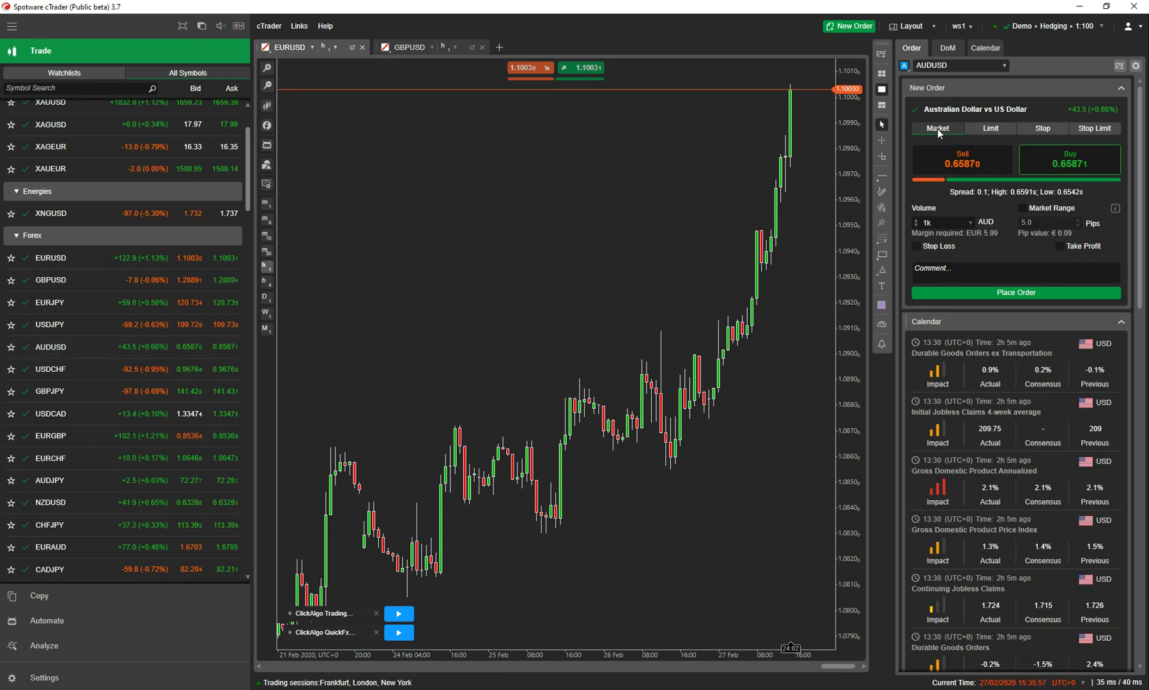
mouse_move(946, 225)
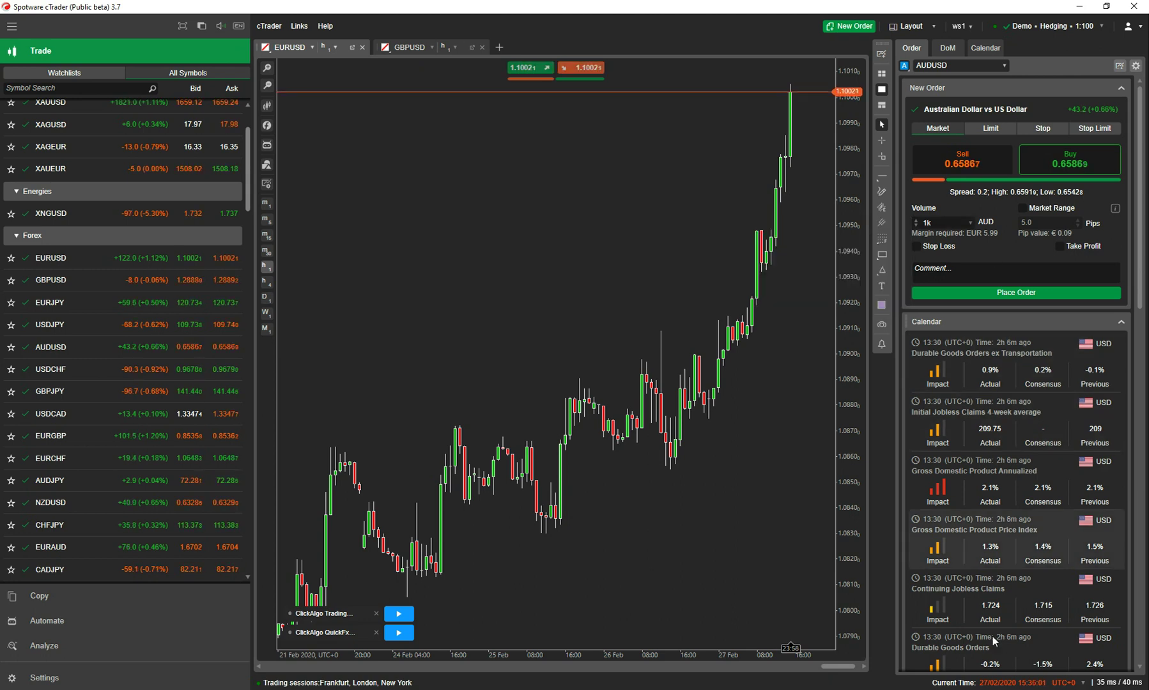
click(71, 281)
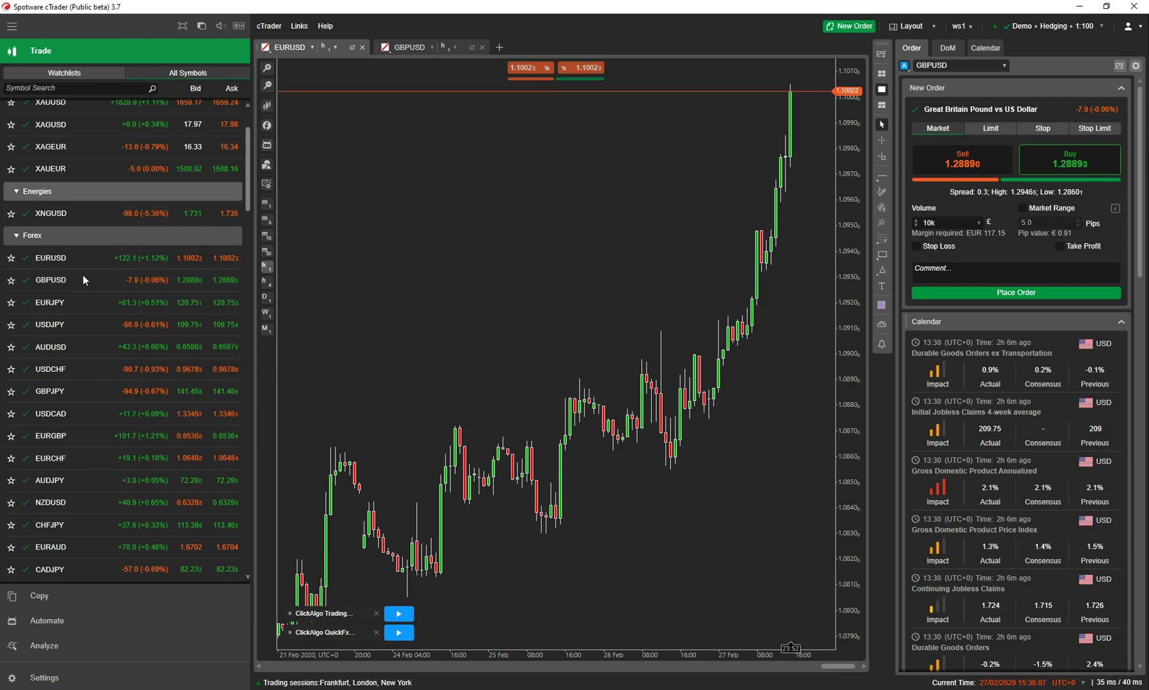
Step: Open a new order form for USDJPY from the full symbol list and close it without ordering
right_click(63, 321)
click(110, 335)
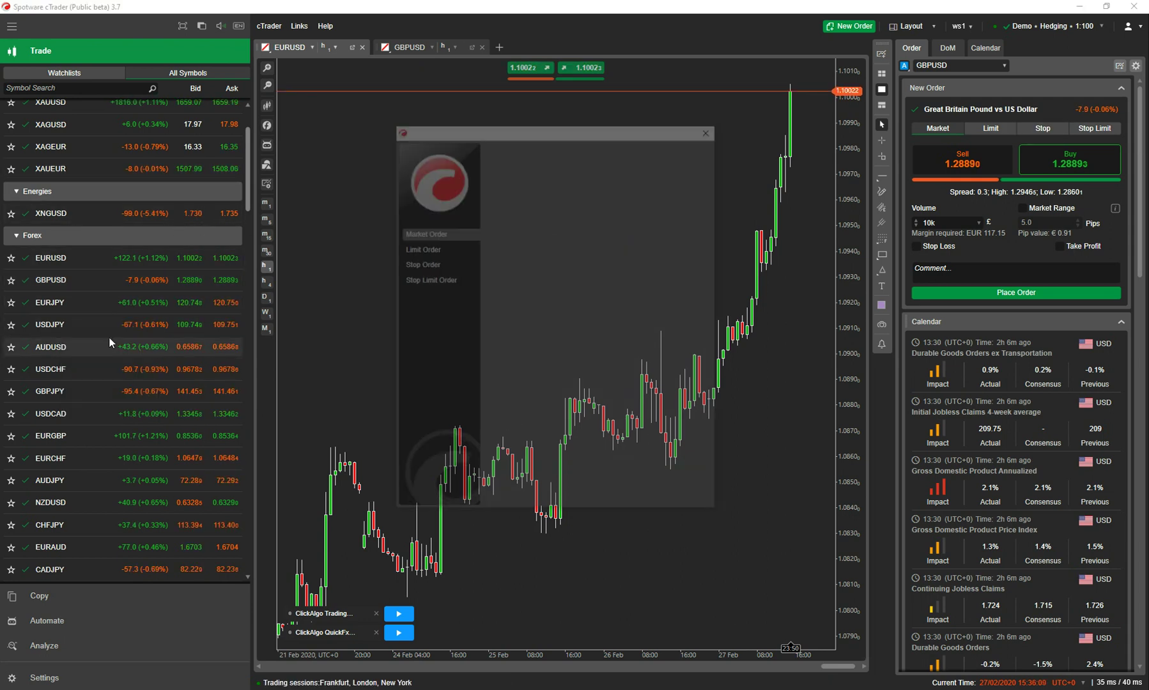
click(709, 127)
Step: View the symbol window for EURJPY with its chart and market hours, and close it
right_click(57, 304)
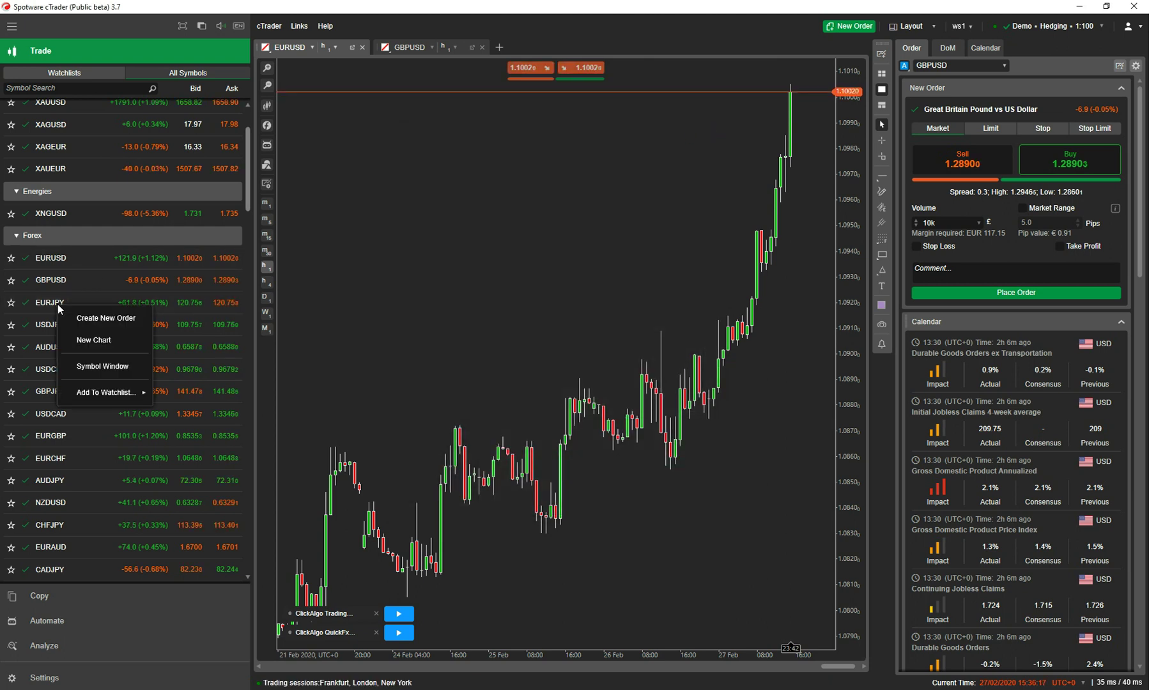
click(106, 366)
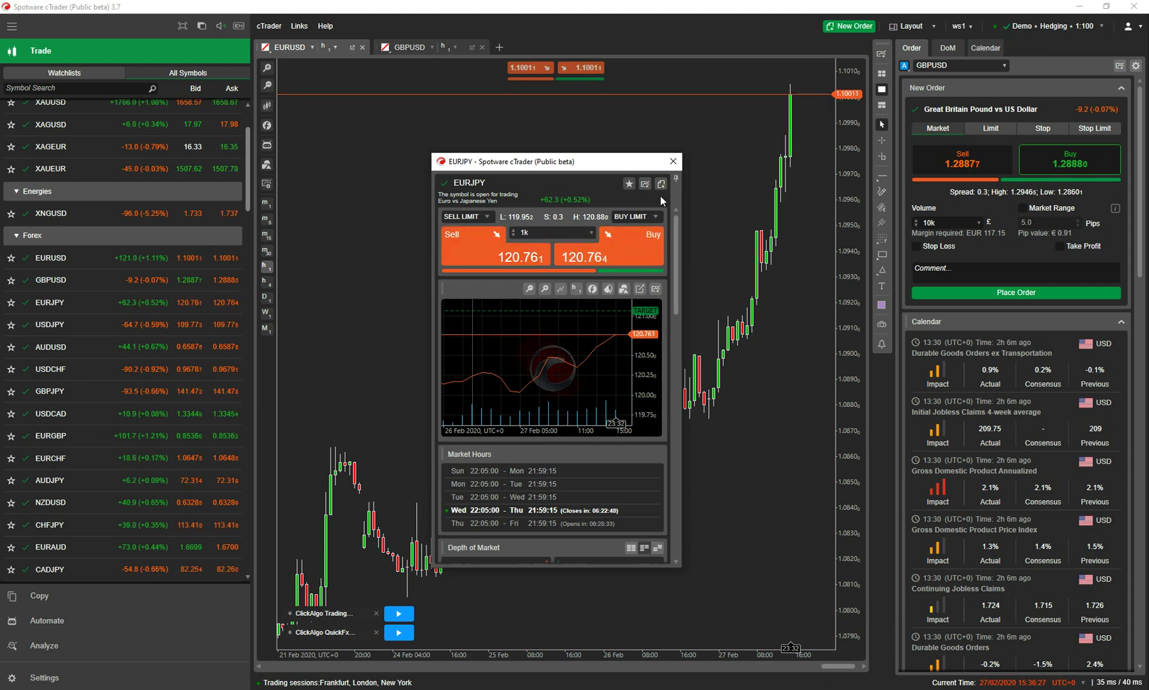
click(673, 161)
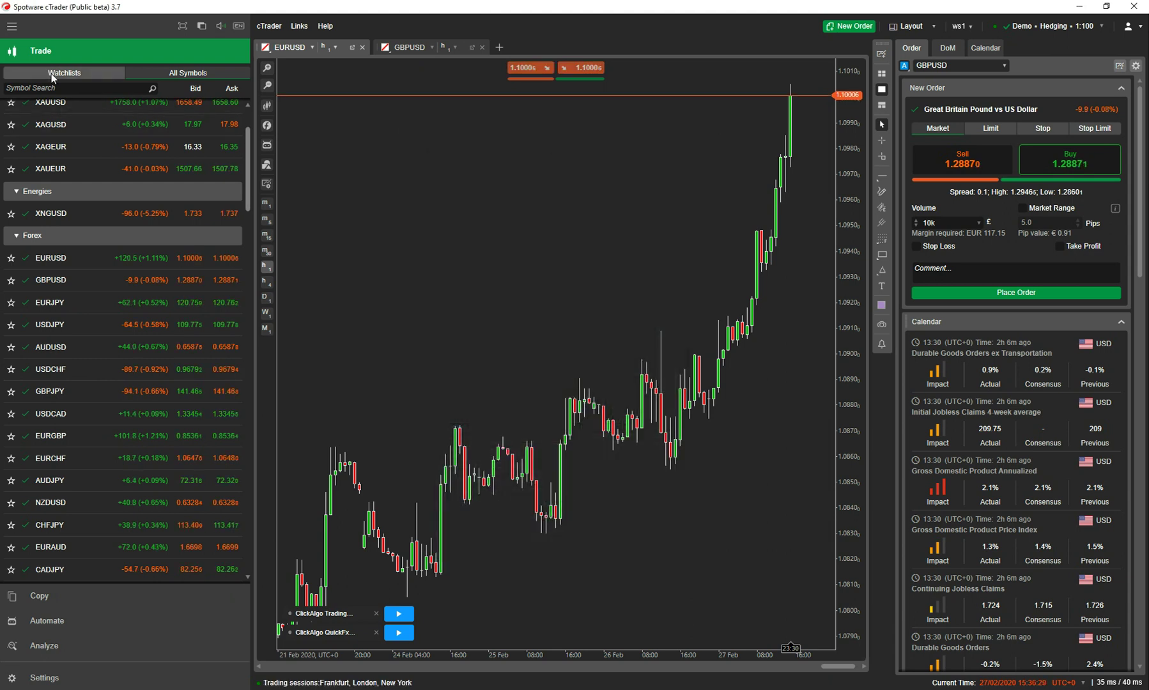
Step: Compare the Popular Markets watchlist with the full symbol list, ending on the full symbol list
click(83, 70)
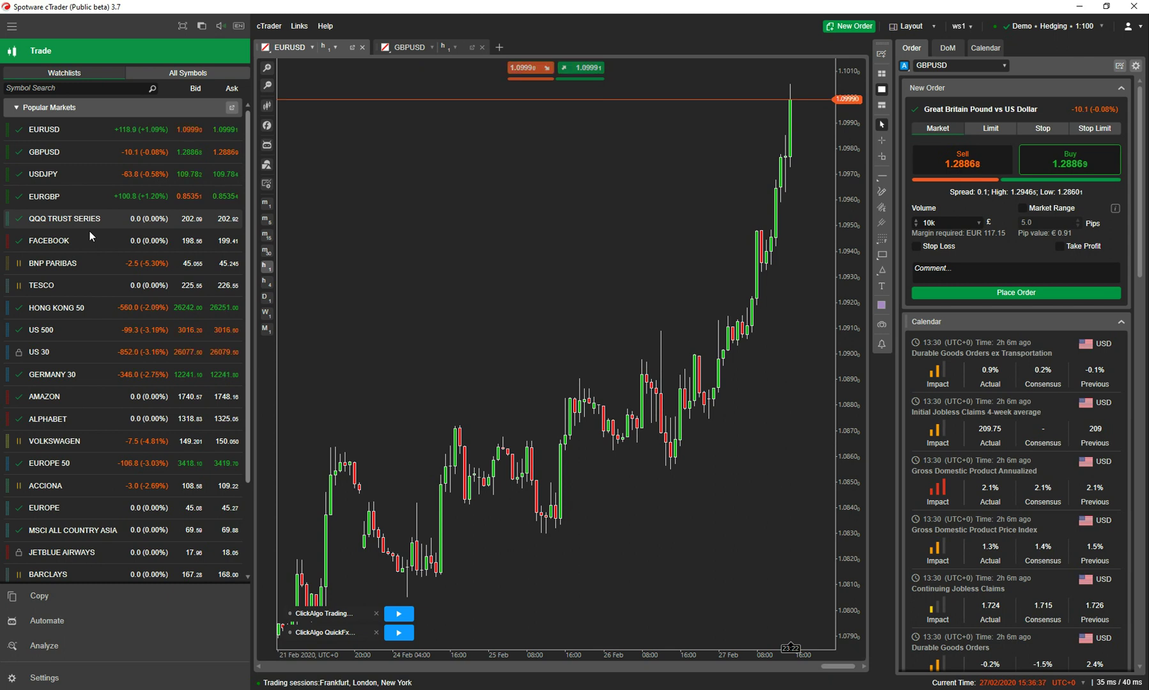
click(194, 72)
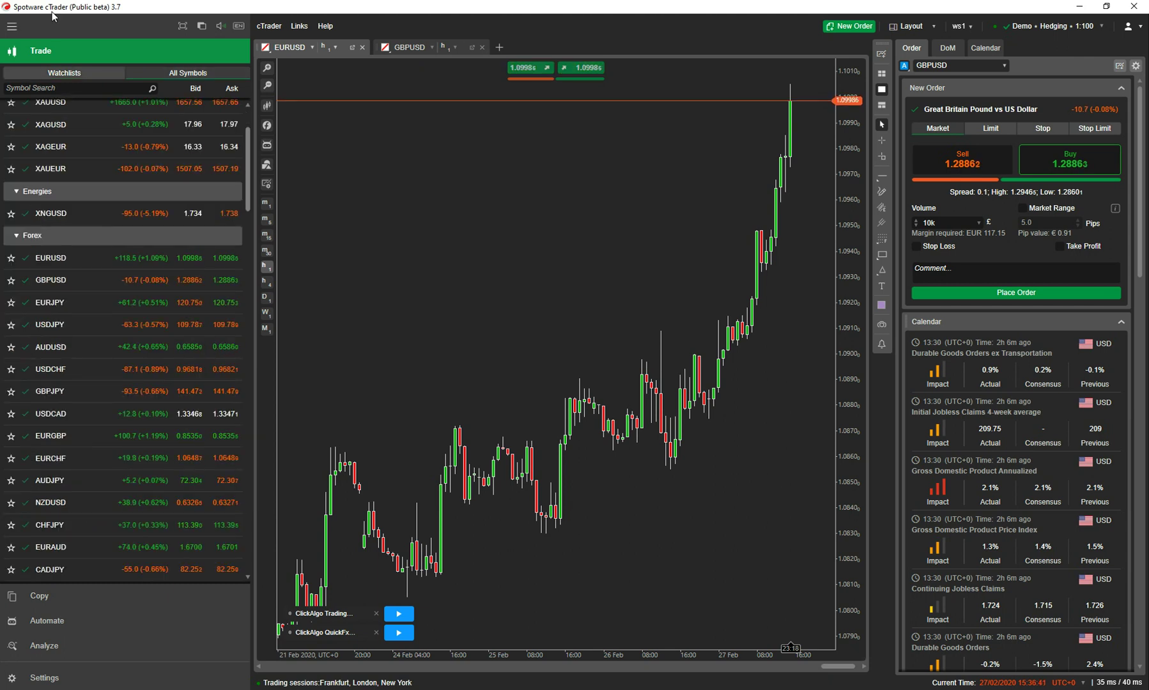
click(69, 73)
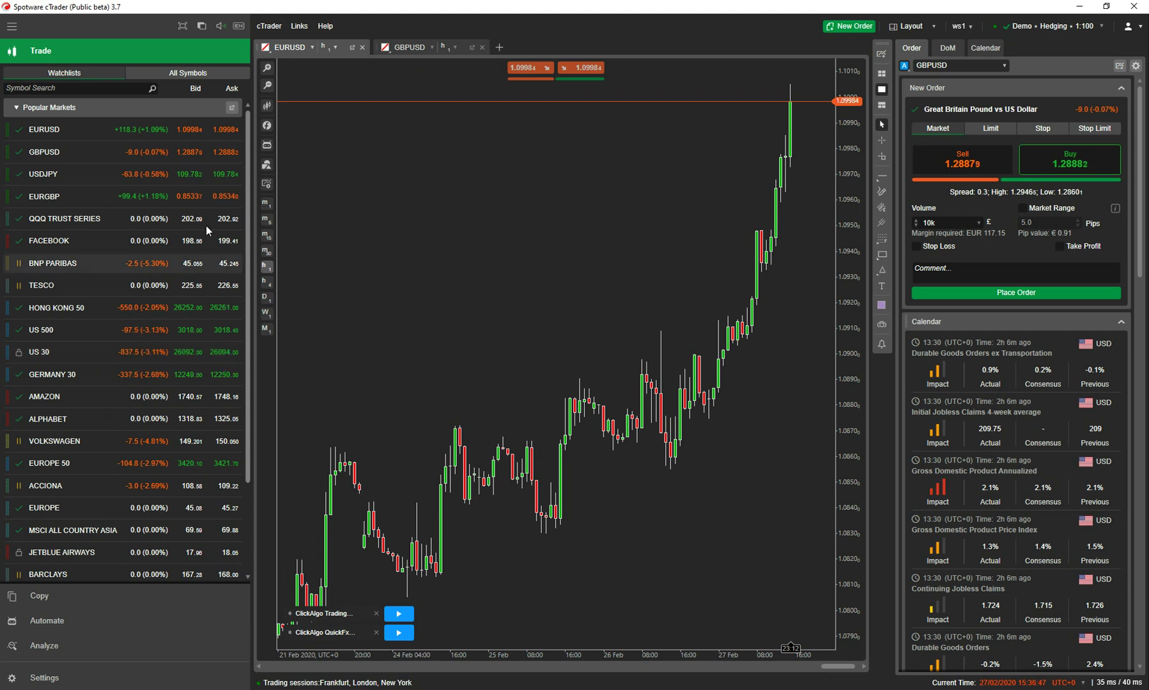
click(201, 72)
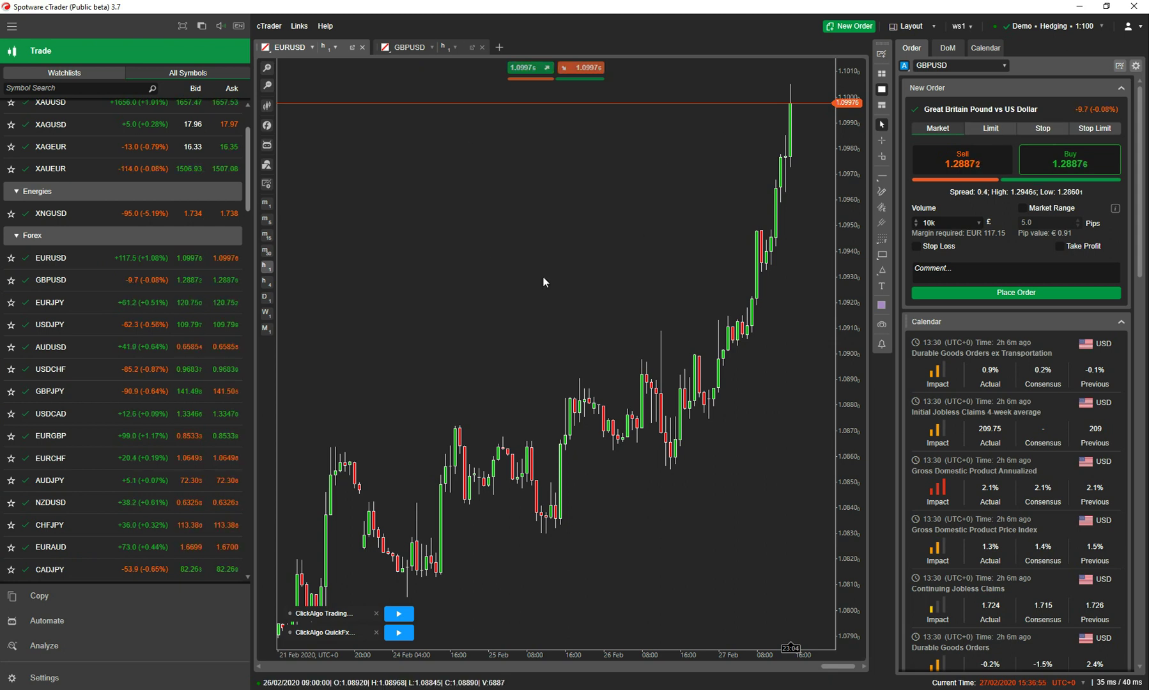
Step: Open and close a new EURUSD order form from the chart, and review the chart's pending order and alert options
right_click(447, 227)
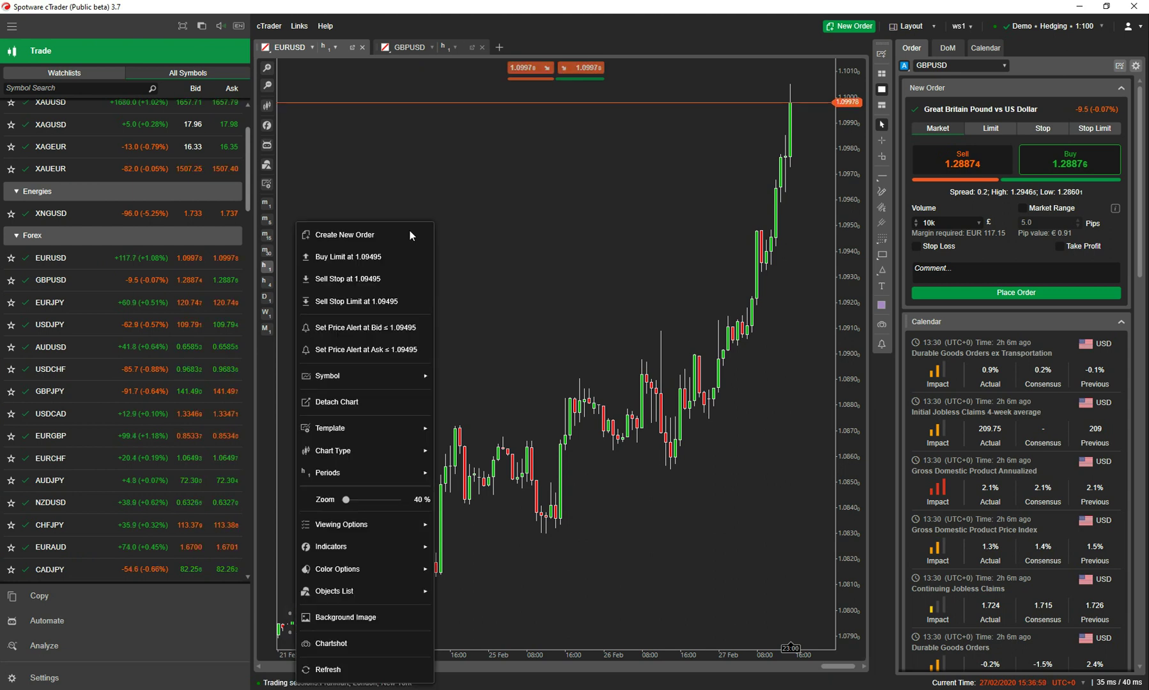
click(368, 235)
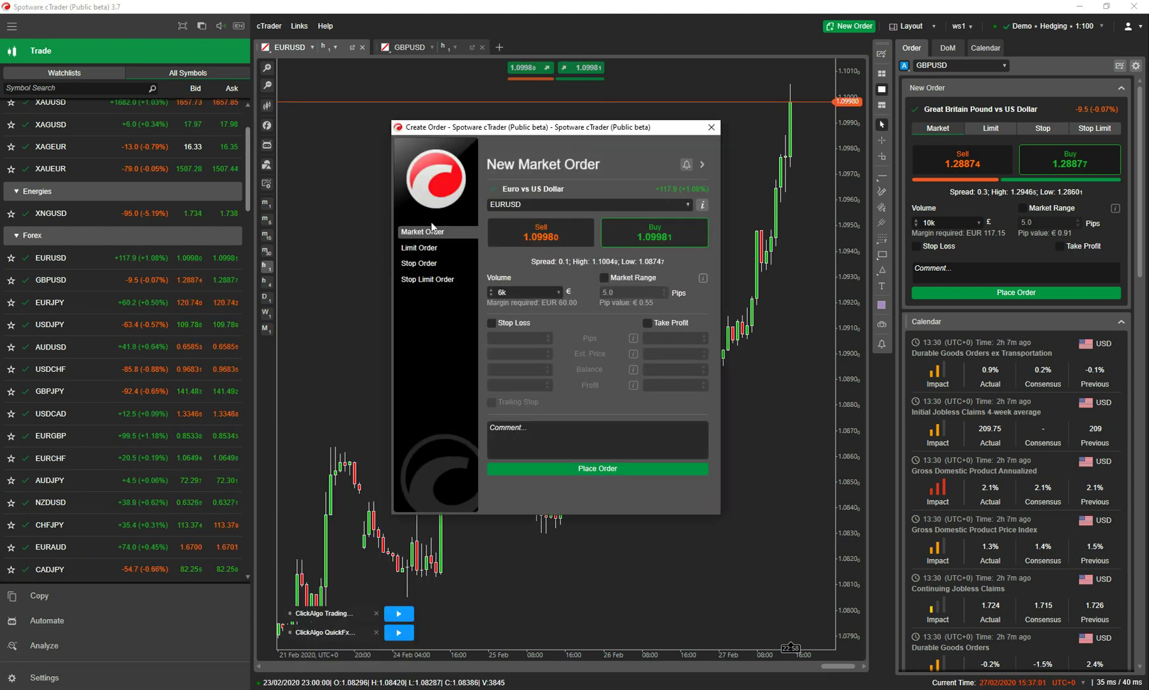
click(711, 128)
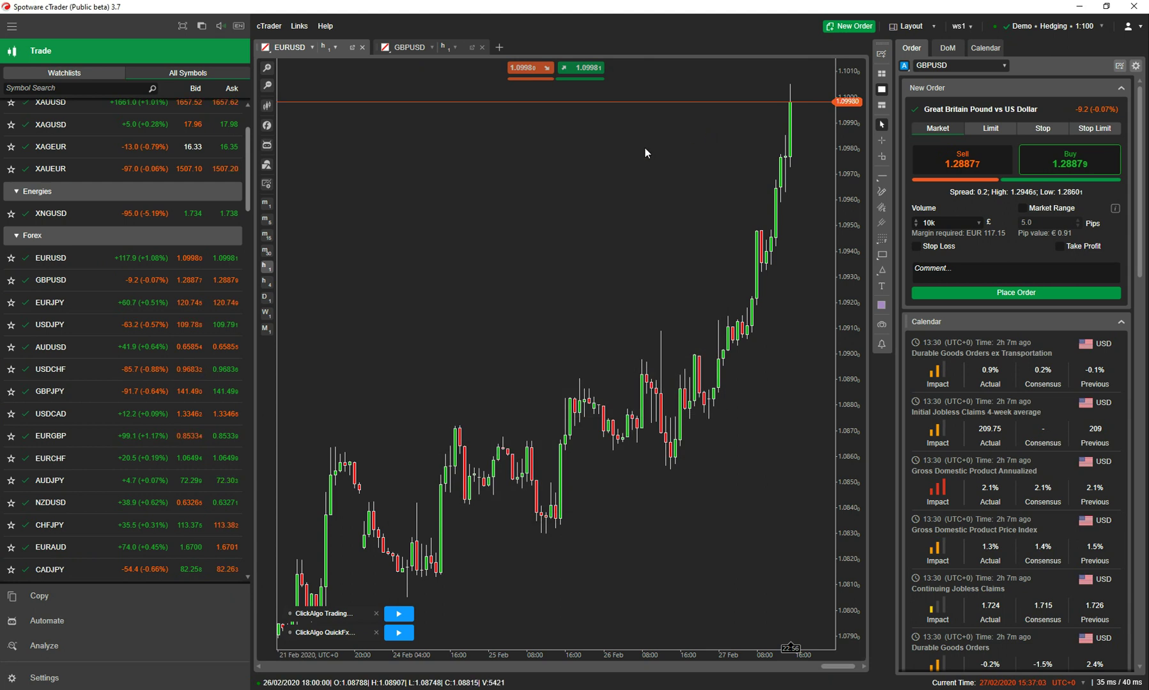
right_click(504, 226)
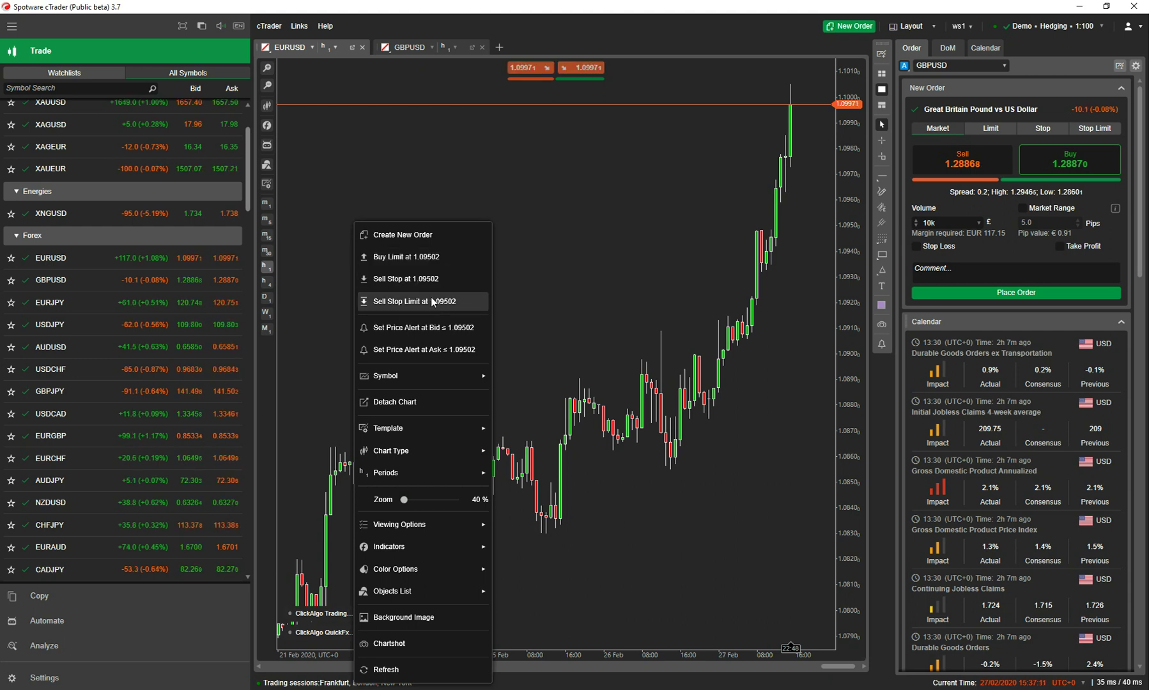
click(630, 231)
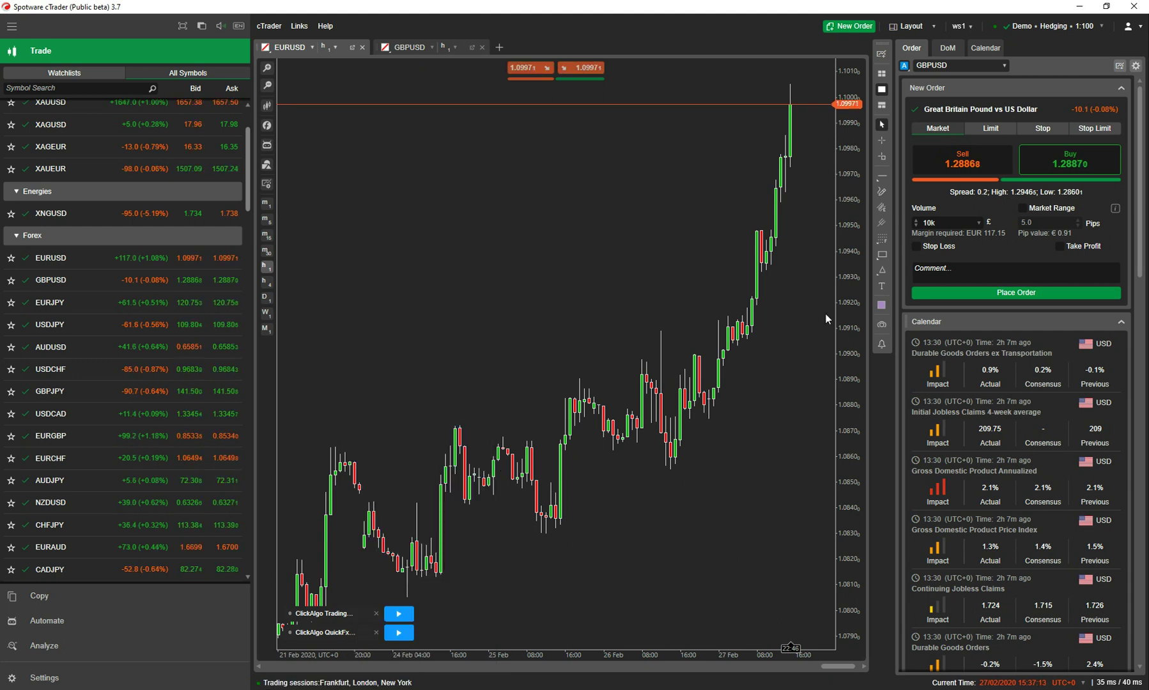
Step: Examine the chart's line tools and try the crosshair on the EURUSD candles, leaving it switched off
mouse_move(879, 180)
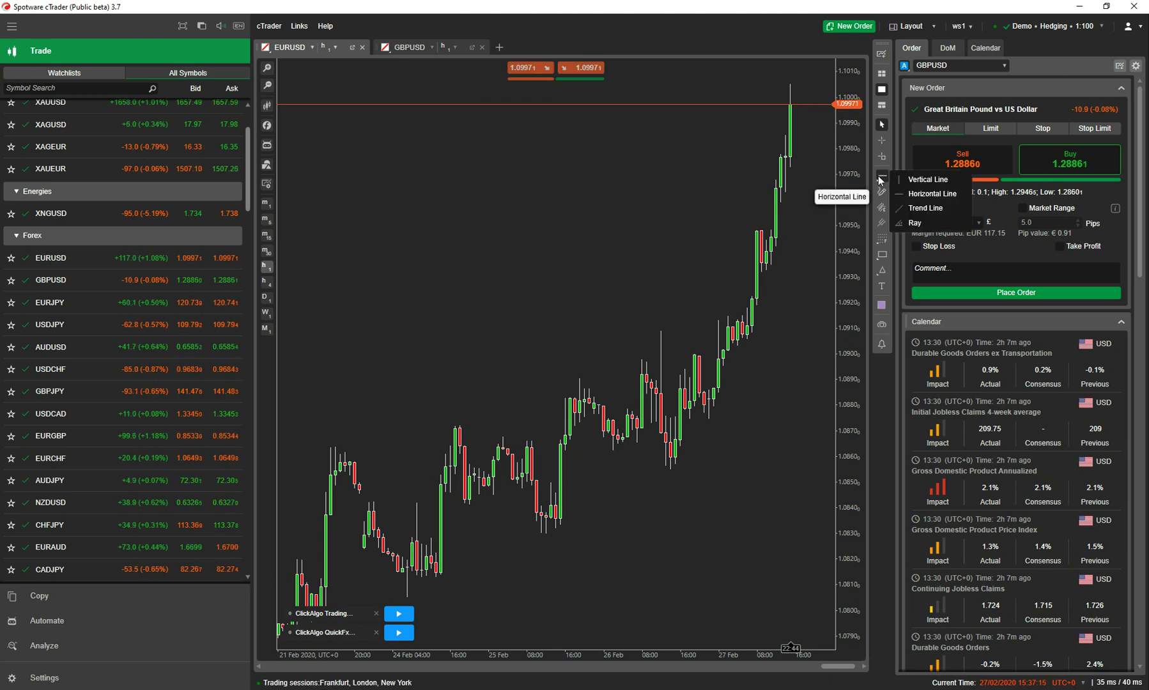
click(881, 141)
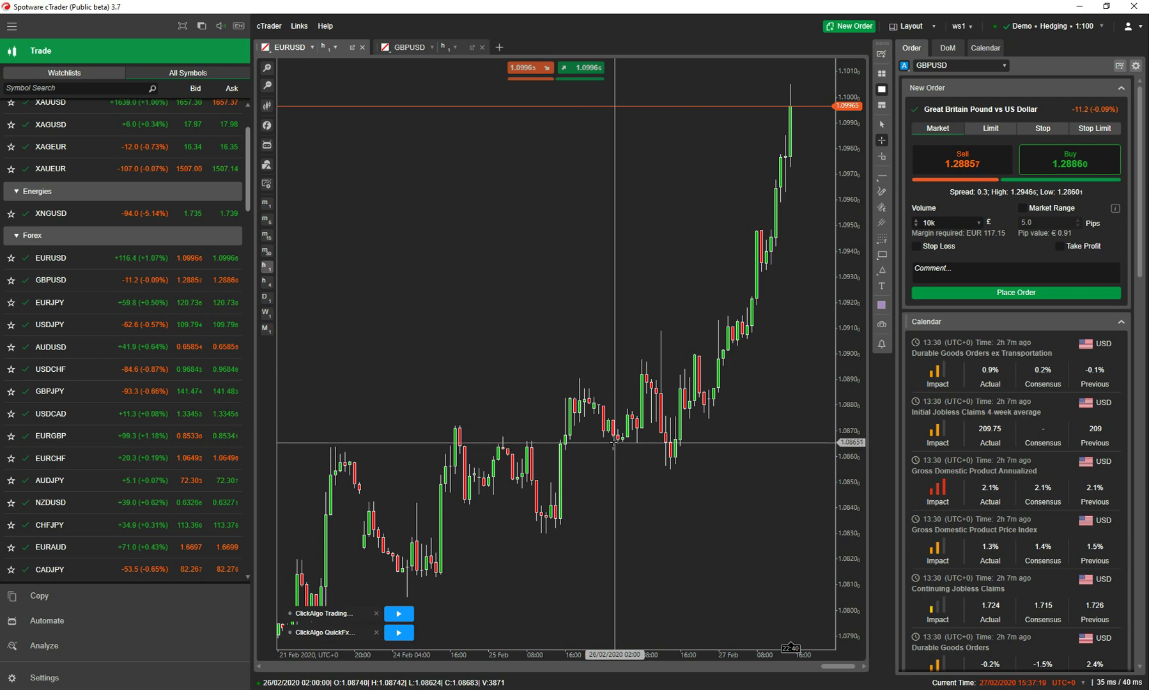
key(Escape)
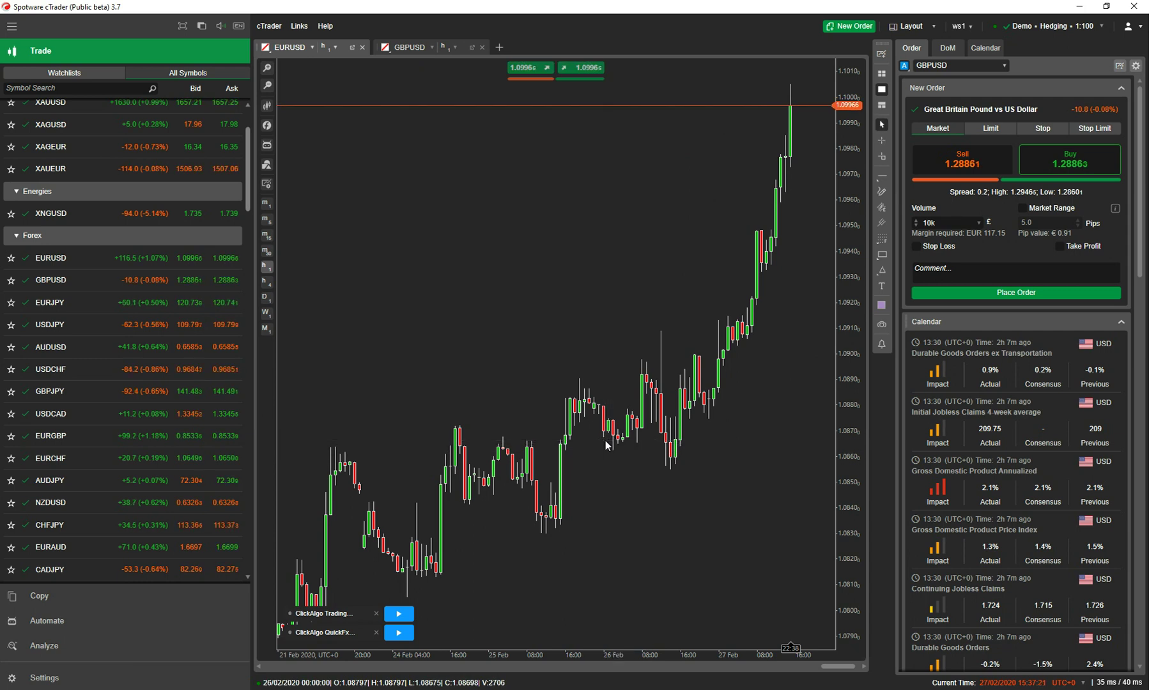
Step: Place a 6k sell stop order at 1.08663 on the EURUSD chart and cancel that pending order
right_click(605, 441)
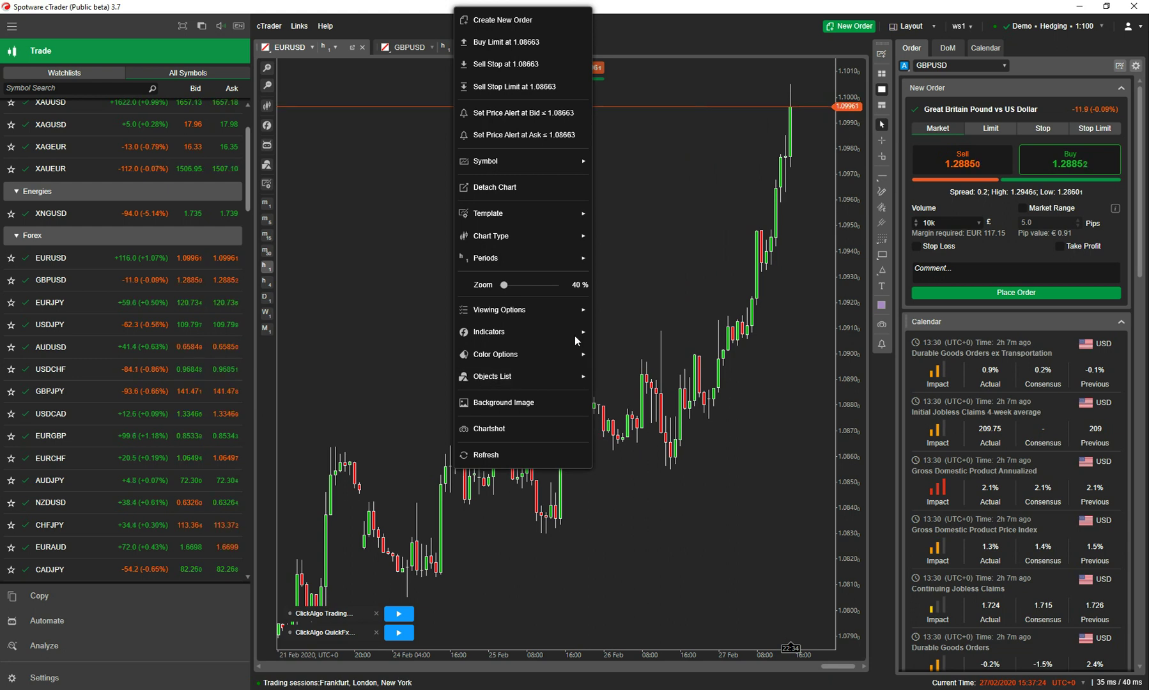
click(519, 65)
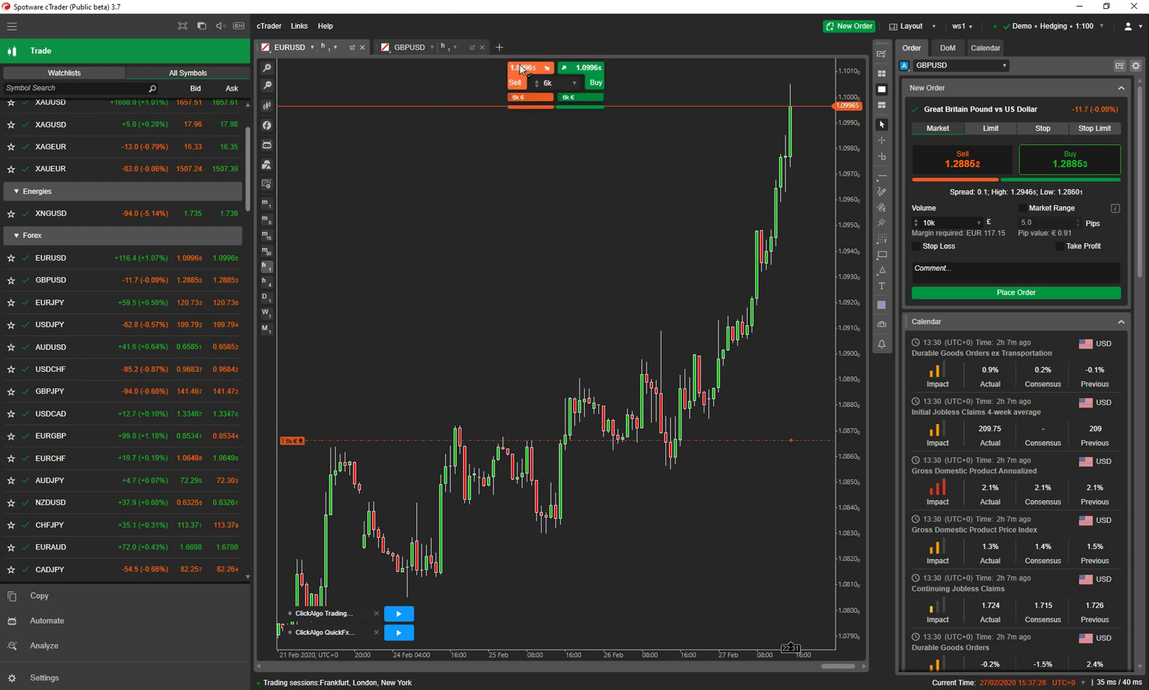
click(312, 441)
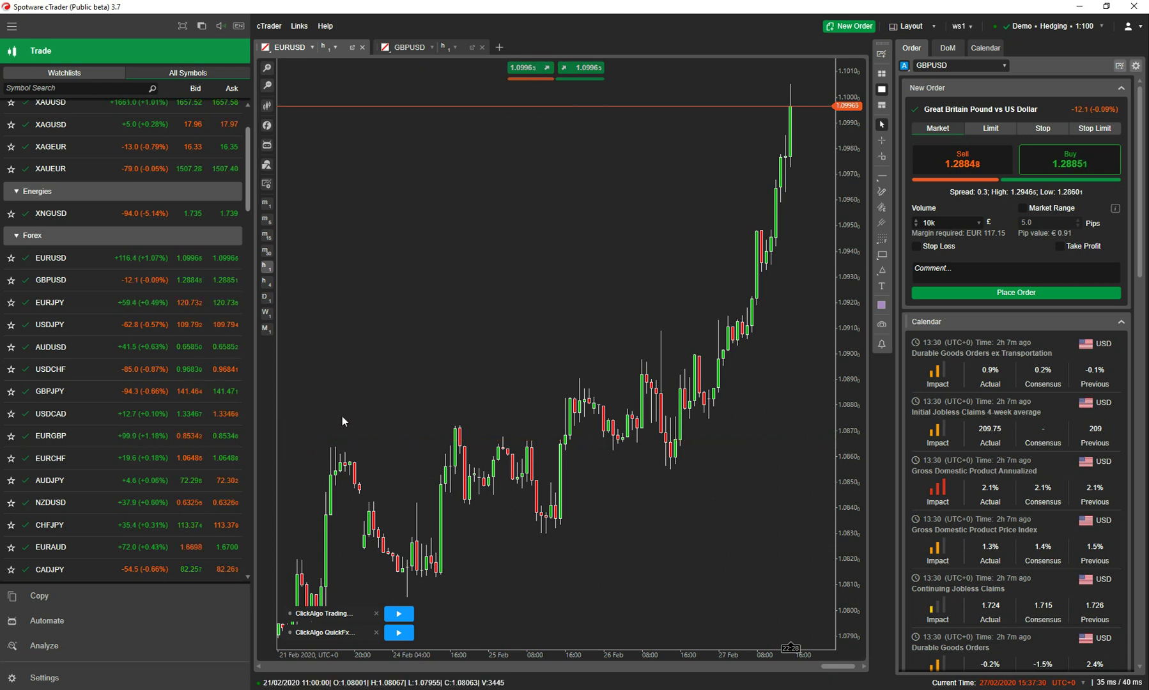
Step: Review the pending order options on the EURUSD chart below the current price, and try the crosshair above the candles, leaving it off
right_click(578, 184)
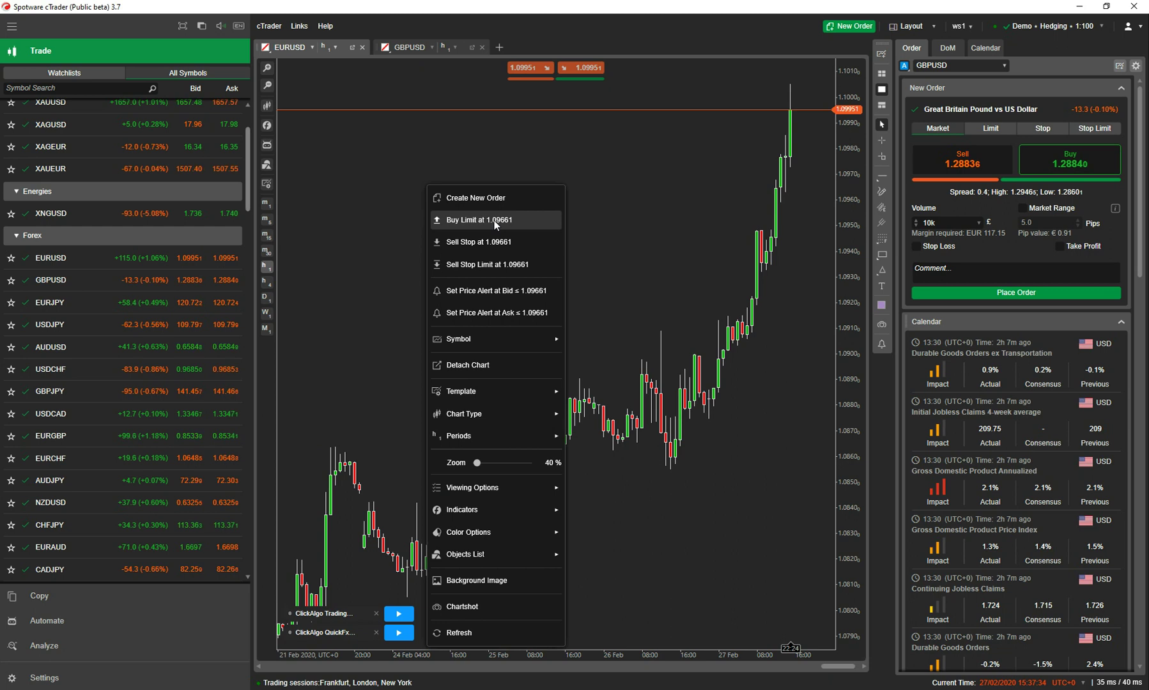
right_click(613, 193)
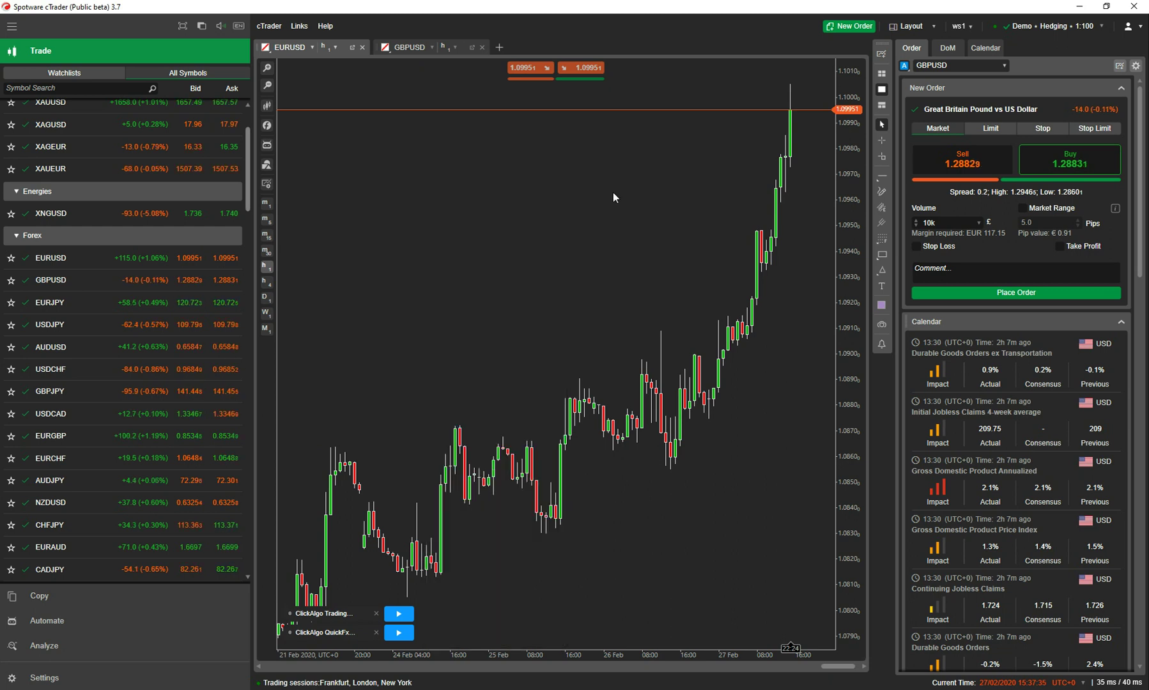
click(680, 91)
drag(683, 91, 666, 142)
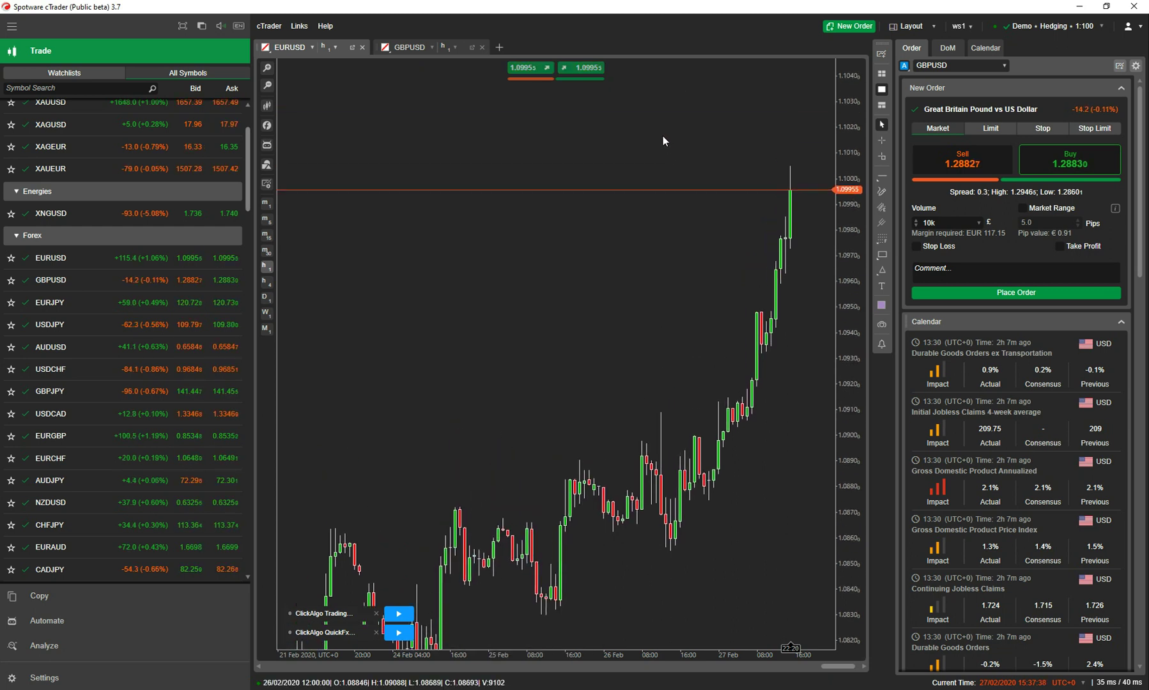
click(882, 140)
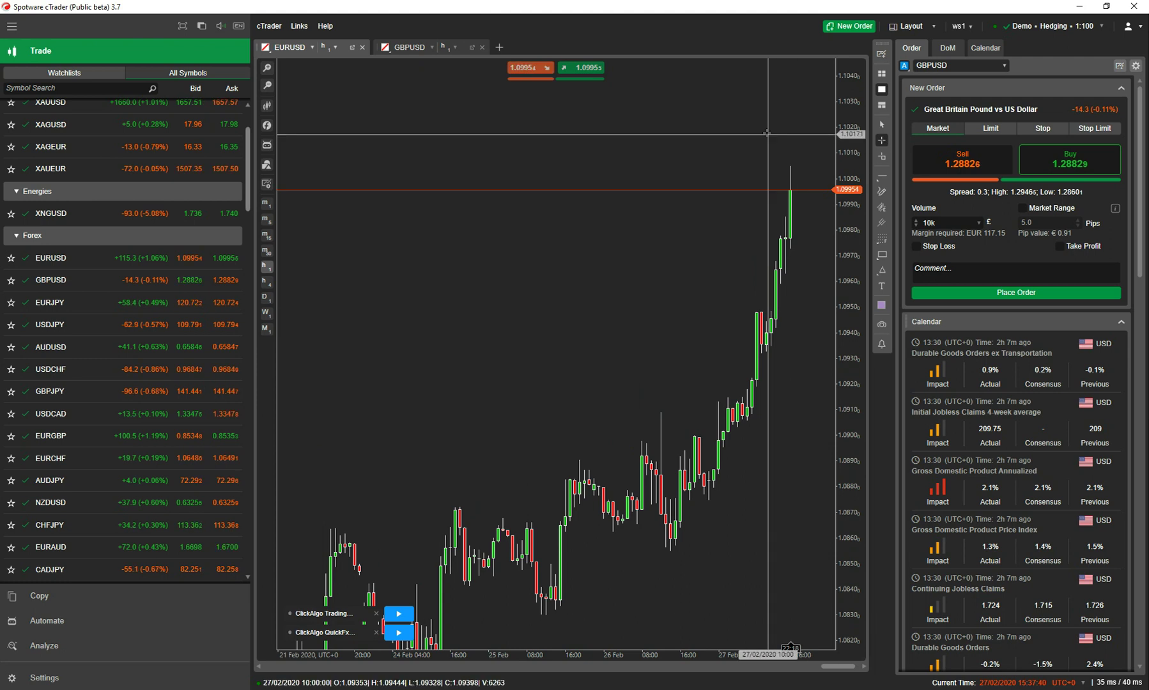
key(Escape)
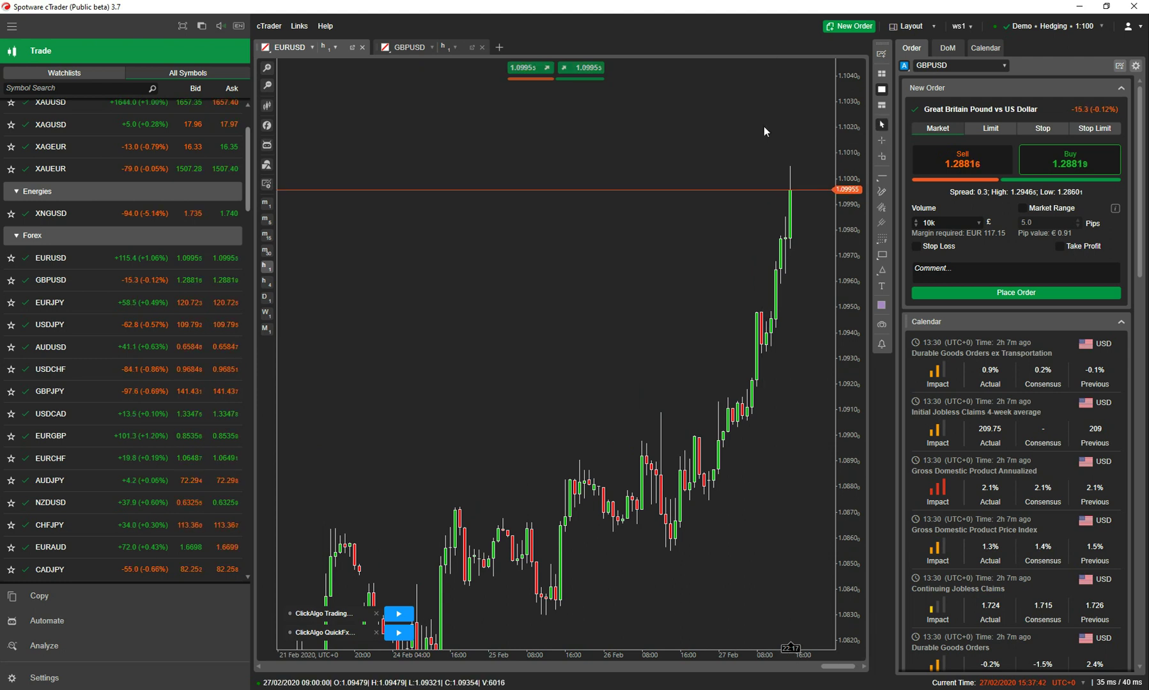
Step: Place a 6k buy stop order at 1.10204 on the EURUSD chart and cancel that pending order
right_click(764, 126)
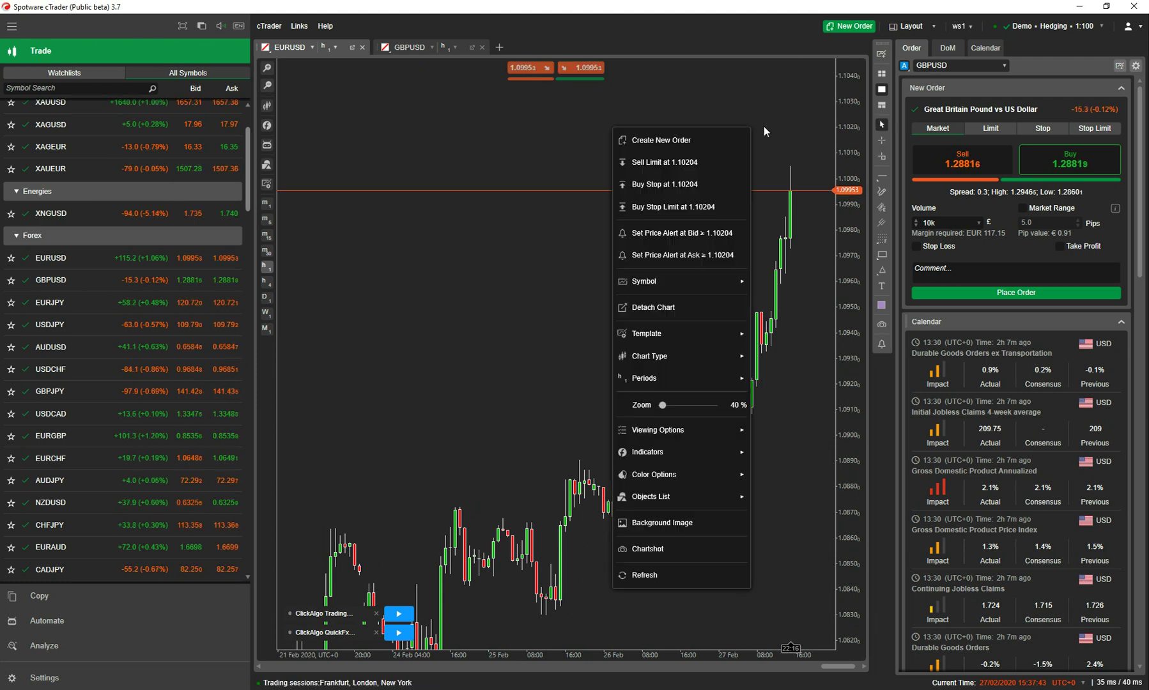
click(685, 184)
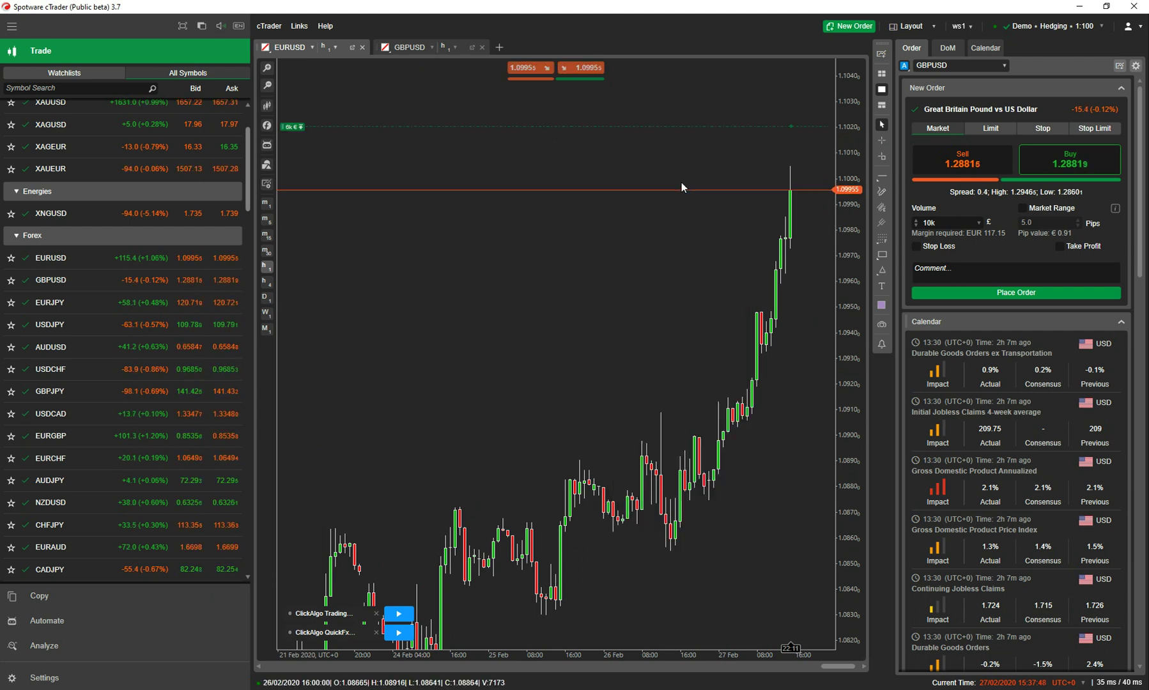
click(313, 124)
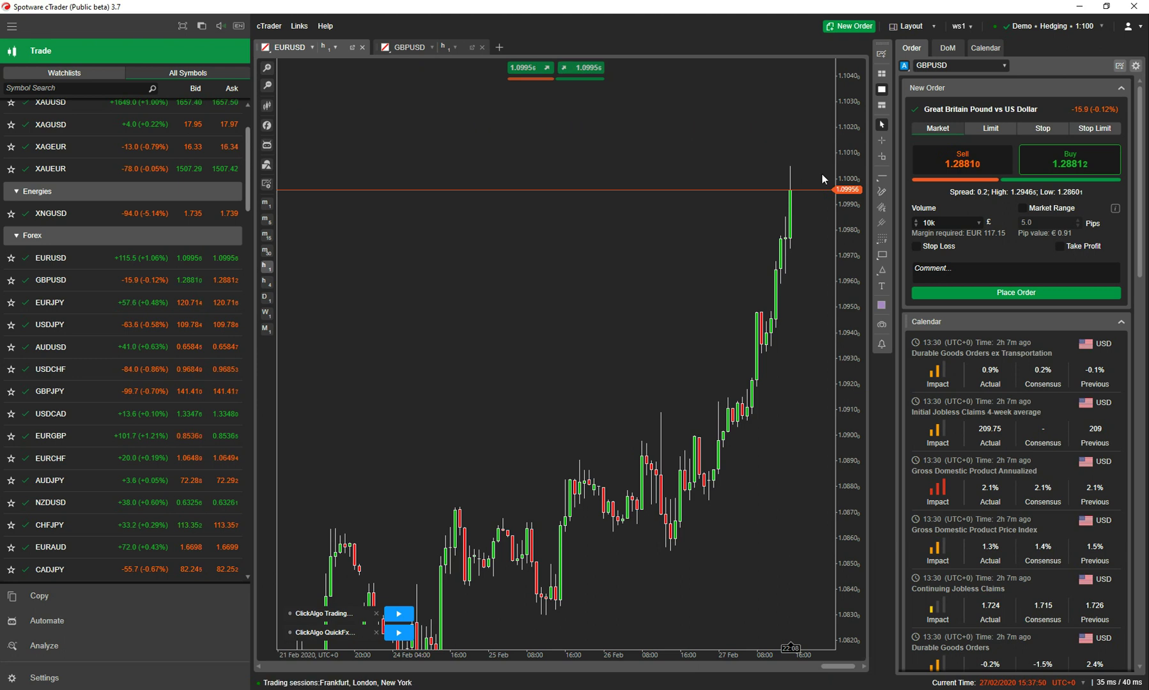
Step: Check a price below the market with the crosshair, place a 6k sell stop there at about 1.0940 on EURUSD, and cancel it
click(881, 140)
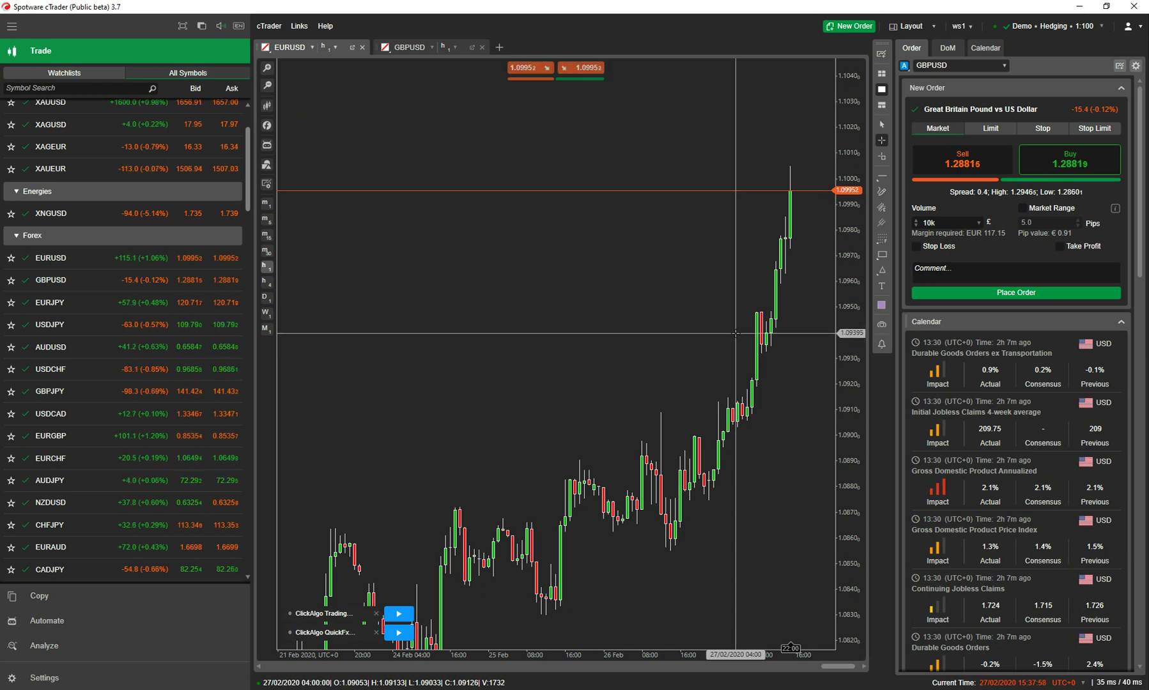
key(Escape)
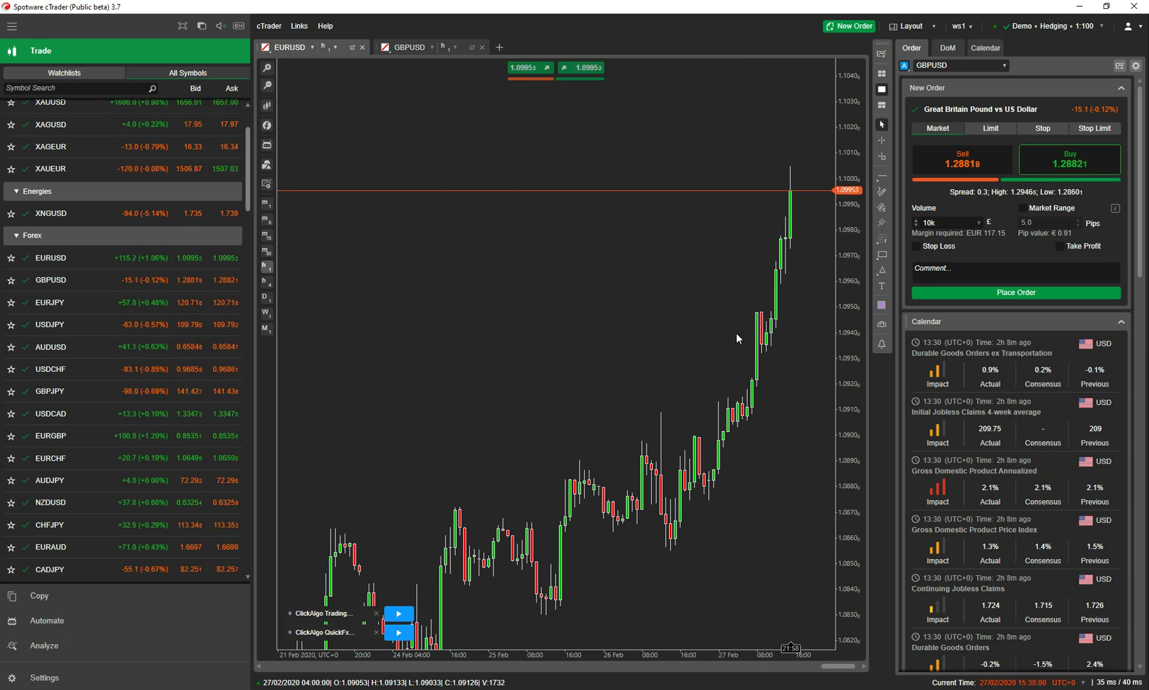
right_click(736, 333)
click(669, 277)
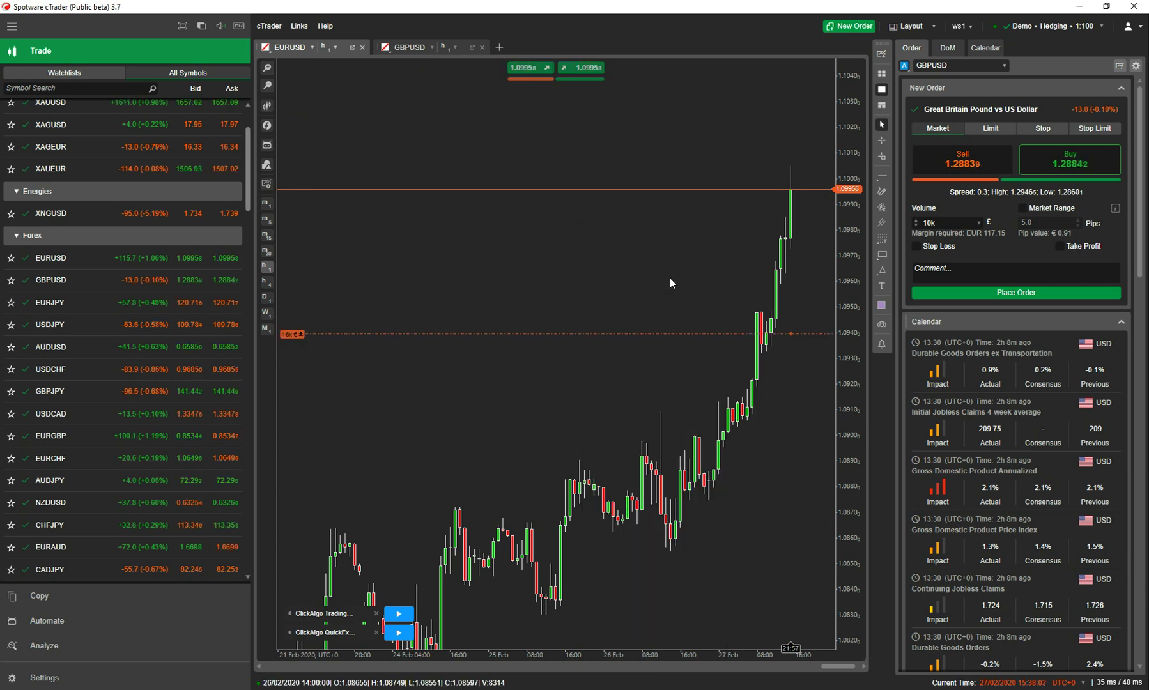
click(312, 334)
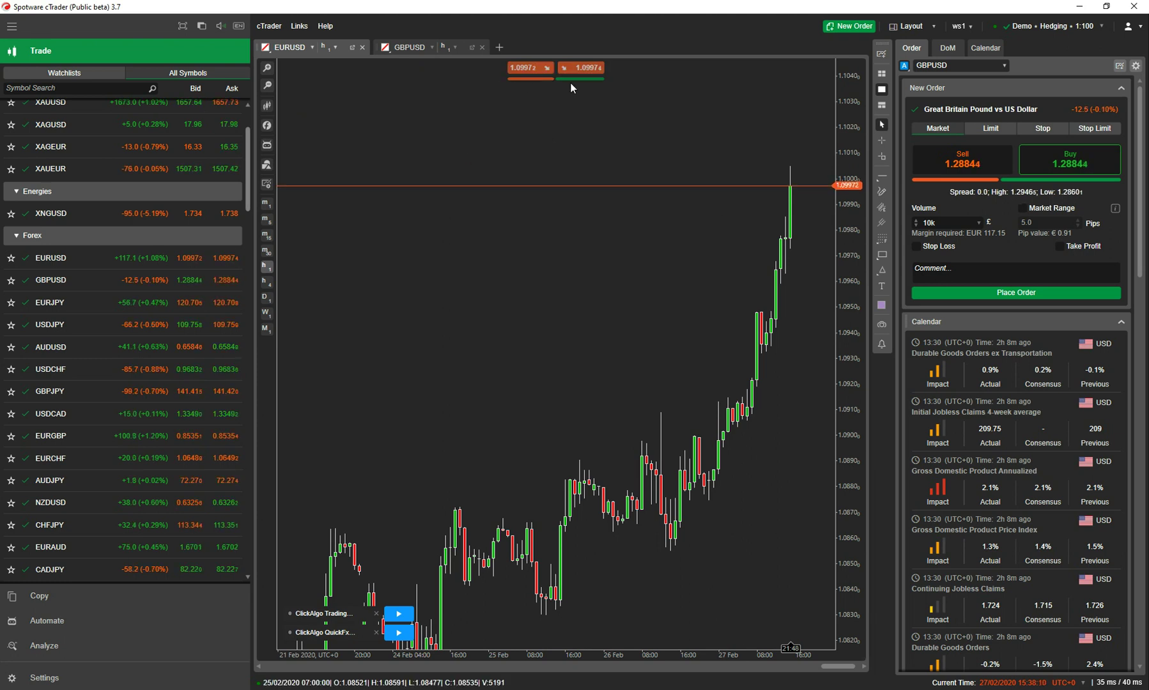
Step: Place a 6k sell stop at 1.08827 and a 6k buy limit at 1.09779 using the EURUSD chart's quick trade boxes, cancelling each
mouse_move(529, 75)
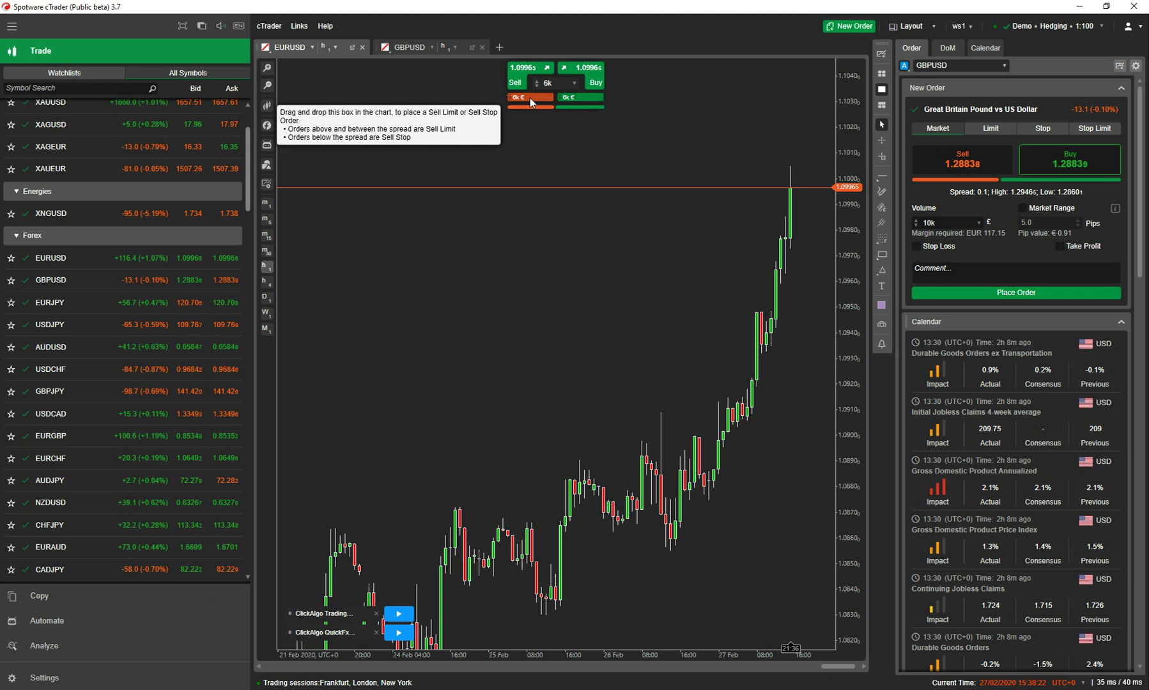
drag(528, 97, 499, 476)
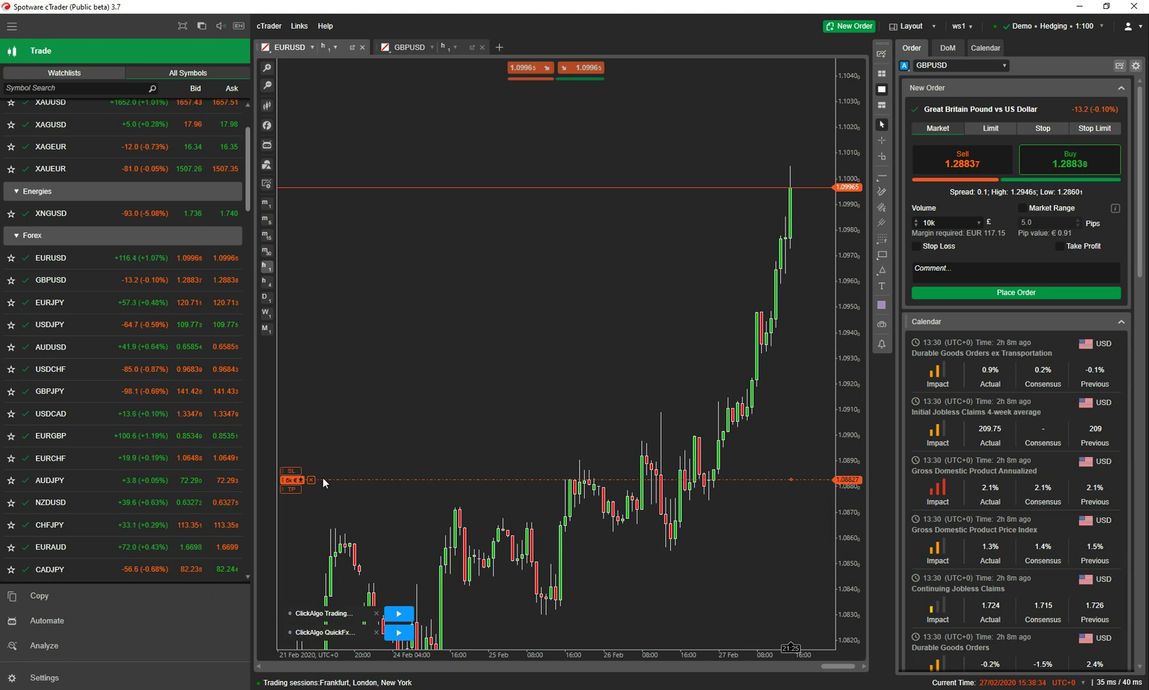
mouse_move(581, 87)
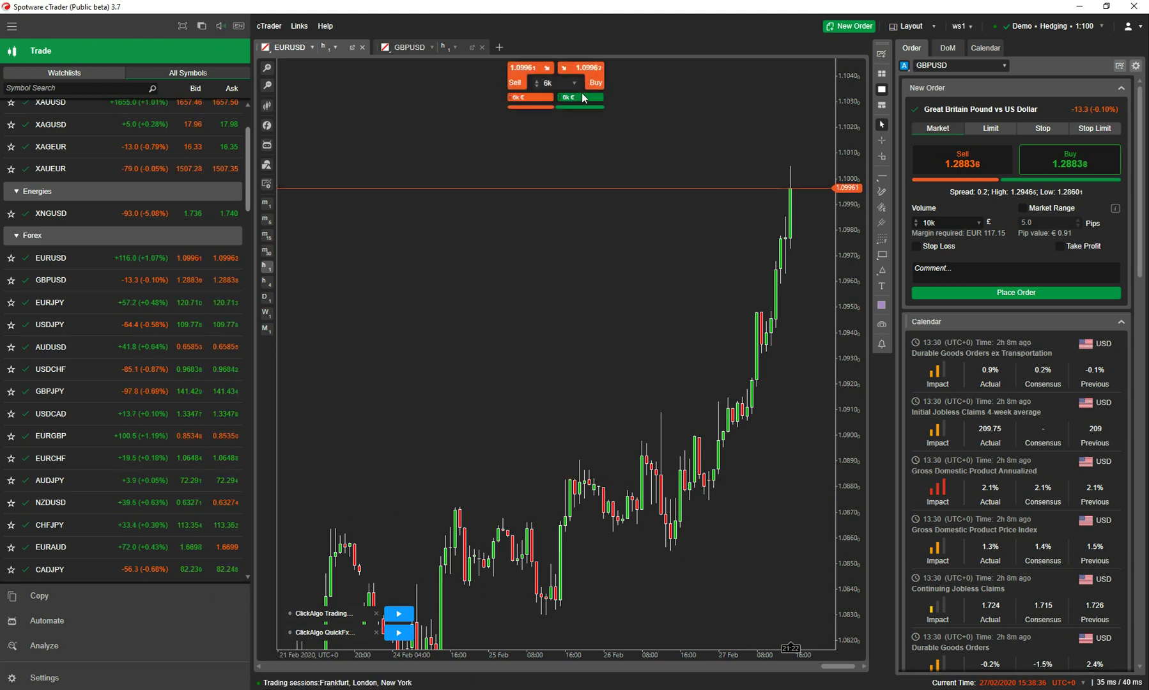
drag(583, 100, 604, 230)
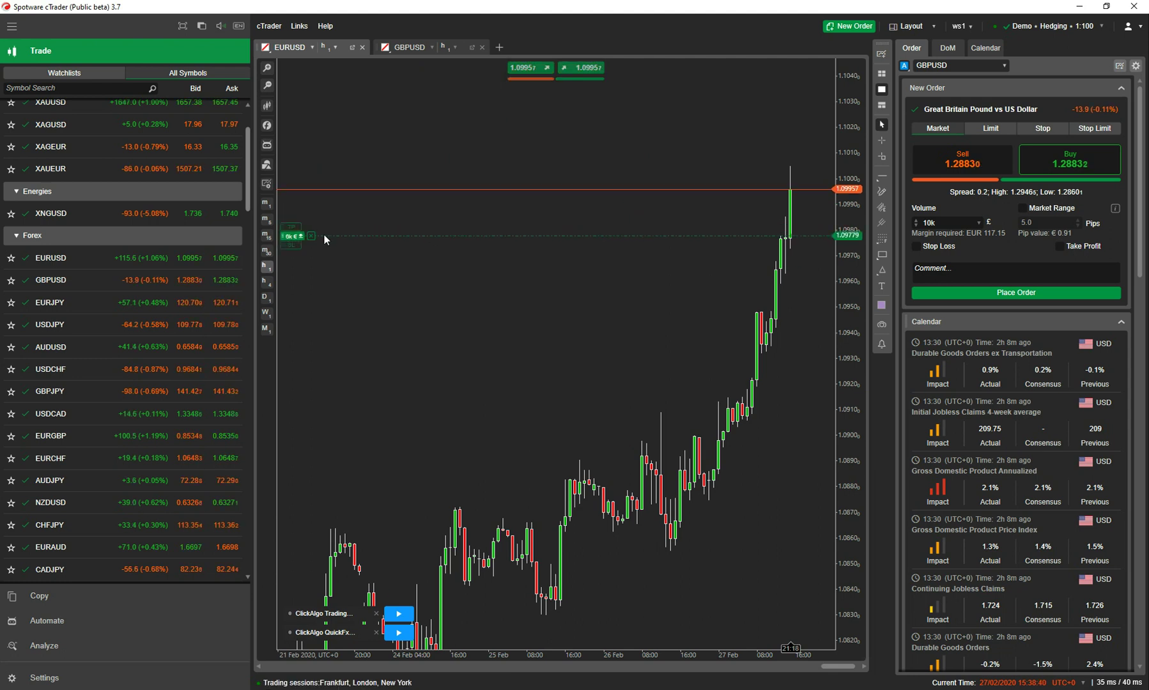
click(311, 236)
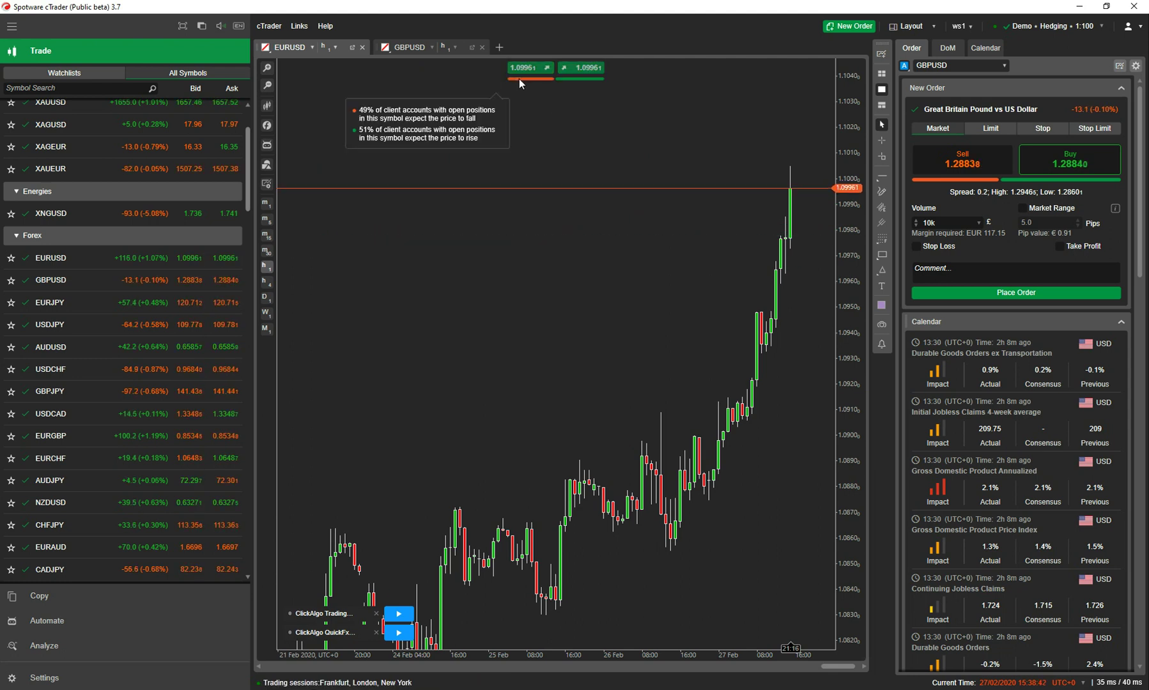
Step: Check the EURUSD trader sentiment and review the order, alert and display options offered on the chart
mouse_move(572, 84)
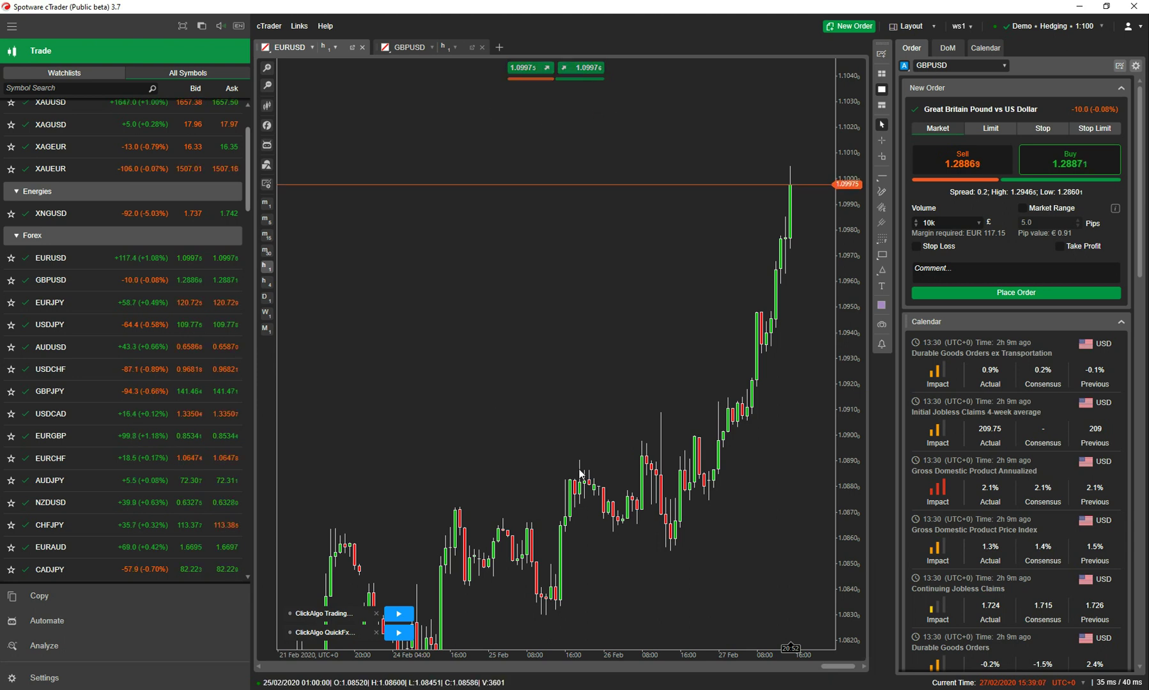
right_click(504, 366)
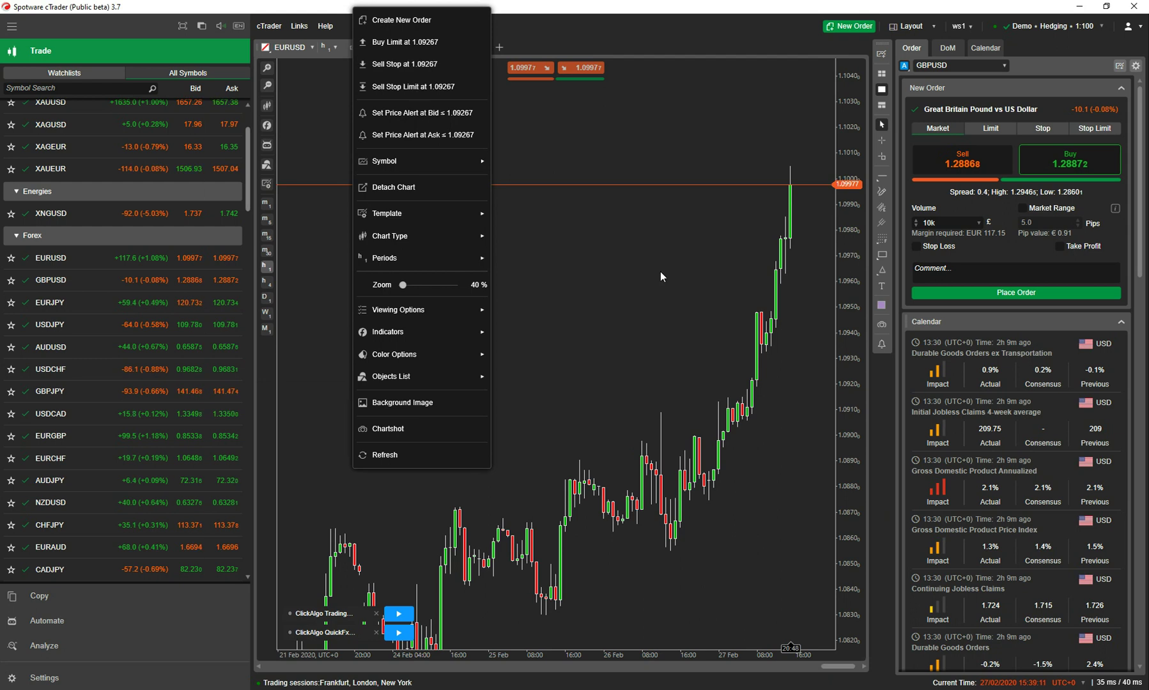
click(581, 300)
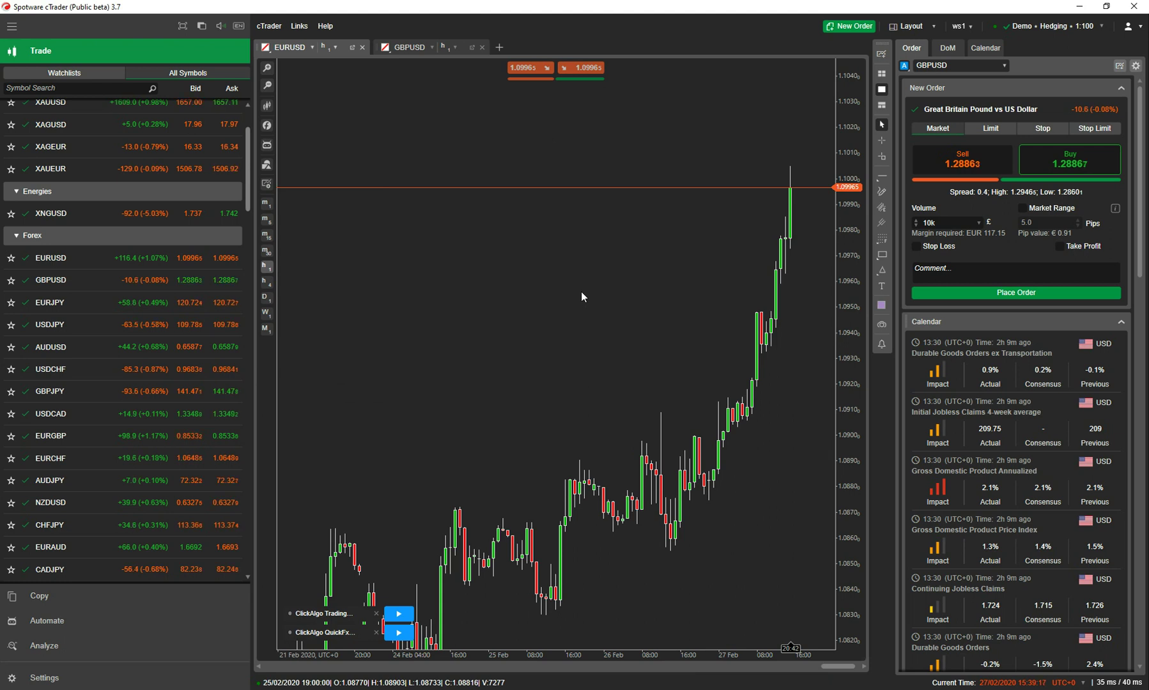
Step: Load AUDUSD into the order form from the Forex symbols and look through the form's own symbol list without changing it
click(70, 348)
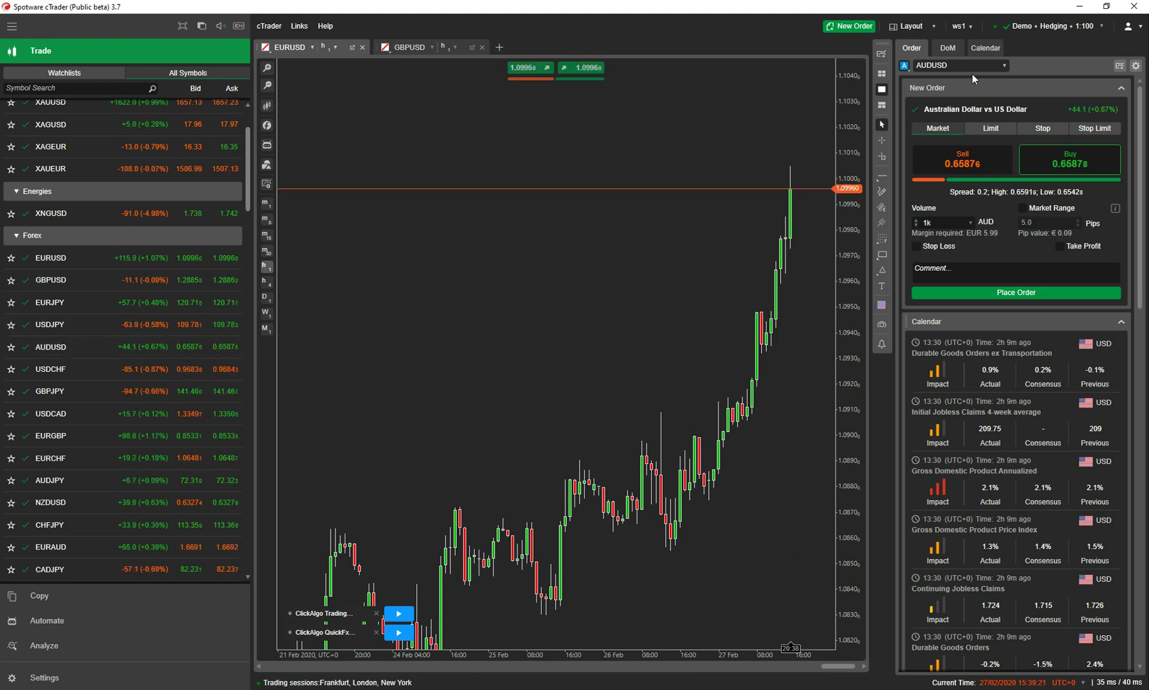
click(1005, 66)
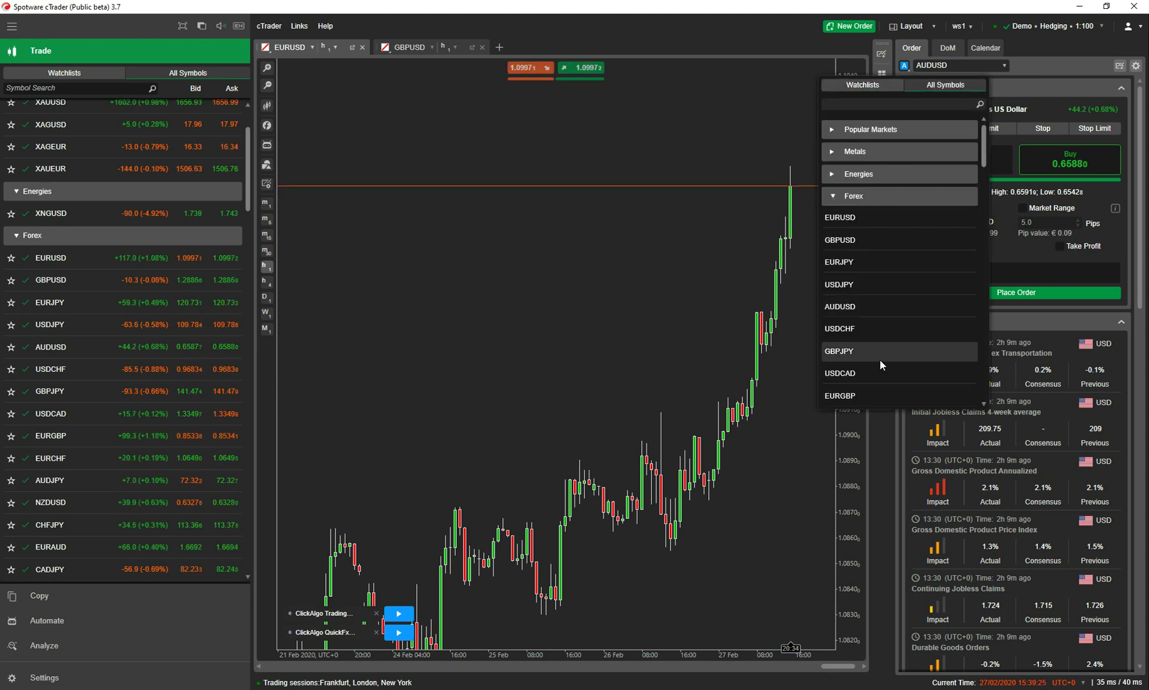
click(1023, 67)
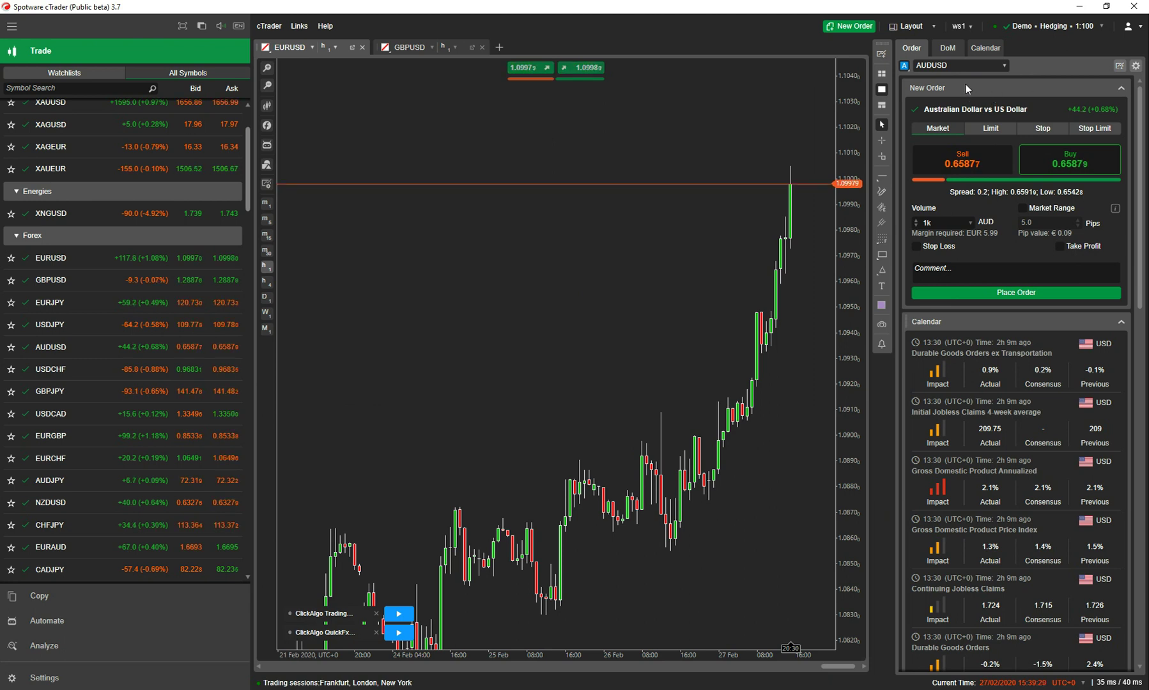
Step: Collapse the Calendar and Depth of Market sections, and move Symbol Info directly below the New Order section
click(1120, 322)
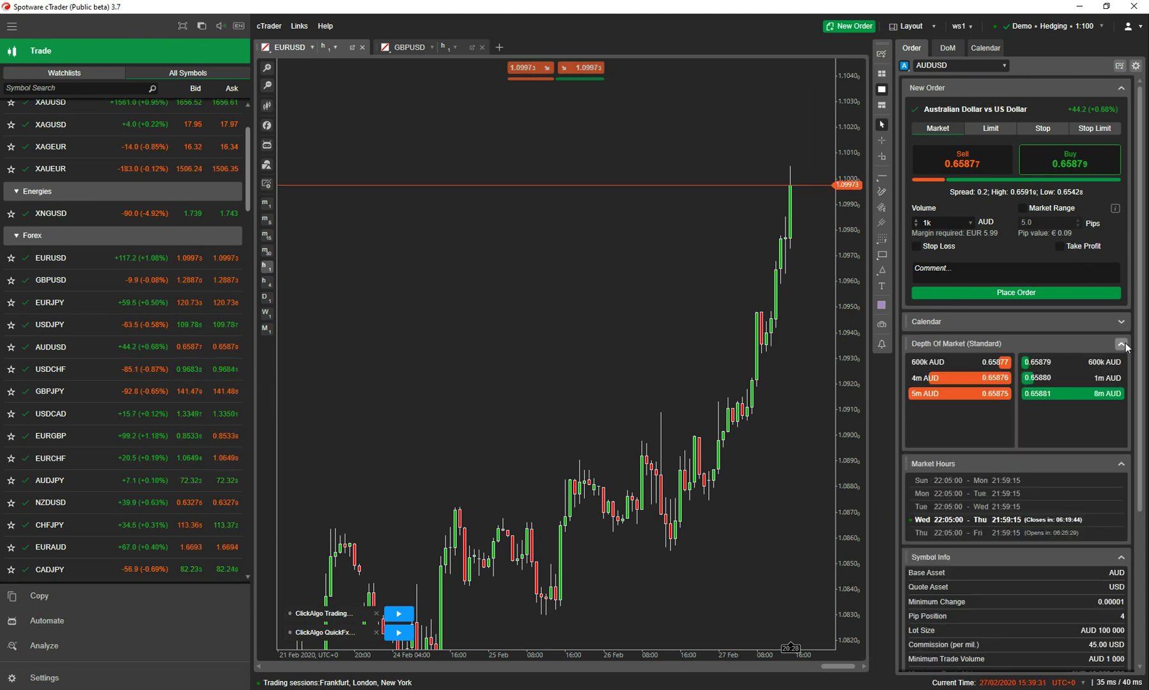
click(1122, 366)
click(1121, 87)
click(1120, 87)
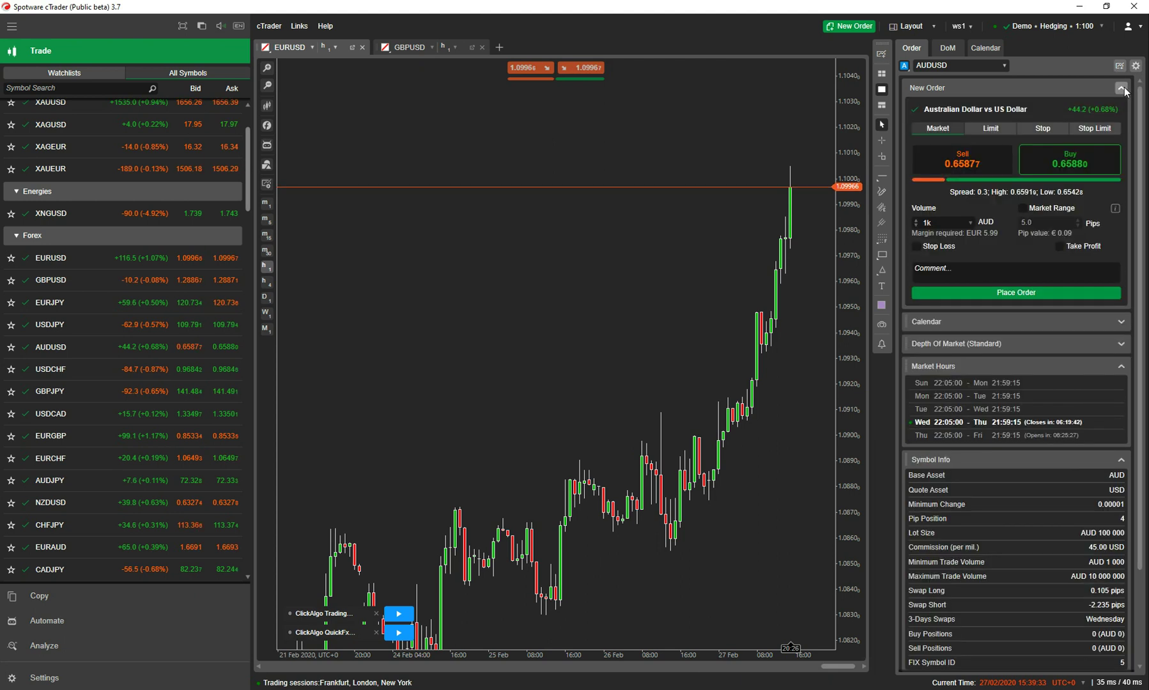
drag(943, 326, 976, 87)
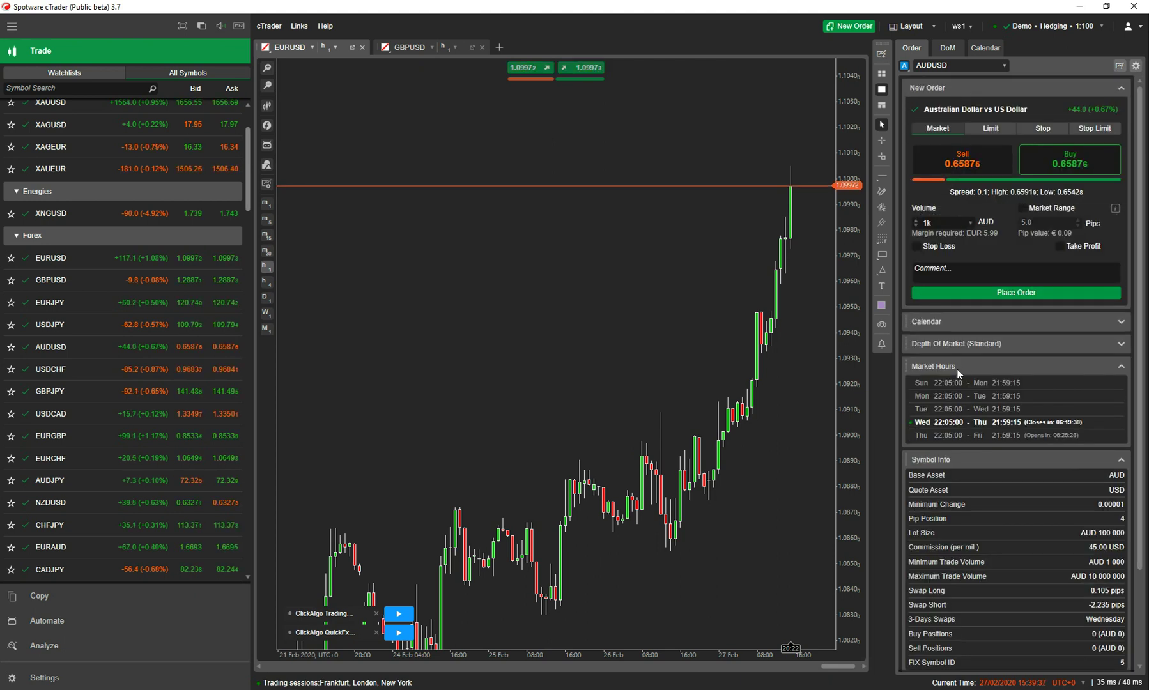
drag(944, 462, 949, 330)
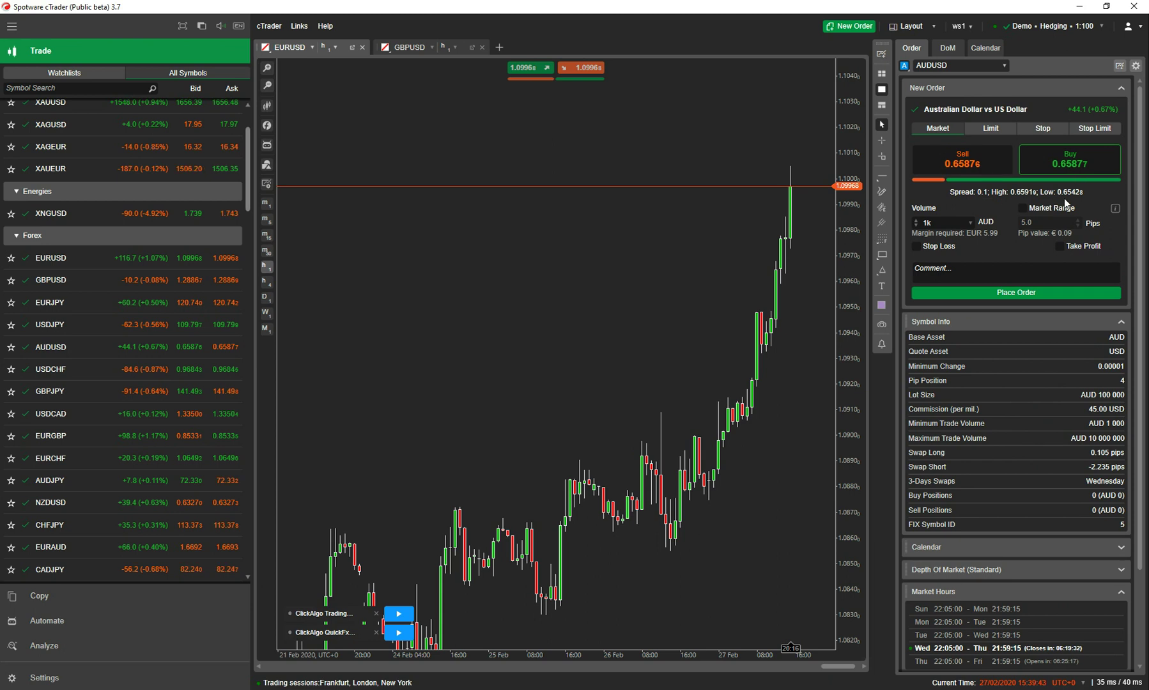
Step: Examine the AUDUSD trader sentiment and the pip value, trade value, commission and margin details for the order volume
mouse_move(1024, 182)
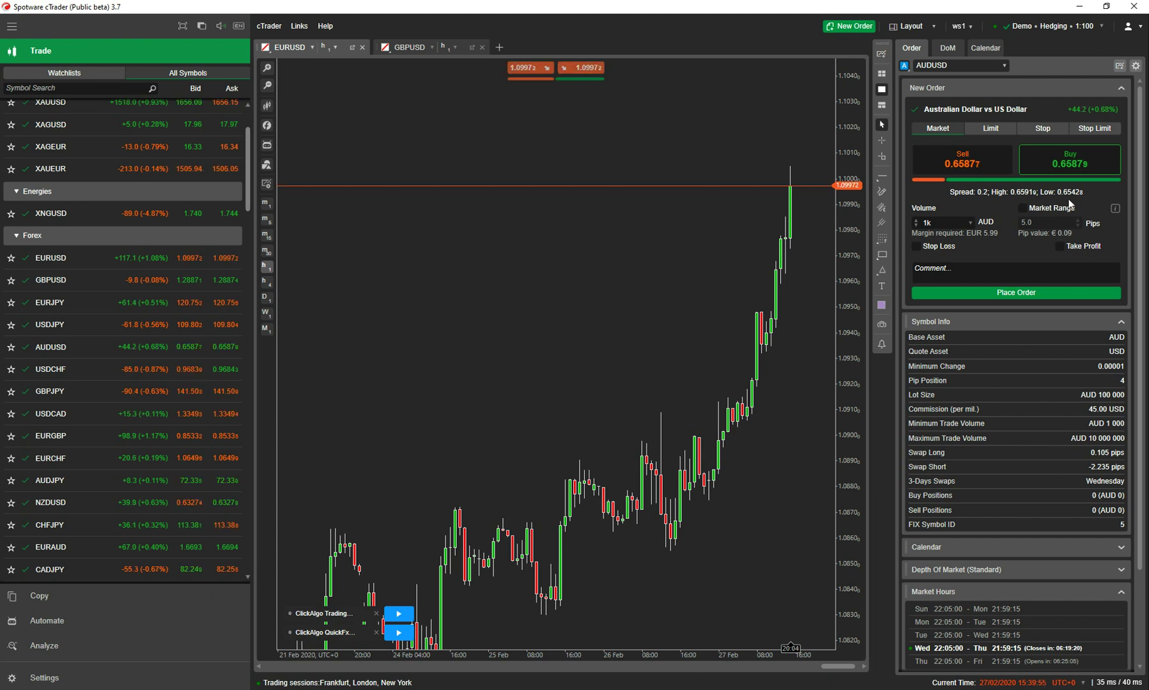
mouse_move(967, 185)
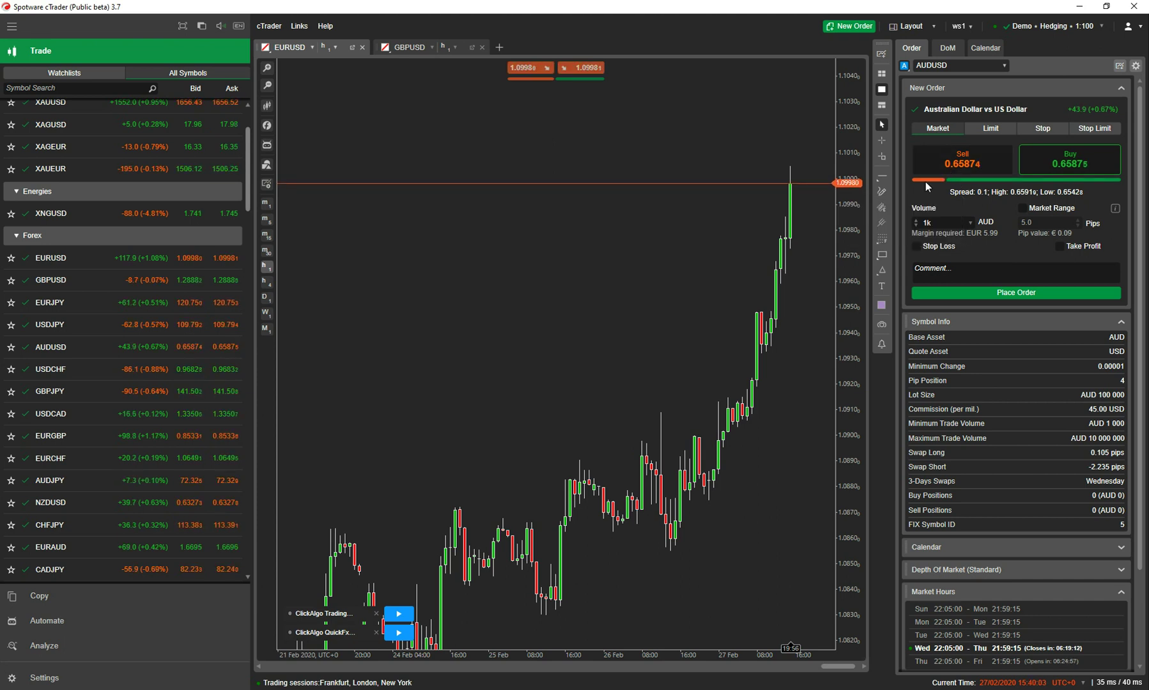
mouse_move(928, 183)
mouse_move(942, 224)
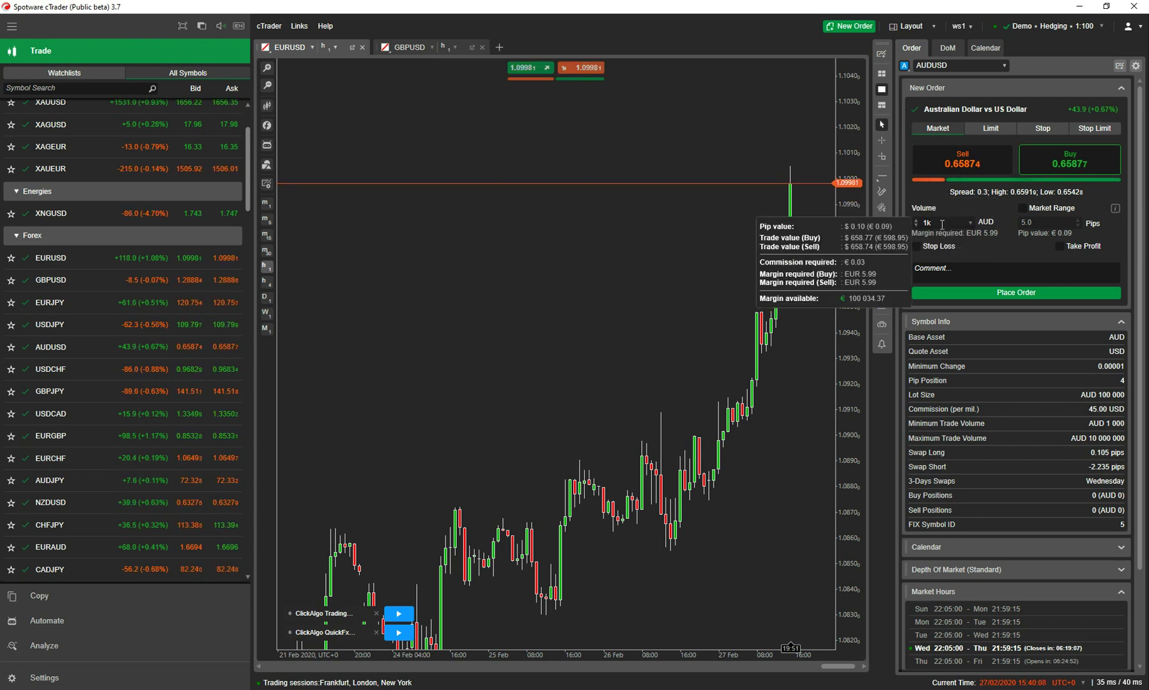
Step: Enable Market Range for the AUDUSD market order and set it to 2 pips
click(1024, 207)
click(1023, 225)
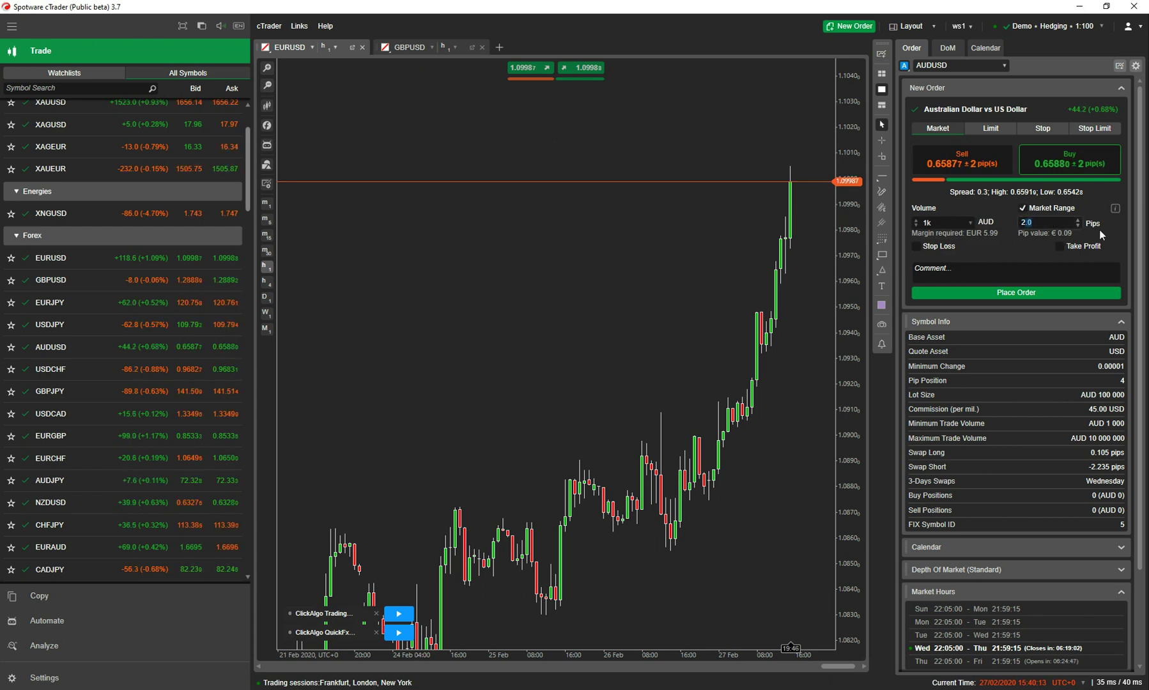
text(2)
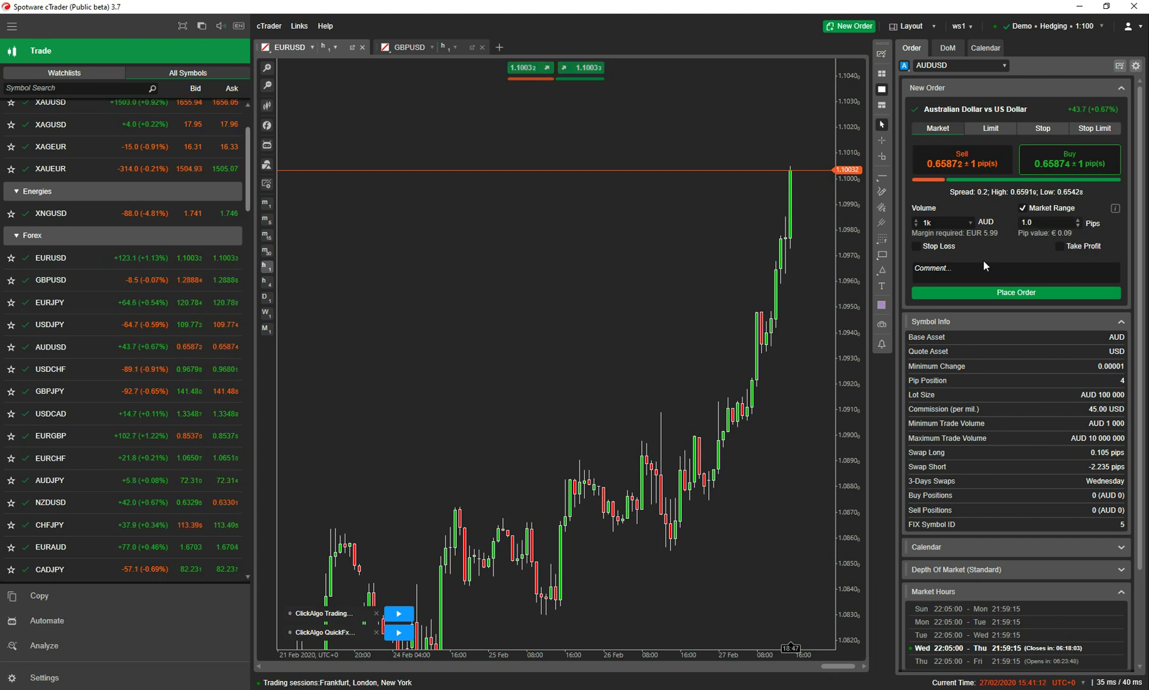
Step: Review the preset volumes for the AUDUSD order without choosing one, and check the trade value and margin details again
click(970, 221)
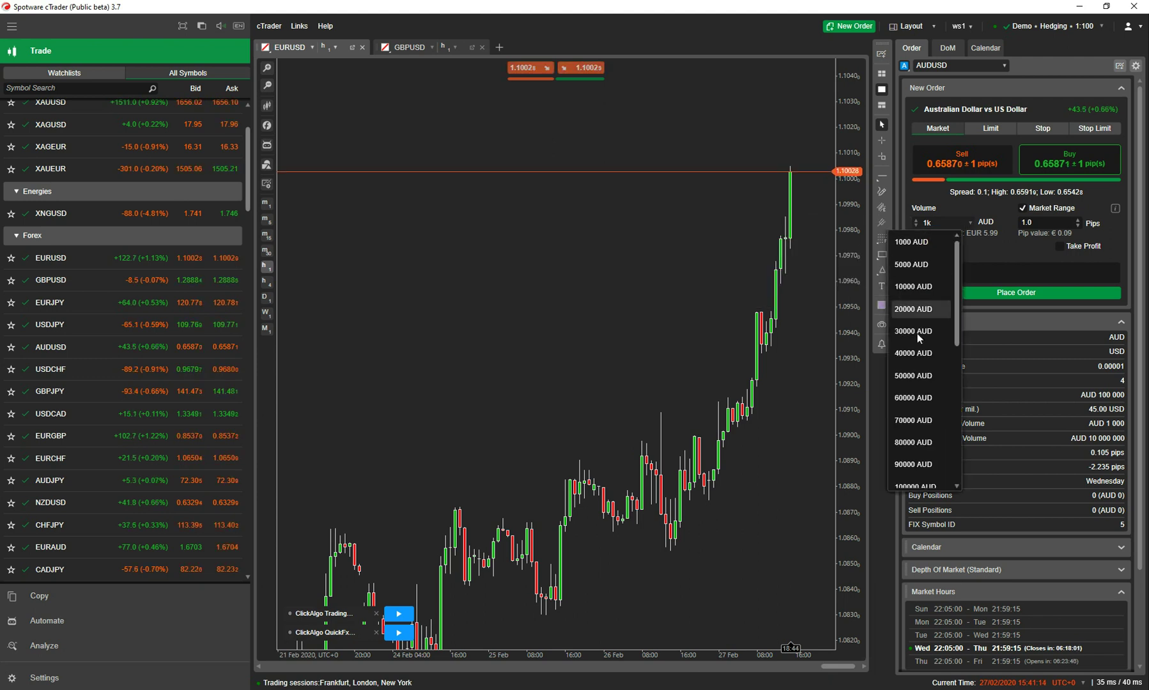
click(1003, 248)
mouse_move(927, 221)
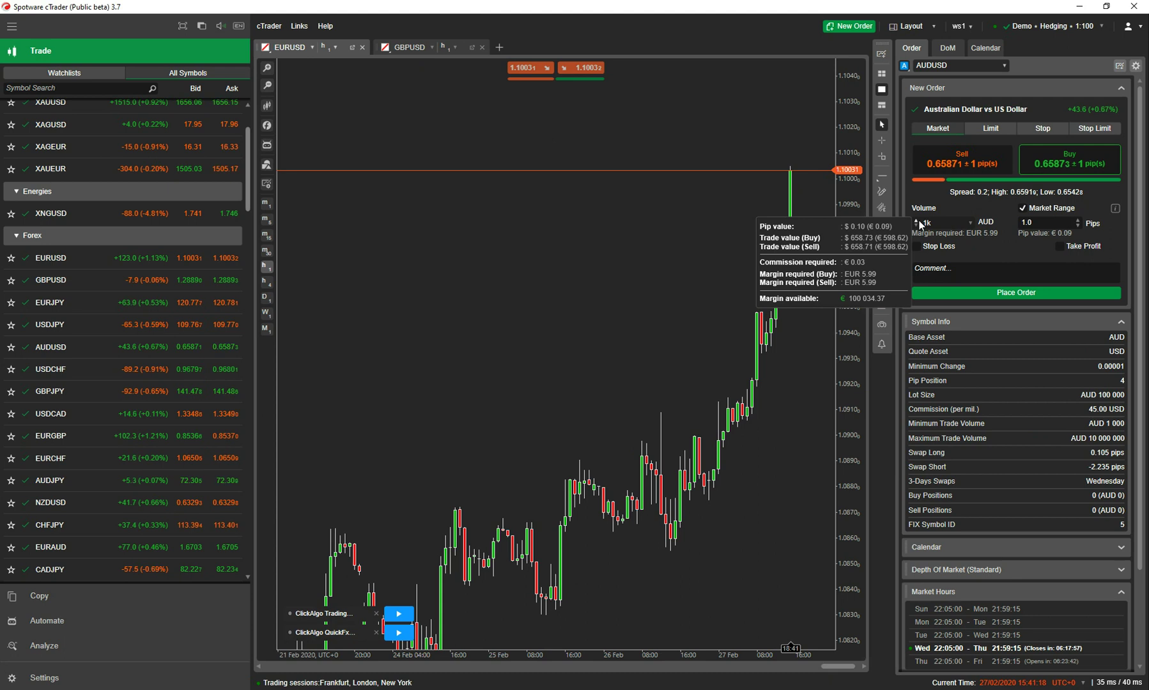
Step: Set the trading units for the Forex asset class to Lots in the asset settings, and close the settings
click(80, 685)
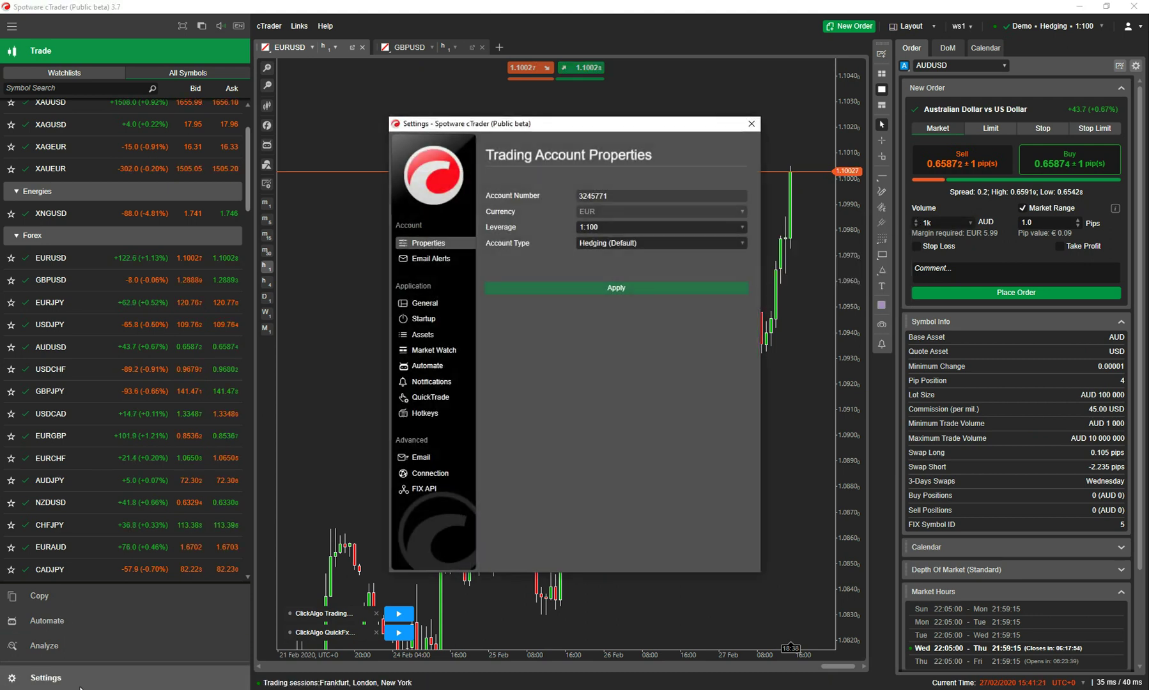
click(427, 336)
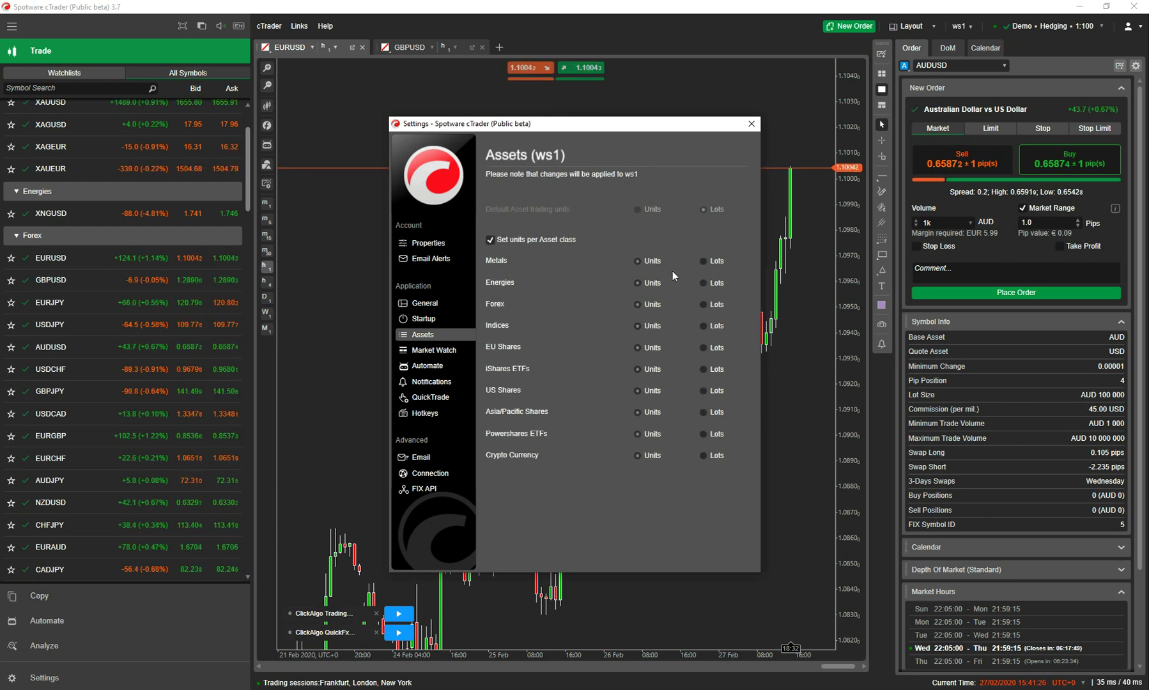
click(702, 305)
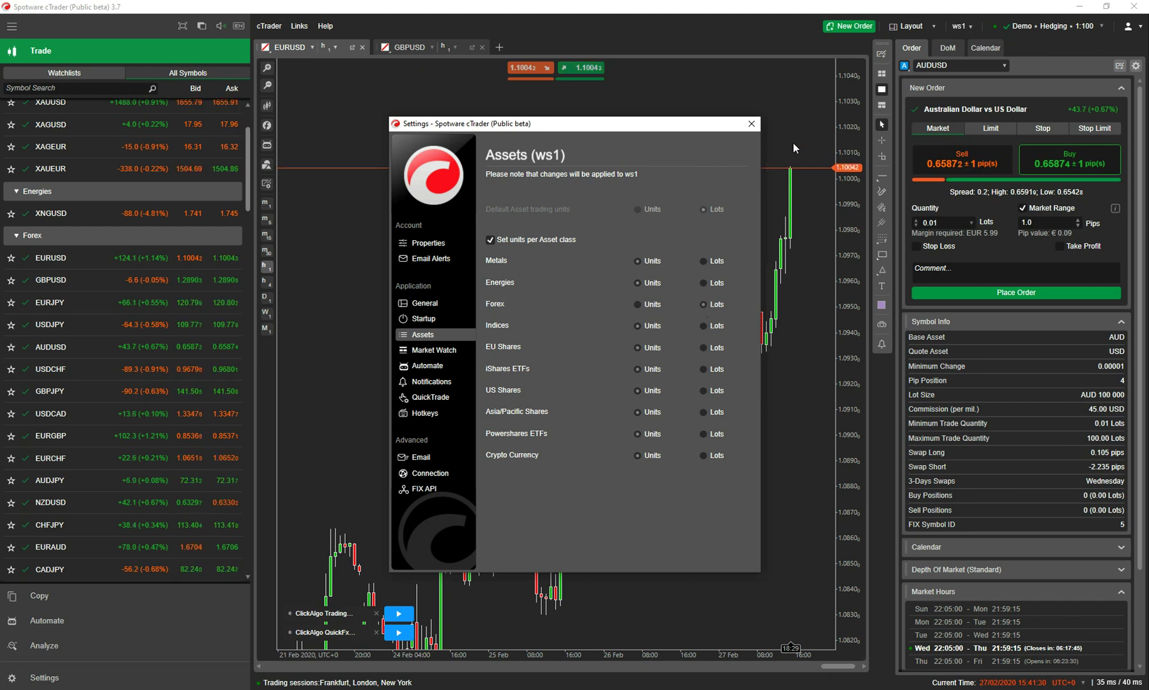
key(Escape)
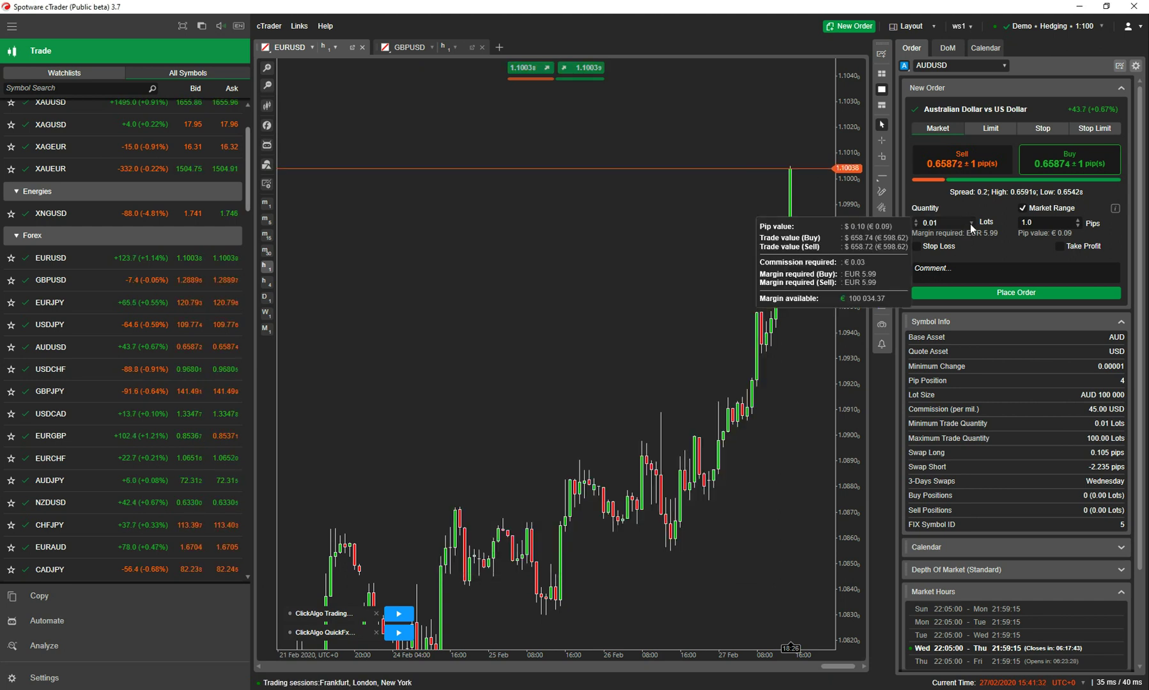
Step: Set the AUDUSD market order to 0.3 lots, enable Stop Loss at 15 pips and Take Profit at 7.1 pips, and change the stop loss trigger side
click(971, 222)
click(928, 329)
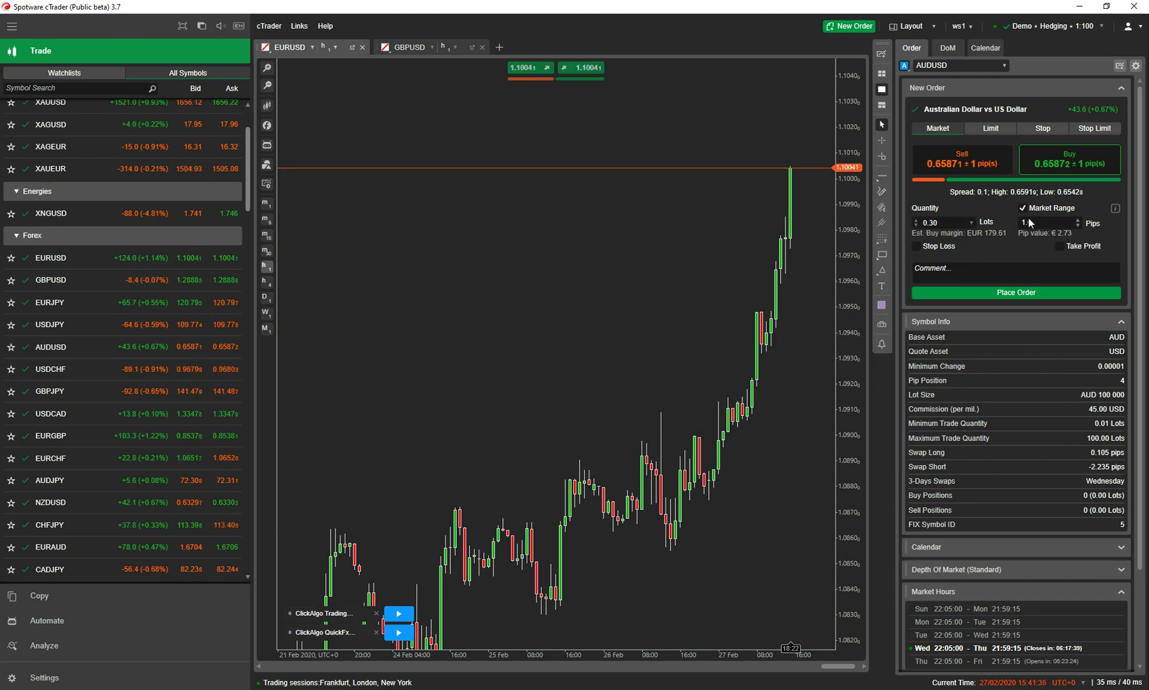
click(920, 248)
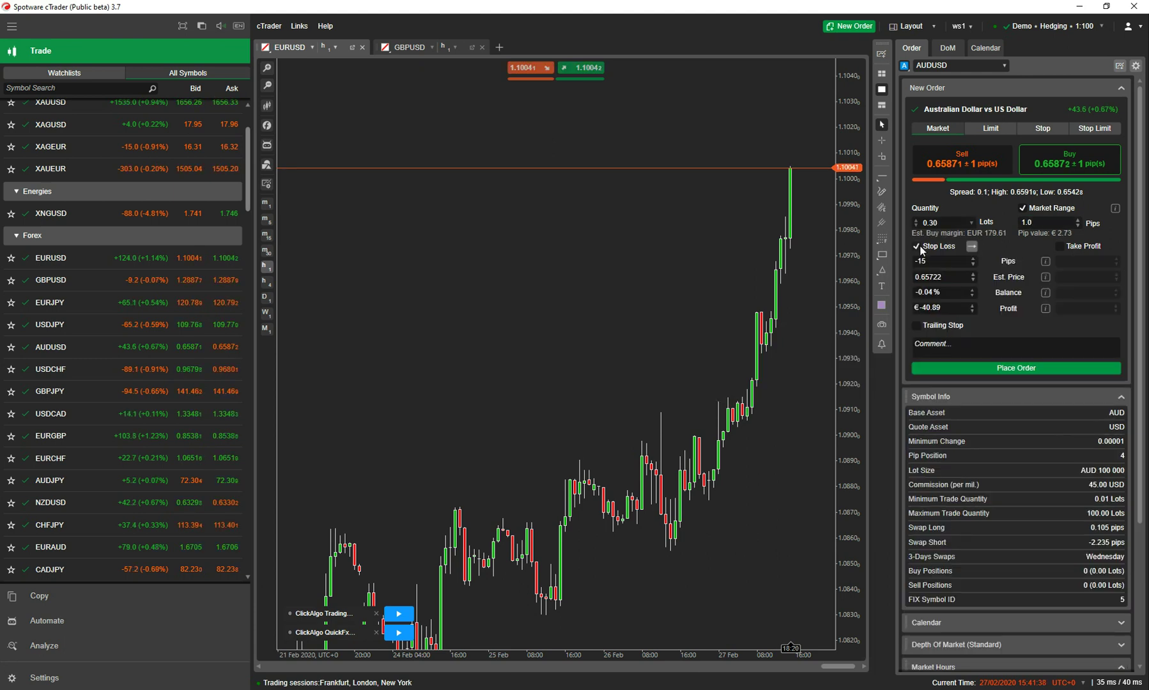
click(1062, 246)
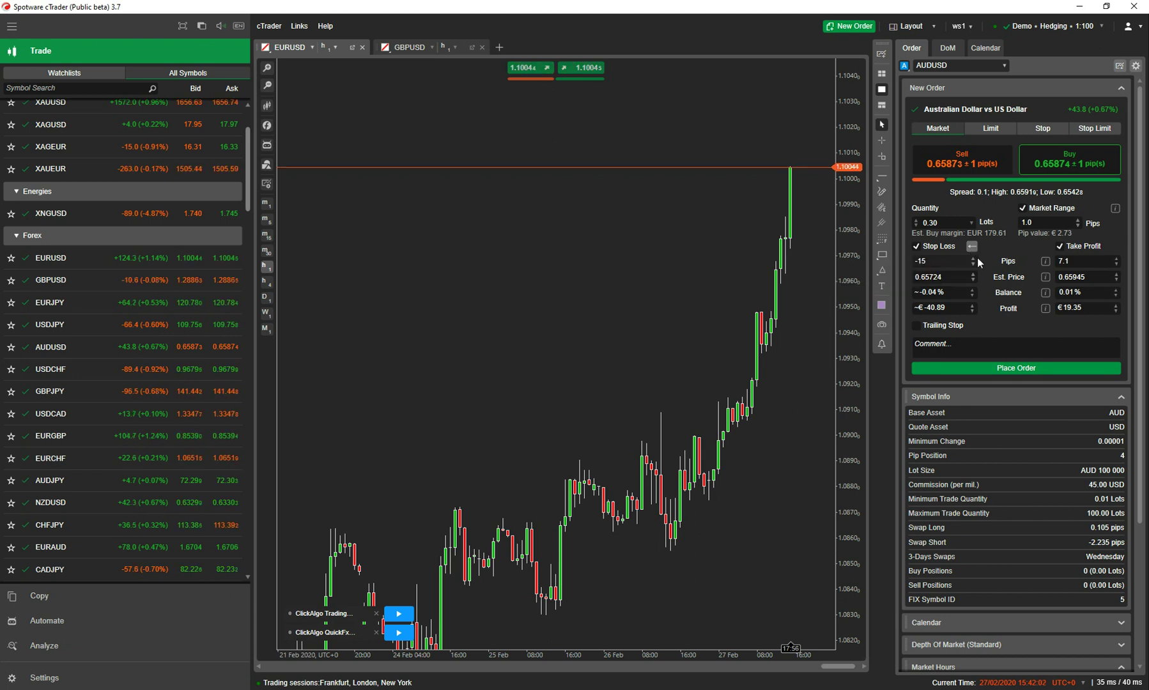
click(972, 247)
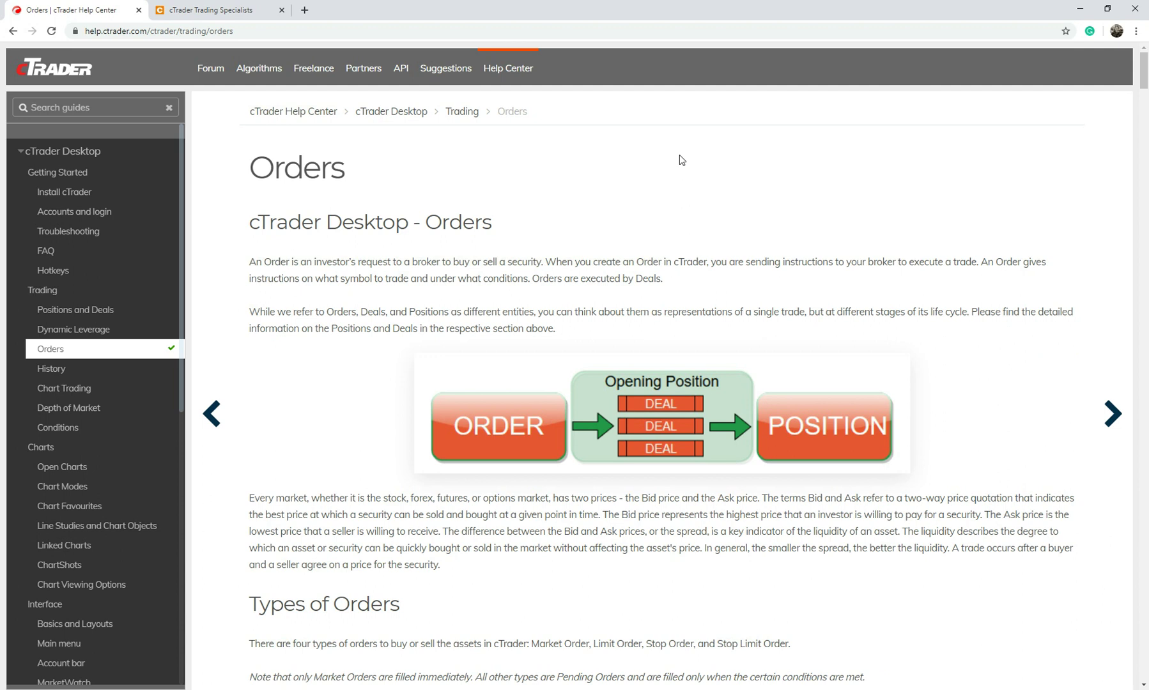
Step: Switch to the cTrader Help Center in the browser and read the Orders page through the market order instructions and beyond
scroll(573, 382, down, 9)
scroll(574, 381, down, 15)
scroll(573, 391, down, 5)
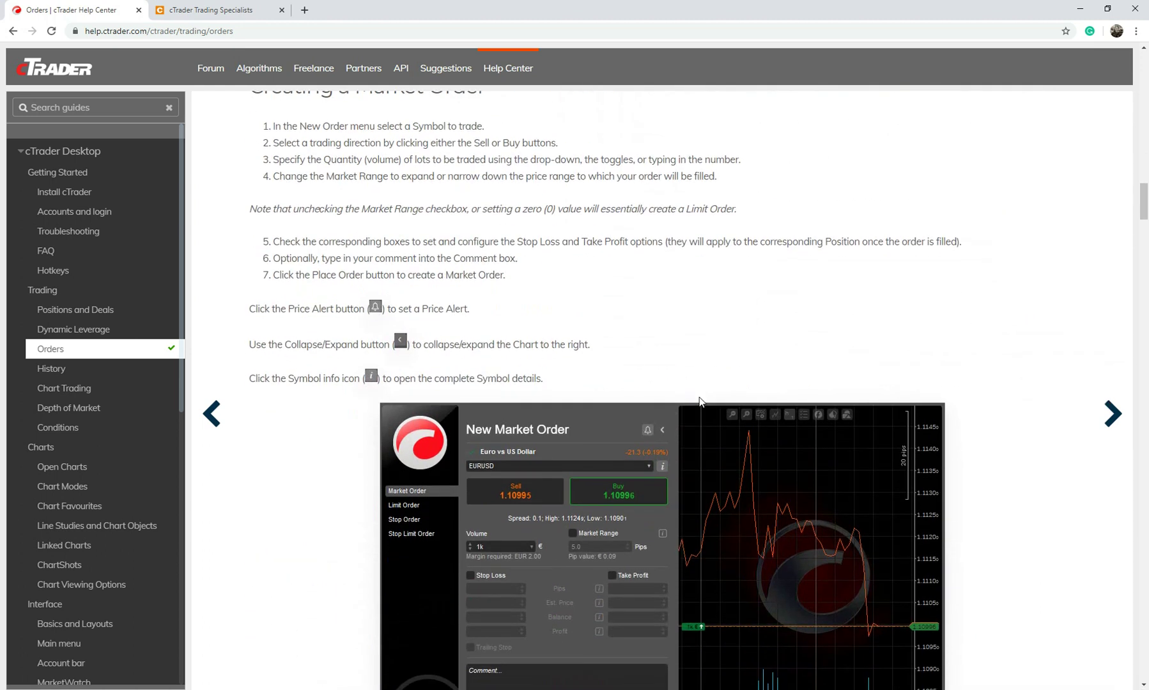
scroll(739, 393, down, 7)
scroll(669, 430, down, 1)
scroll(668, 431, down, 9)
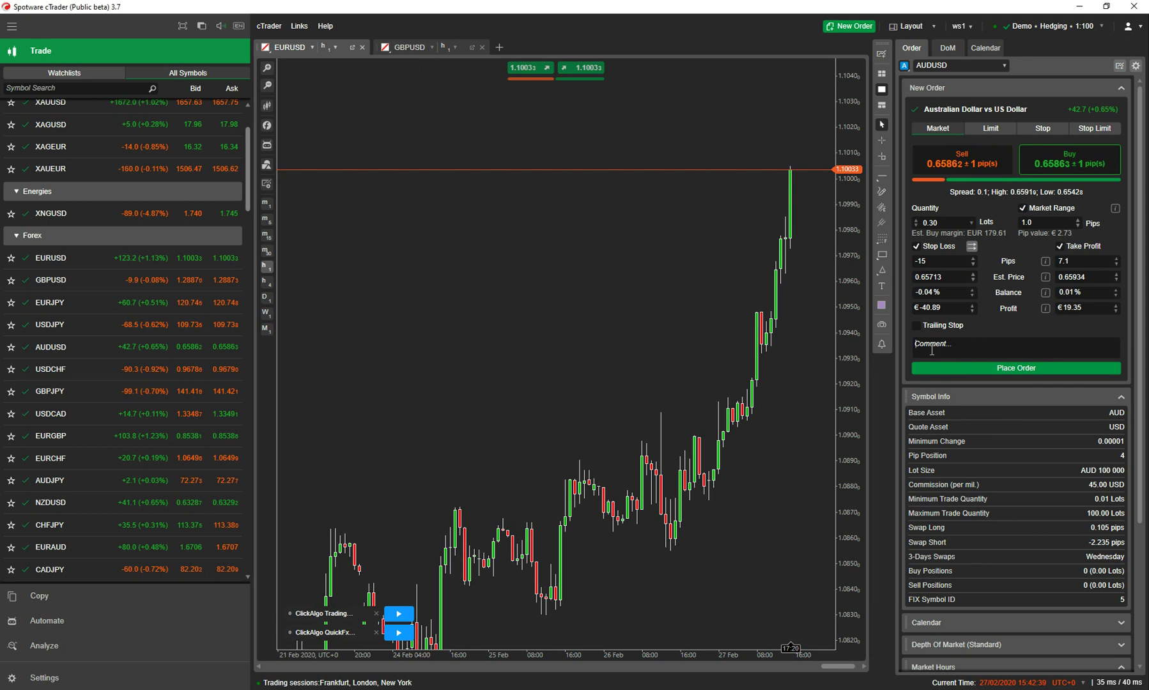
Step: Return to cTrader and enable Trailing Stop for the AUDUSD market order
click(917, 325)
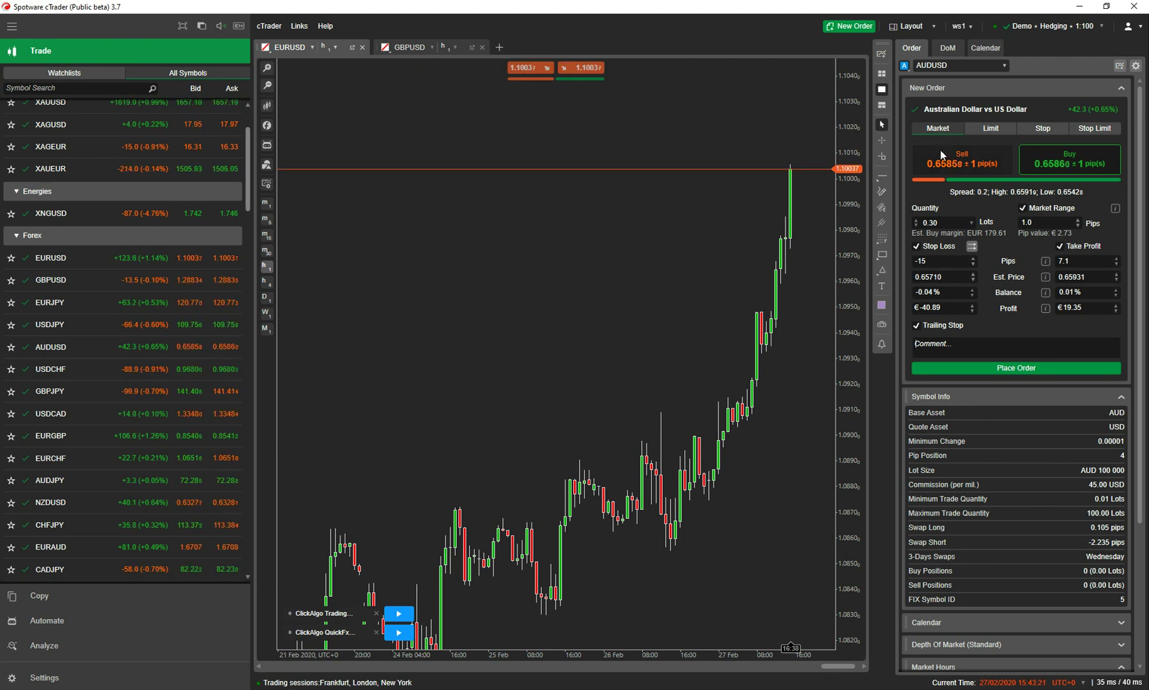
Step: Configure an AUDUSD limit order with expiry 27/02/2020 15:55 and 15-pip Stop Loss and Take Profit, changing the stop loss trigger side
click(989, 129)
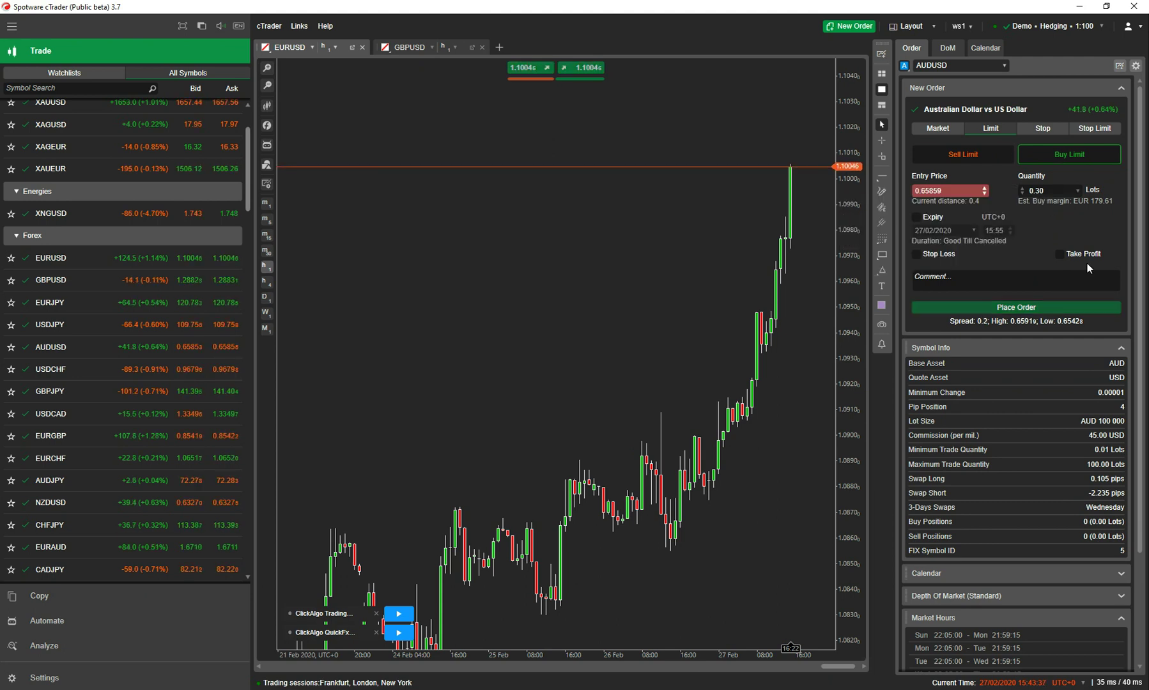
click(914, 216)
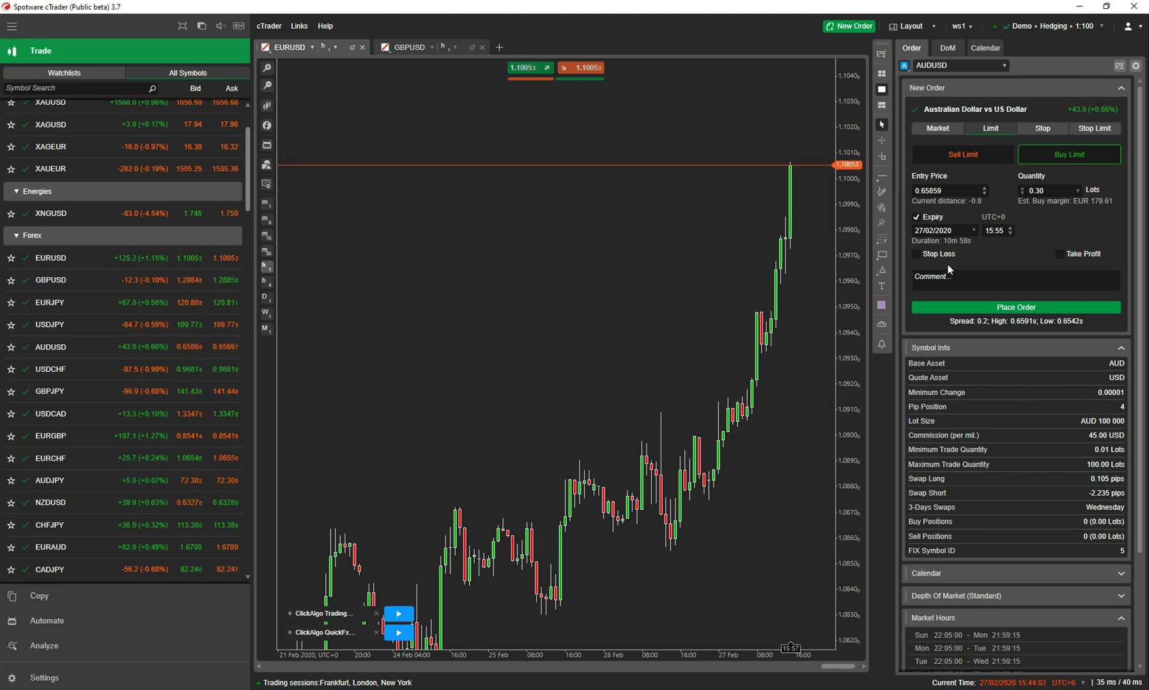
click(915, 254)
click(1060, 254)
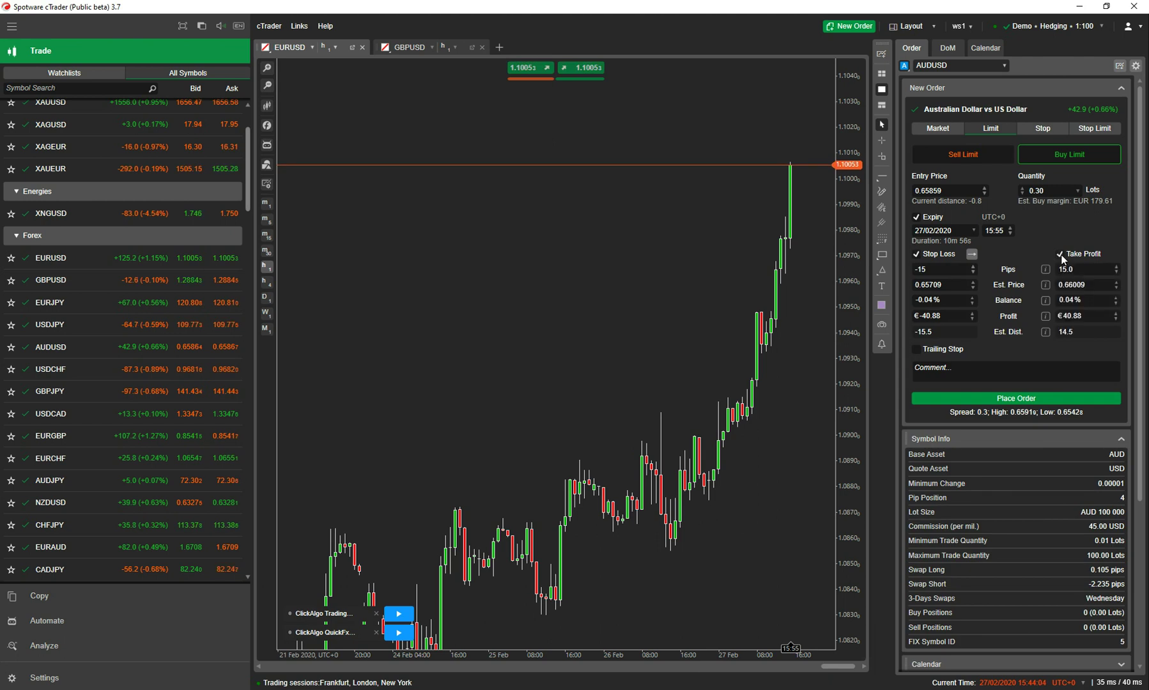
click(972, 255)
click(974, 254)
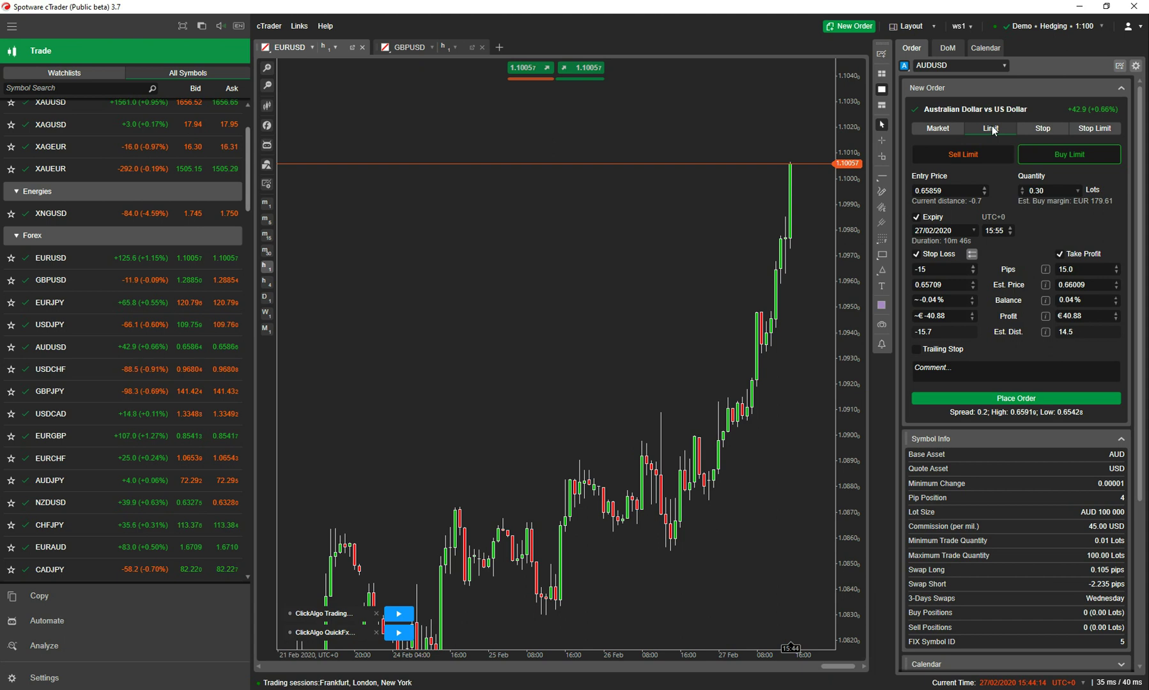
Step: Configure an AUDUSD stop order with a changed entry trigger side, 15-pip Stop Loss and Take Profit and Trailing Stop, and display the stop limit form
click(1039, 126)
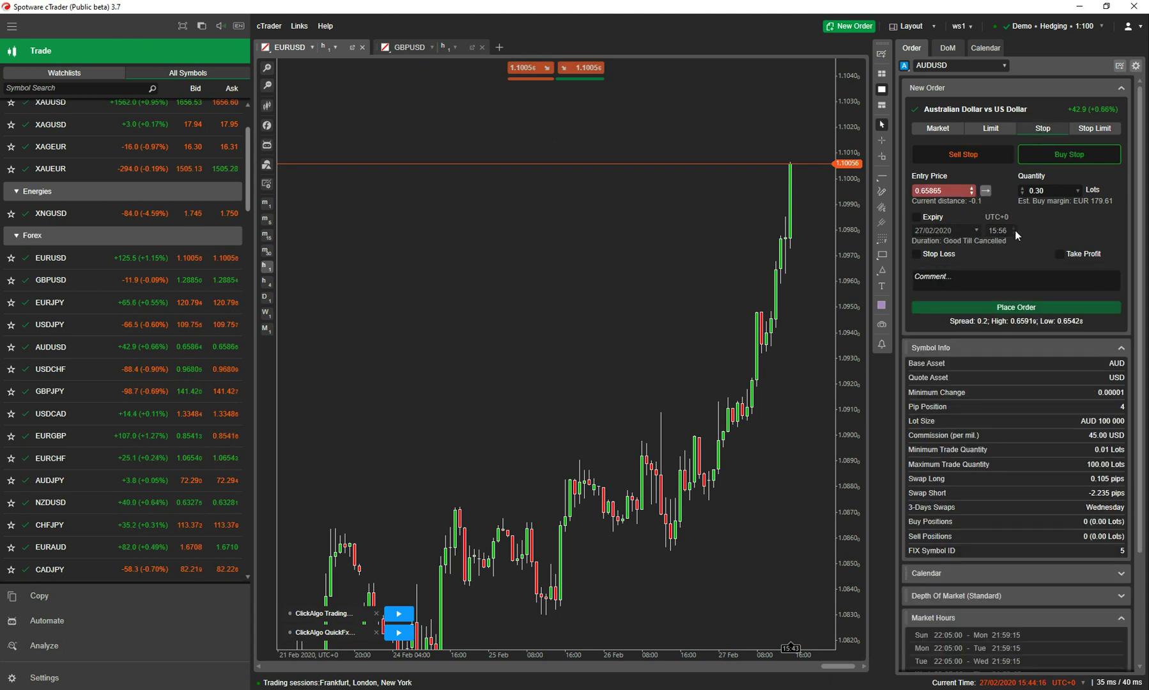
click(987, 193)
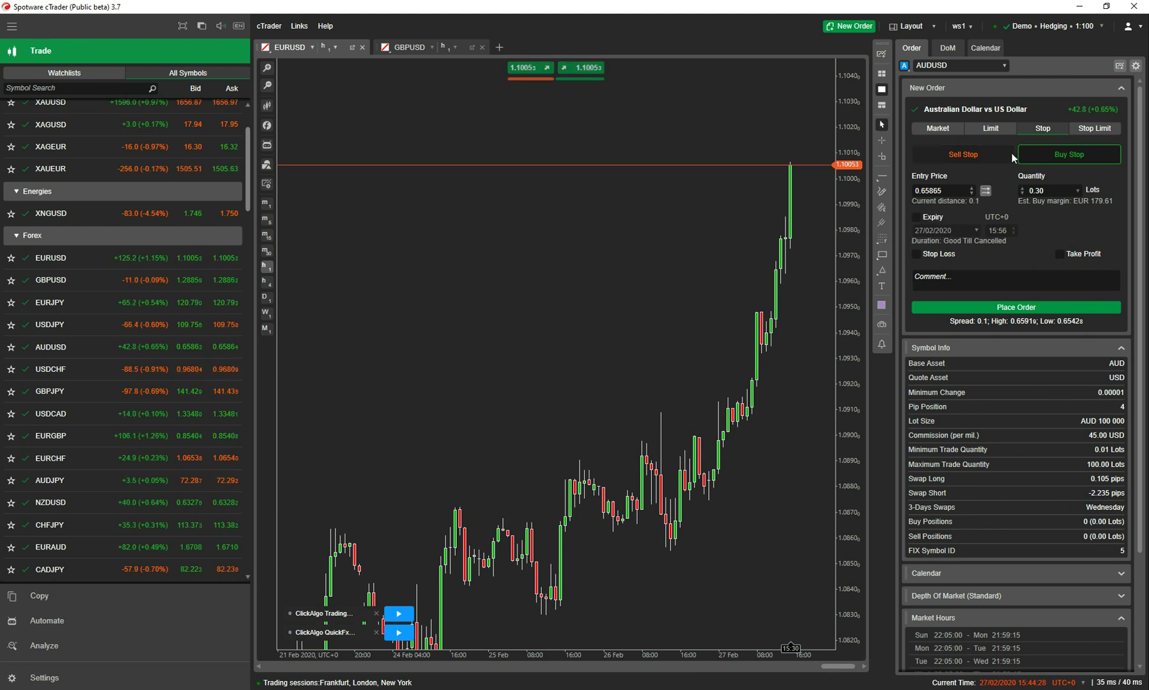
click(918, 253)
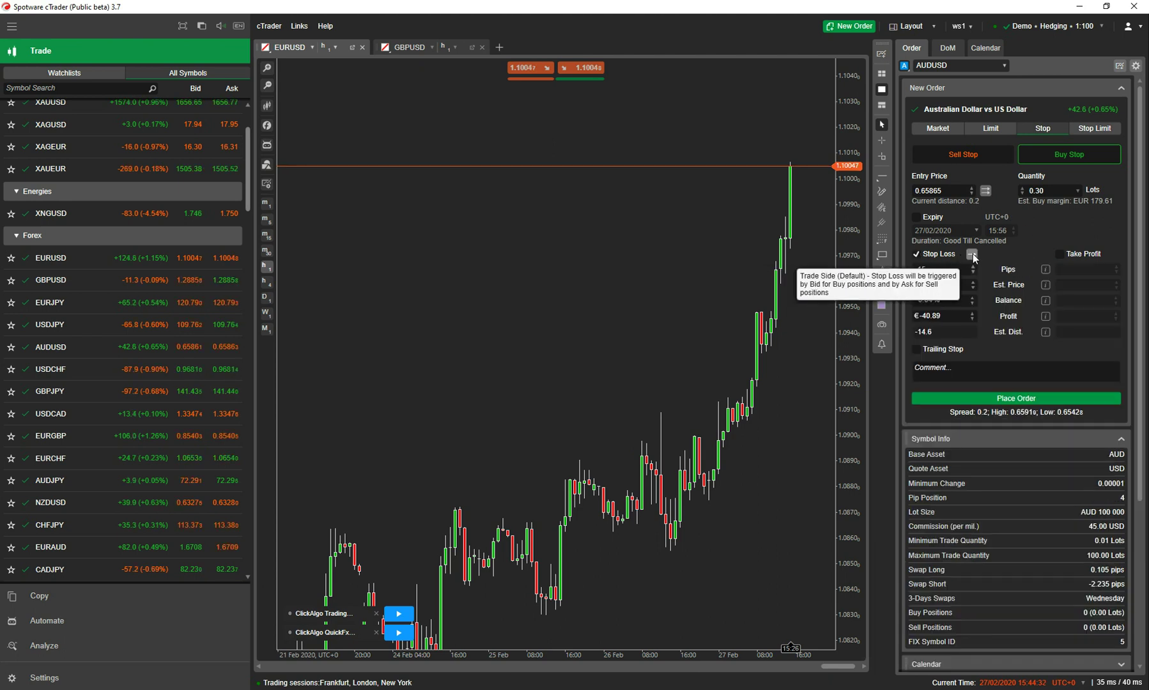
click(917, 349)
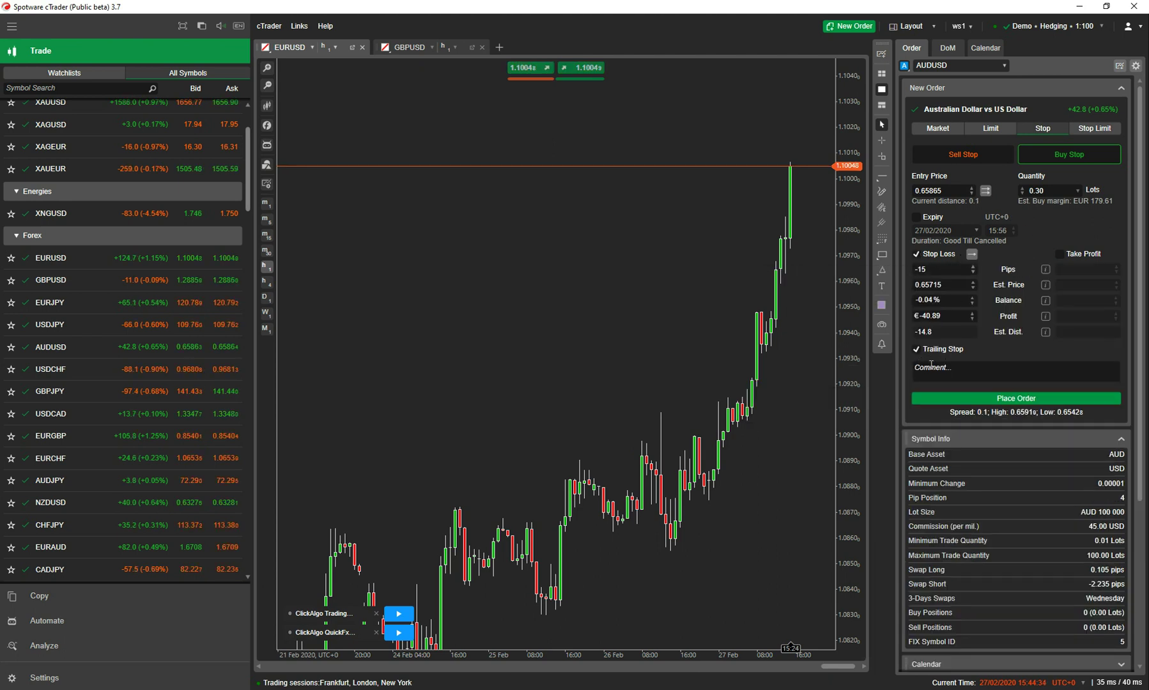
click(1070, 254)
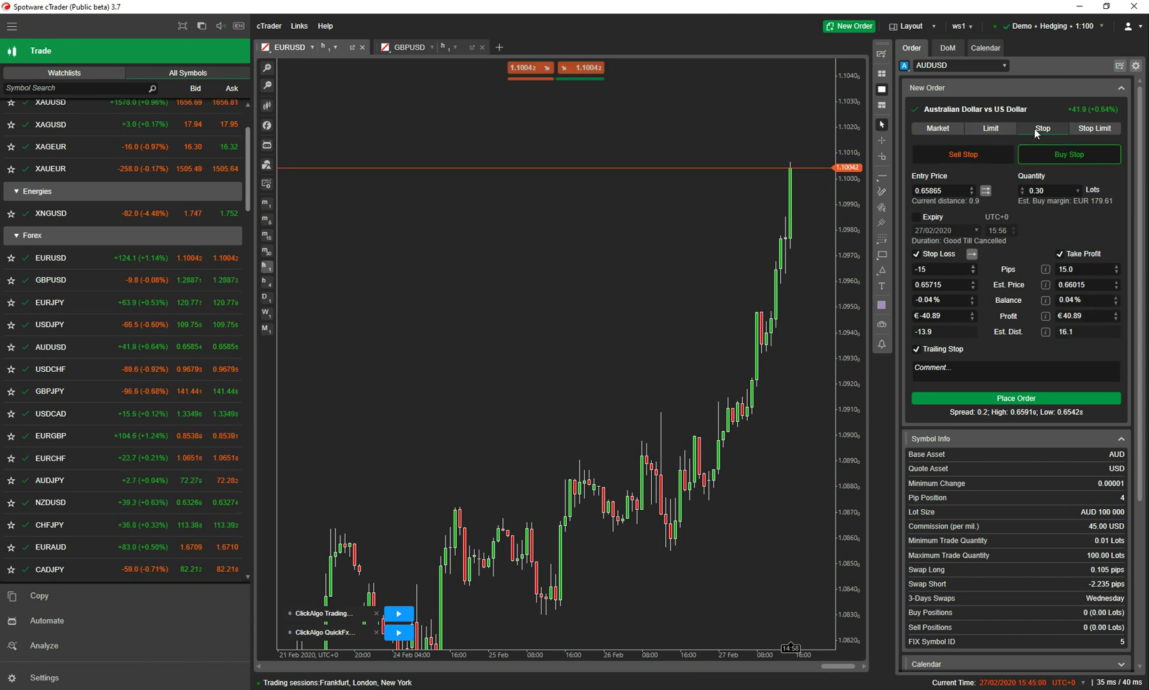
click(1098, 126)
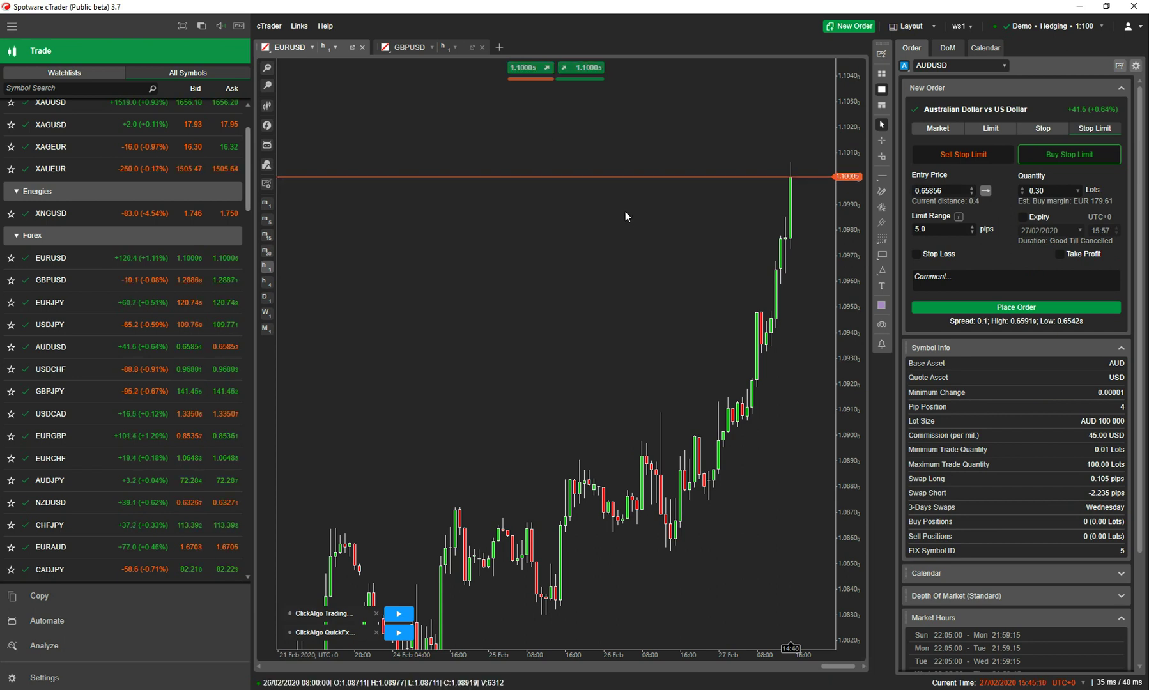
Step: Create a new order from the EURUSD chart, view its limit order form, and reposition the order window over the chart
right_click(461, 260)
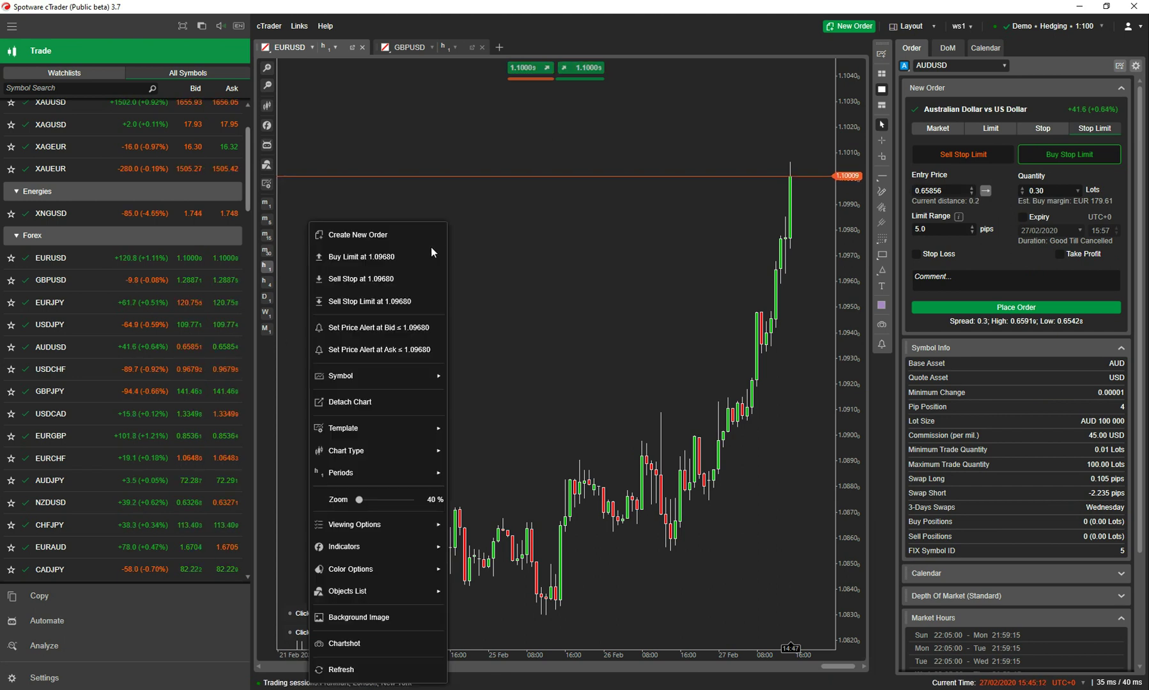
click(384, 236)
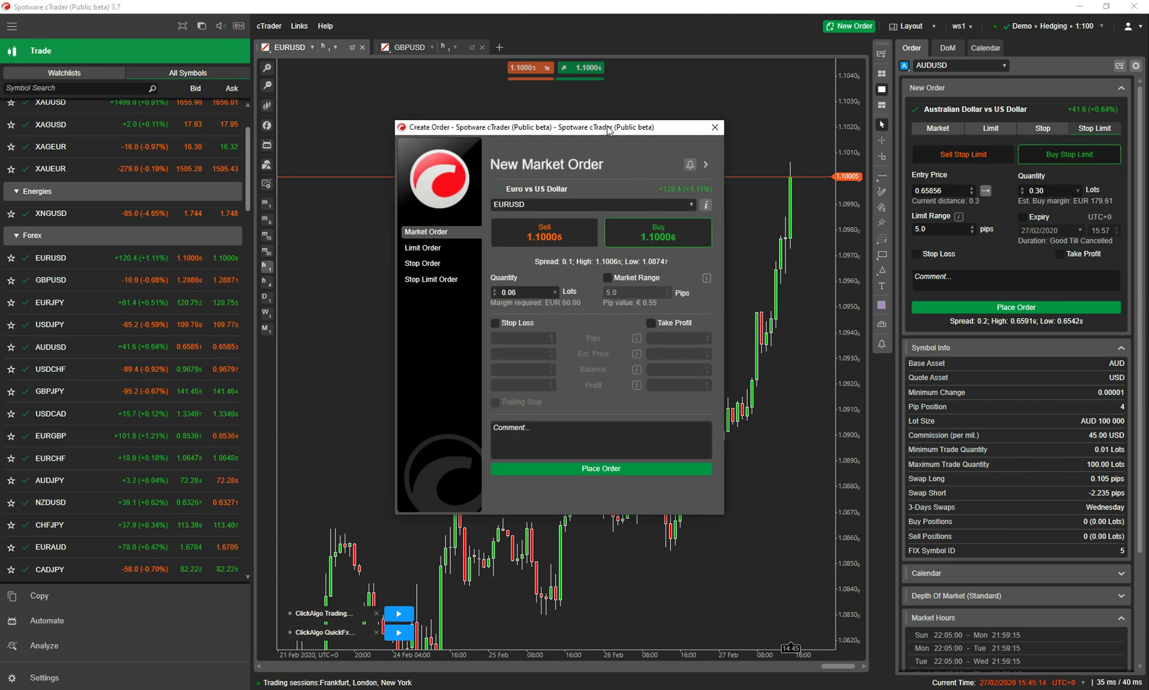
drag(608, 131, 669, 88)
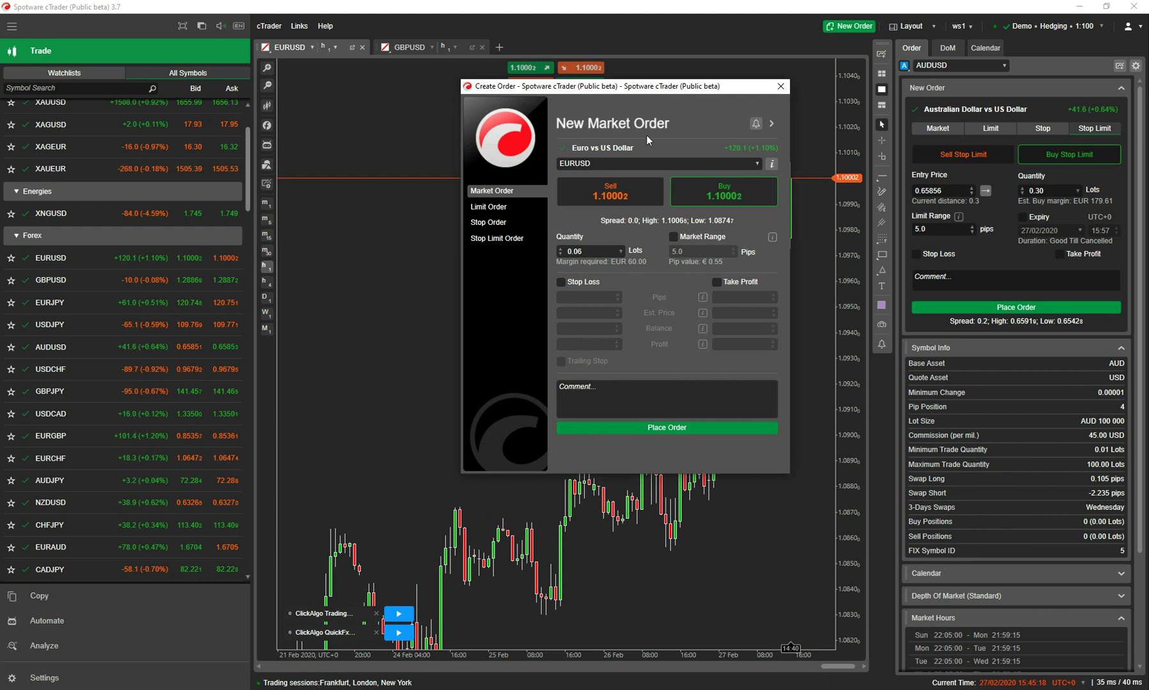
click(499, 210)
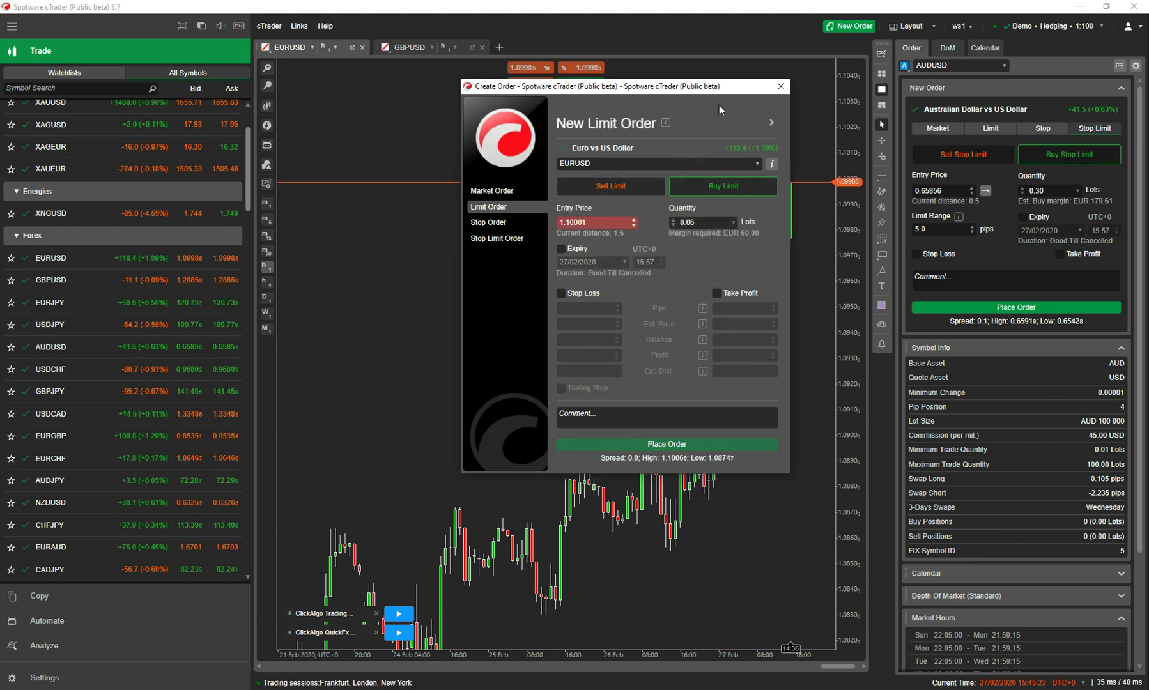
drag(682, 91, 498, 108)
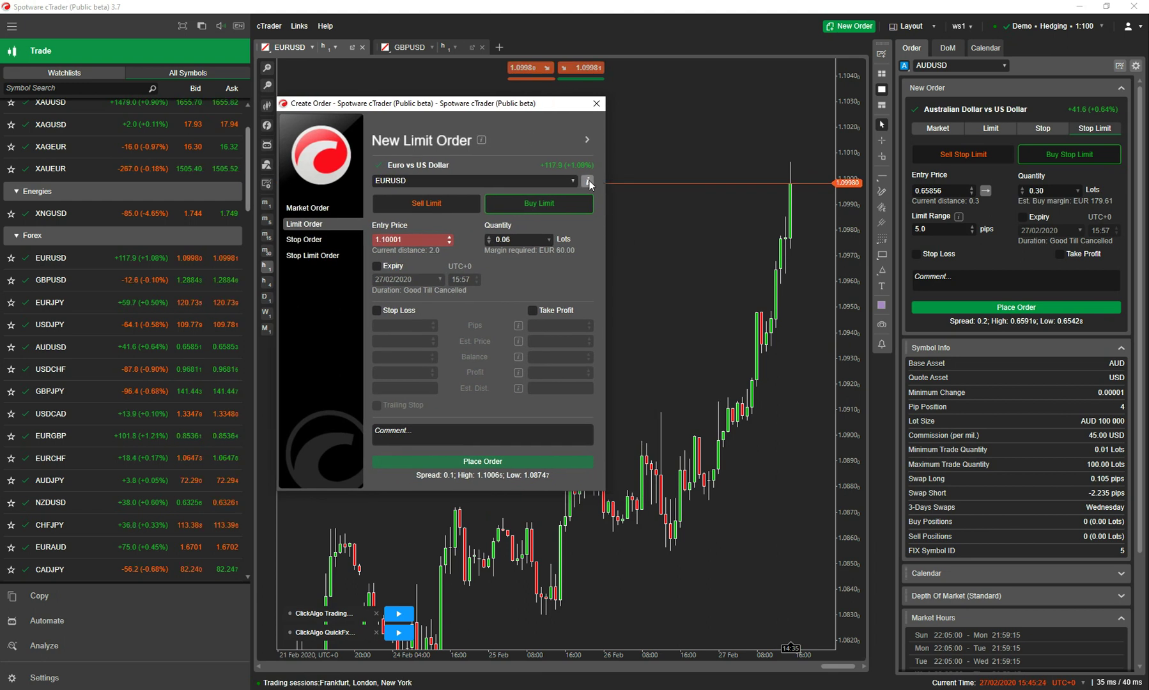
Step: Expand the price chart in the EURUSD limit order window, show it as candlesticks, collapse it, and close the window without placing the order
click(587, 141)
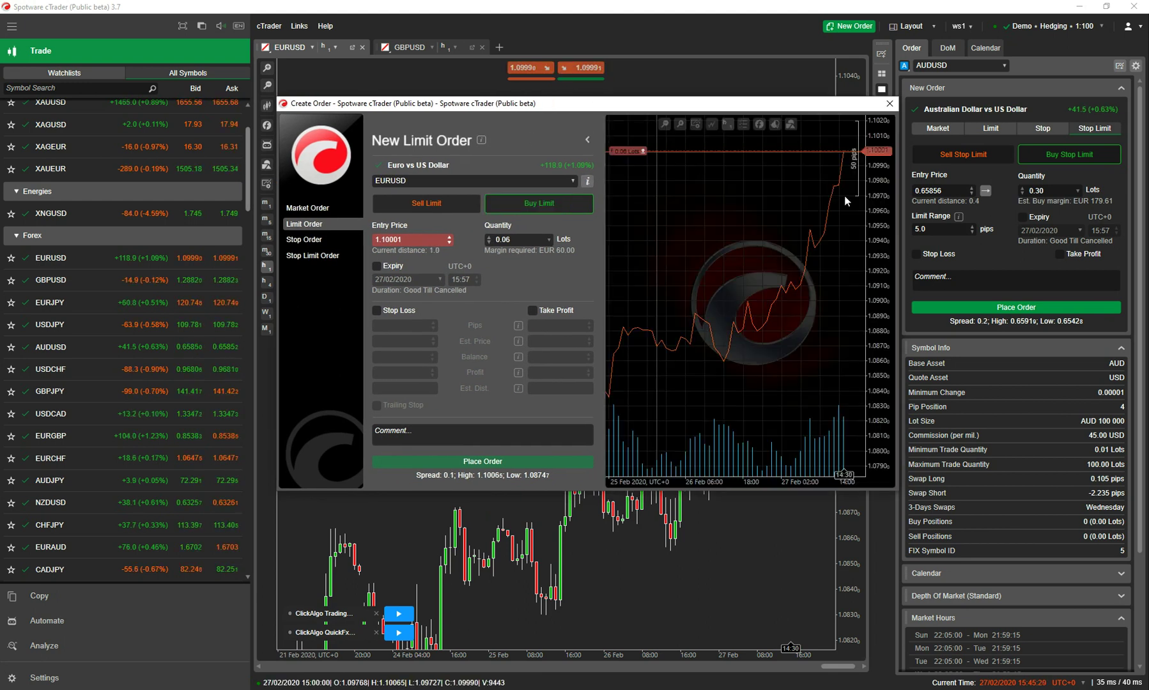
click(712, 125)
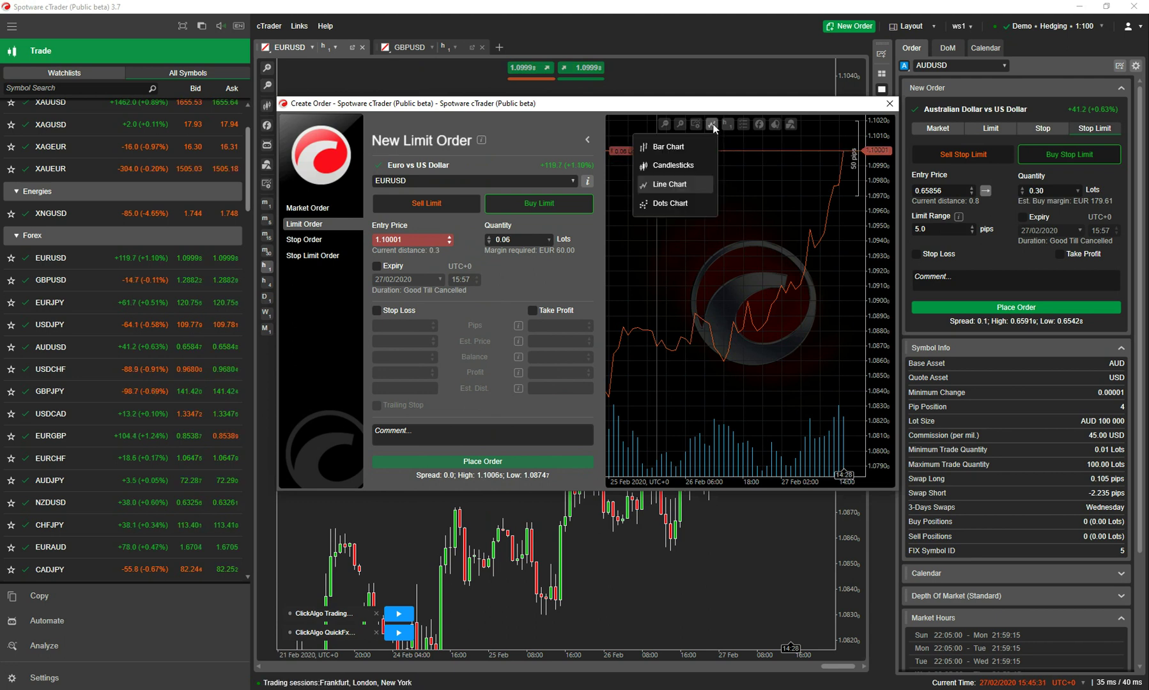
click(664, 163)
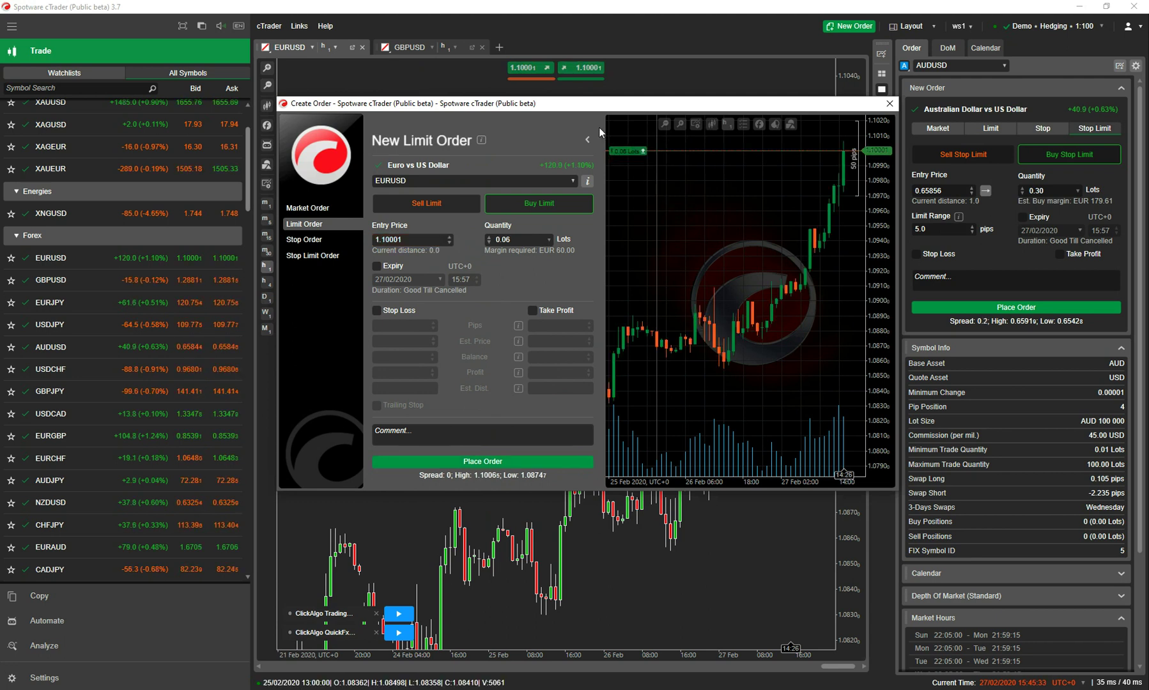
click(588, 139)
drag(538, 105, 684, 106)
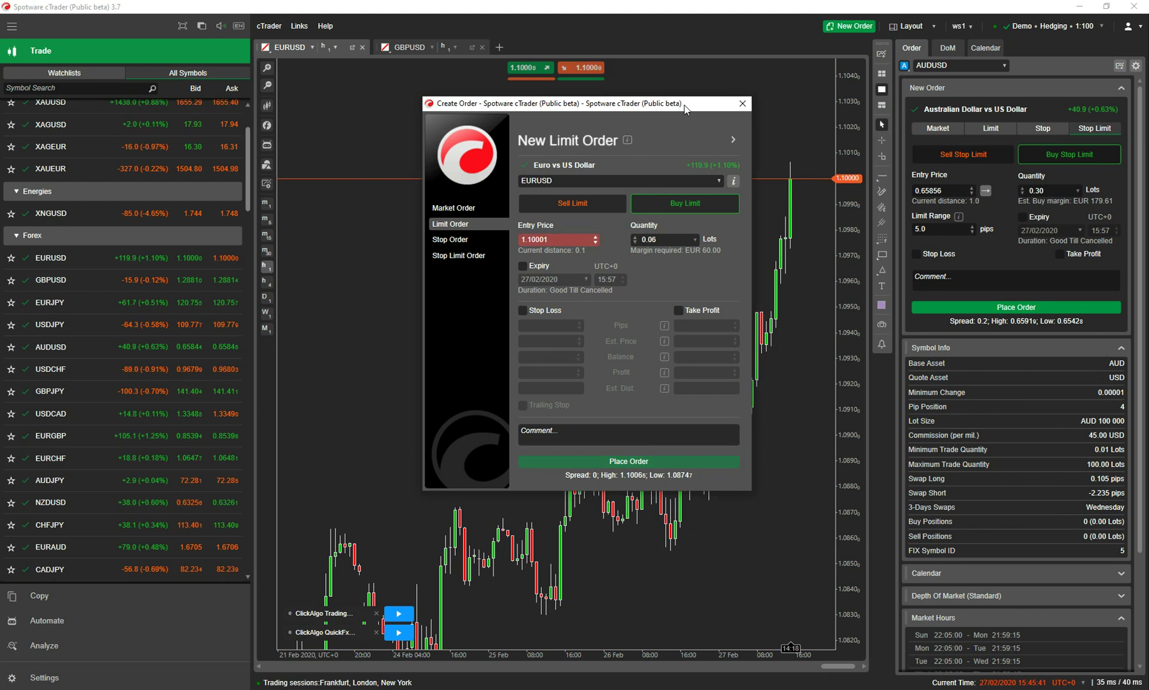
click(450, 239)
click(742, 103)
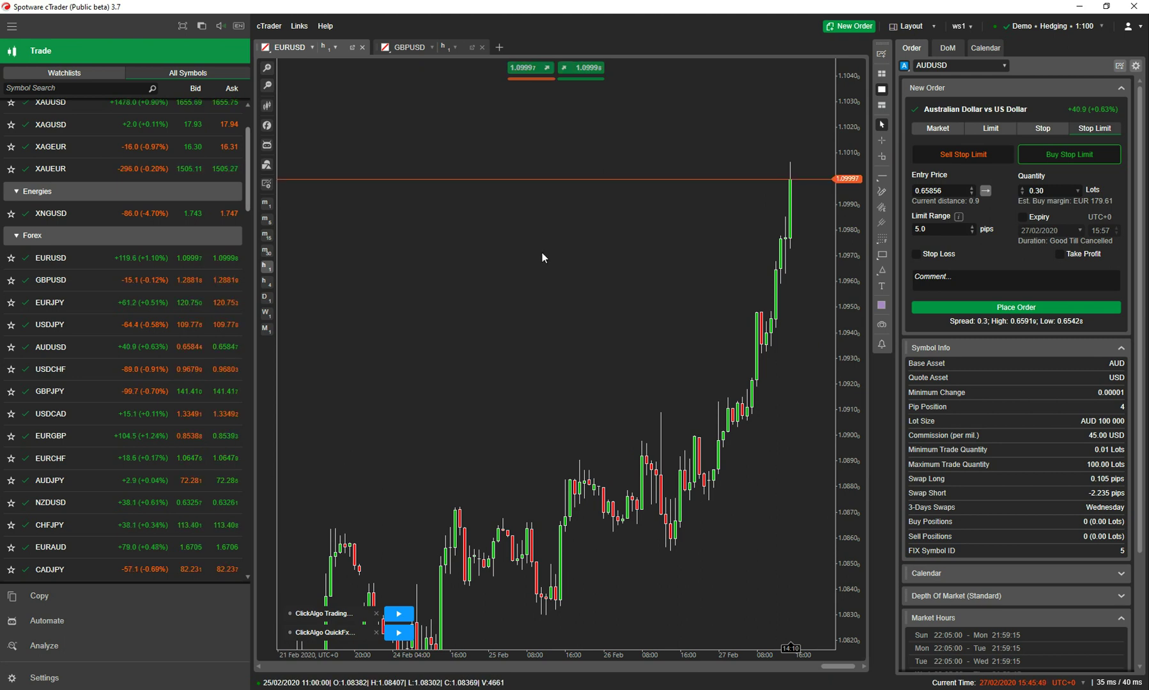
Step: Set up an AUDUSD market sell order with a 30-pip Take Profit
click(930, 130)
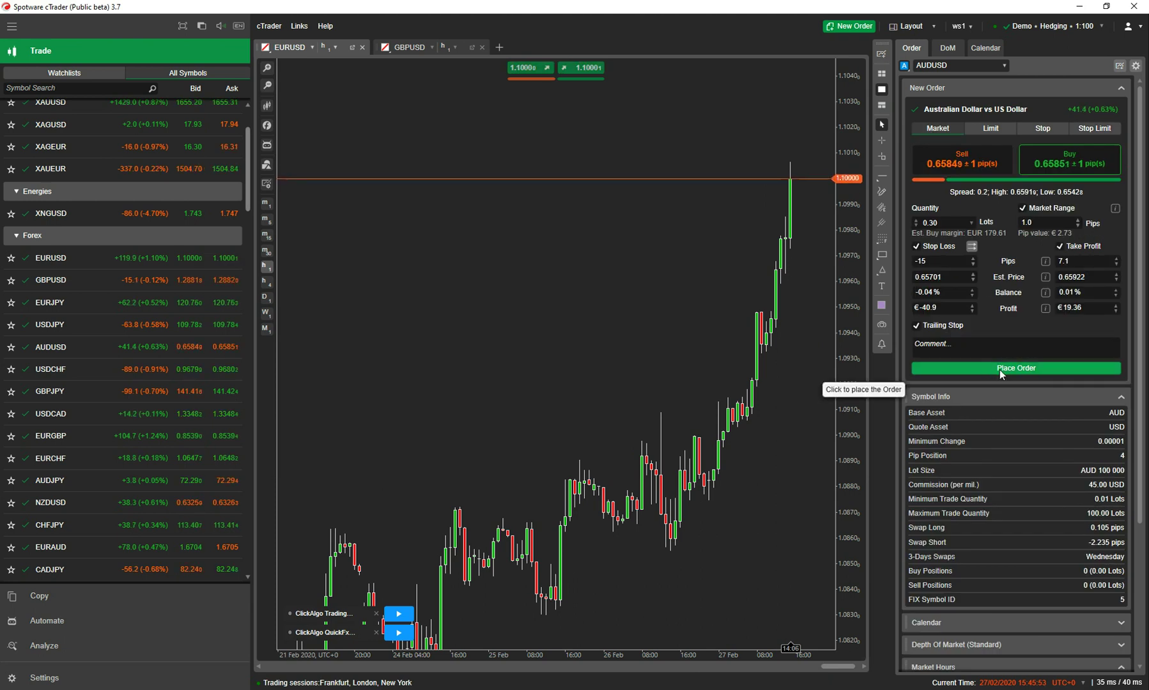
click(961, 159)
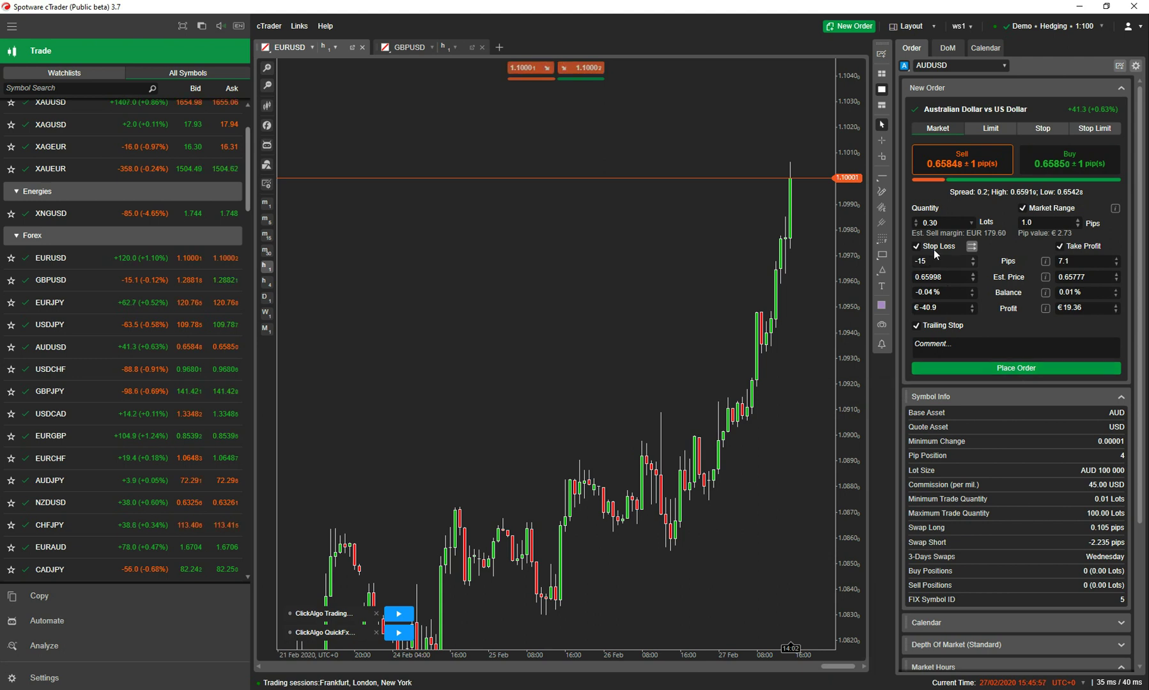
double_click(1072, 262)
text(30)
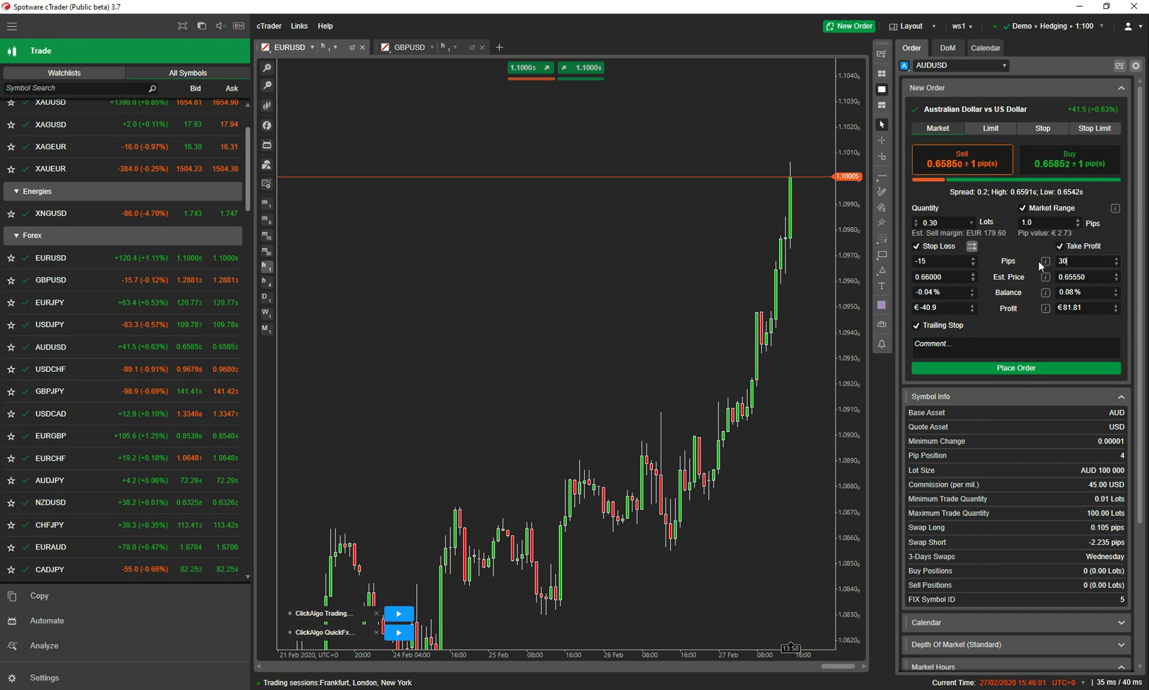
Step: Set the market order quantity to 0.01 lots, add the comment "test", and place the AUDUSD sell order
click(972, 222)
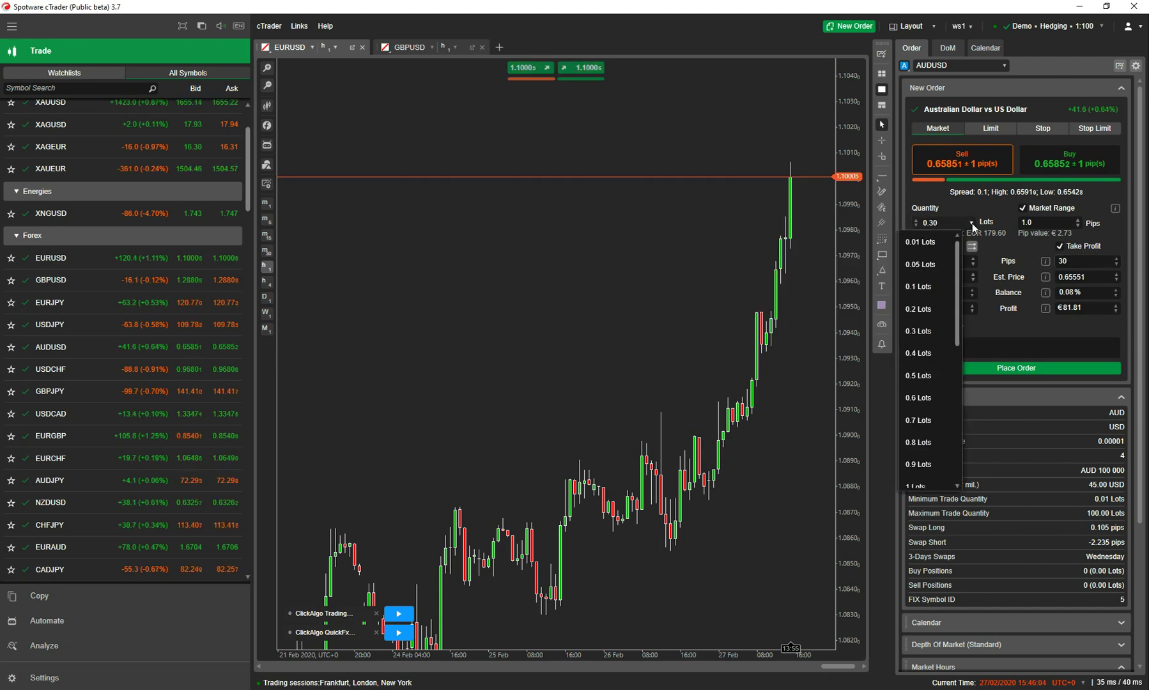
click(936, 242)
click(962, 344)
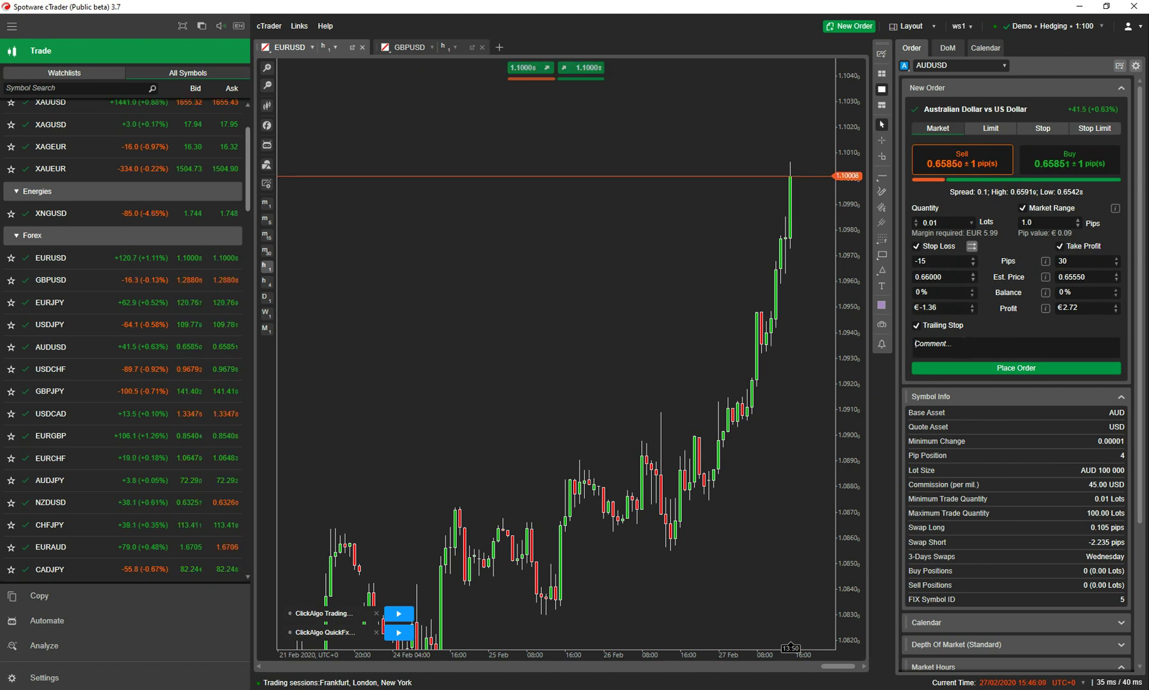
text(test)
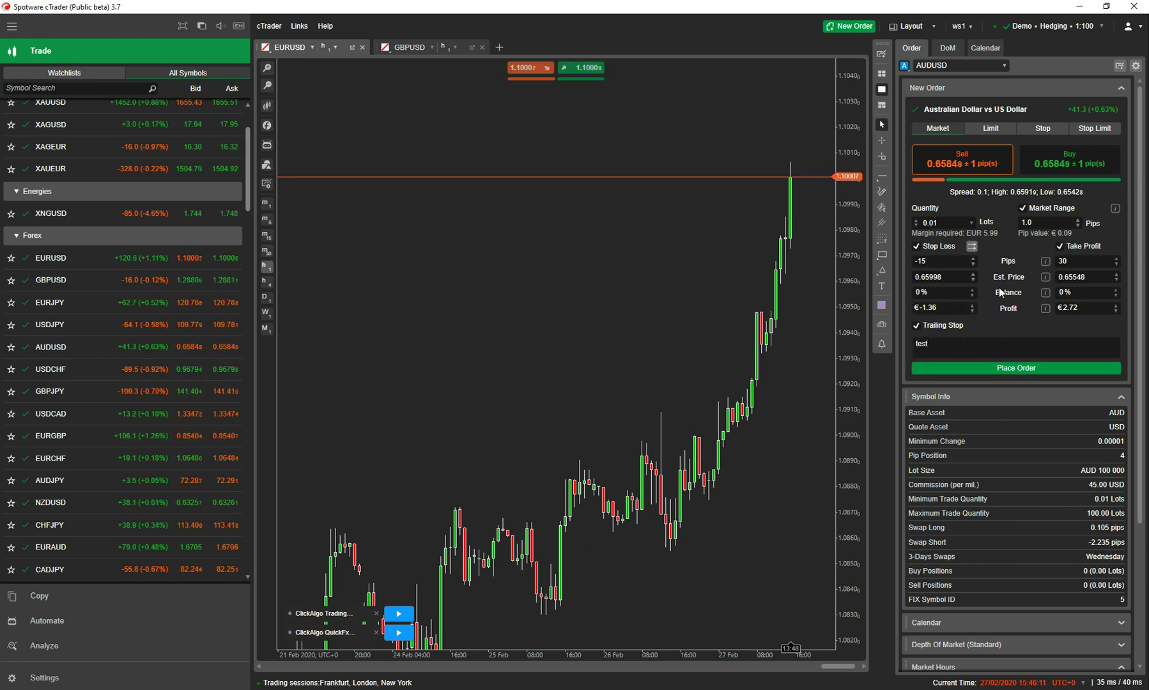
click(1031, 372)
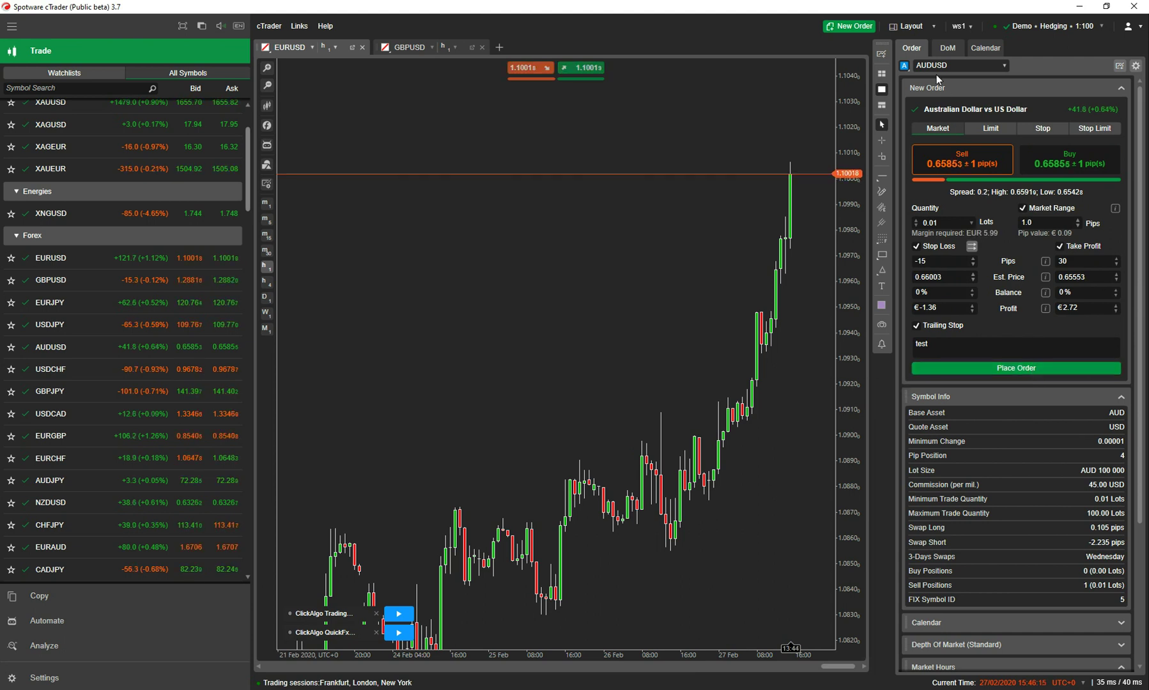
Step: Change the EURUSD chart's symbol to AUDUSD by searching all symbols for "aud"
right_click(462, 147)
mouse_move(359, 306)
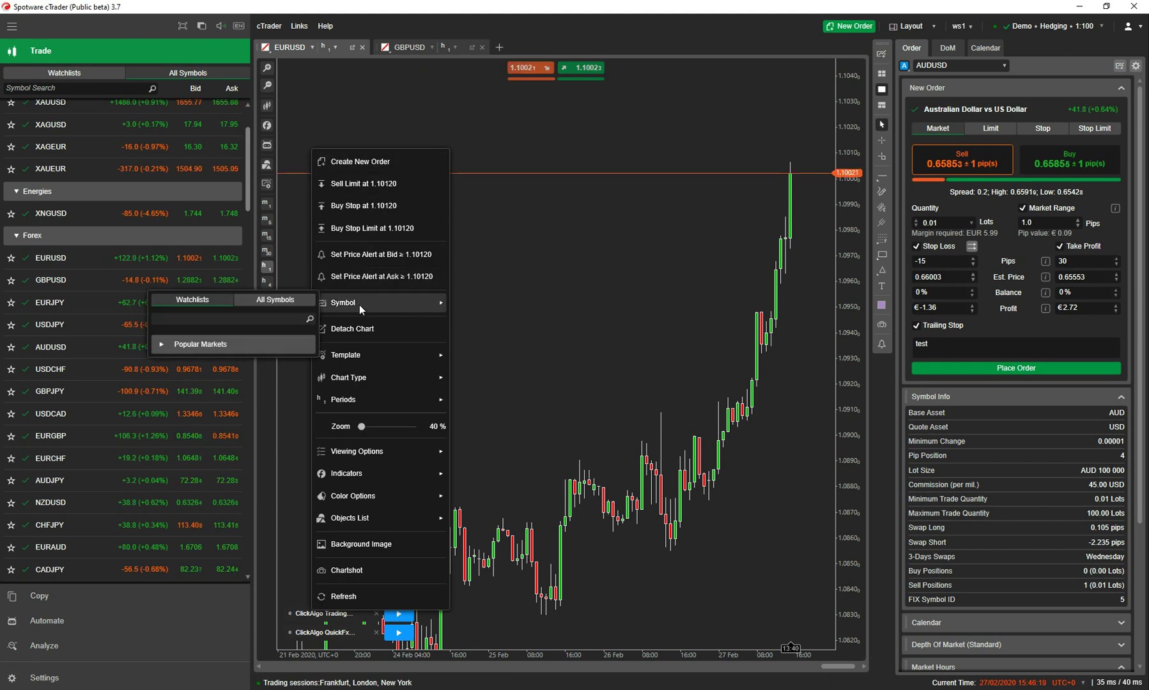
click(299, 298)
click(238, 319)
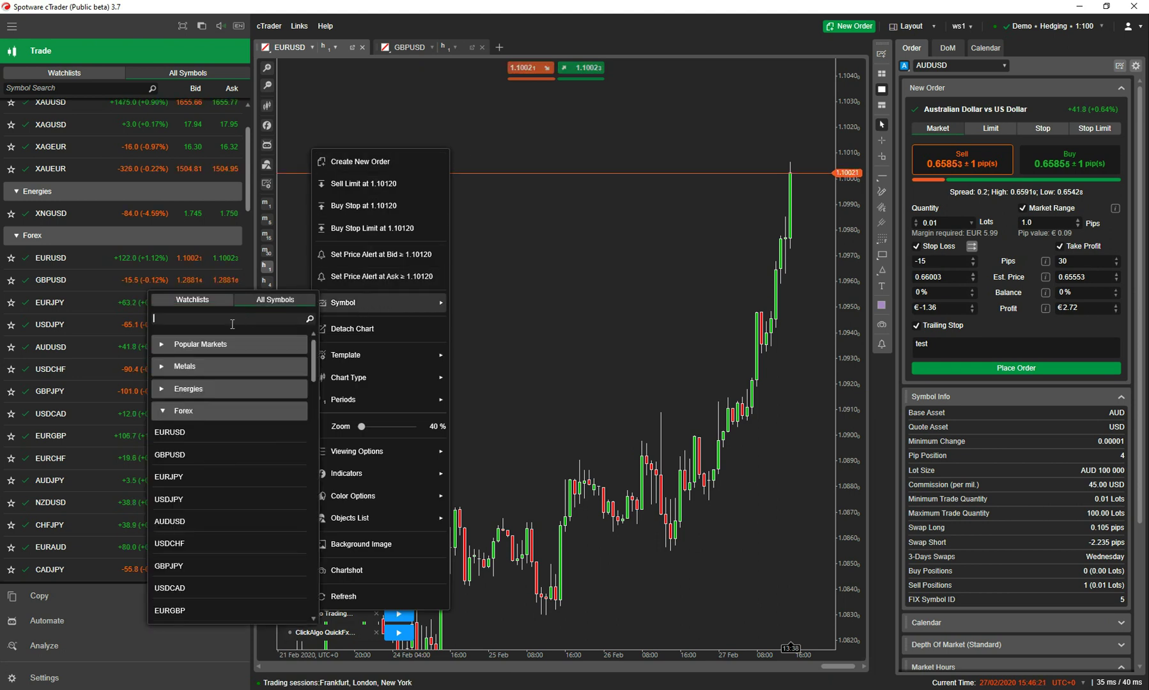
text(aud)
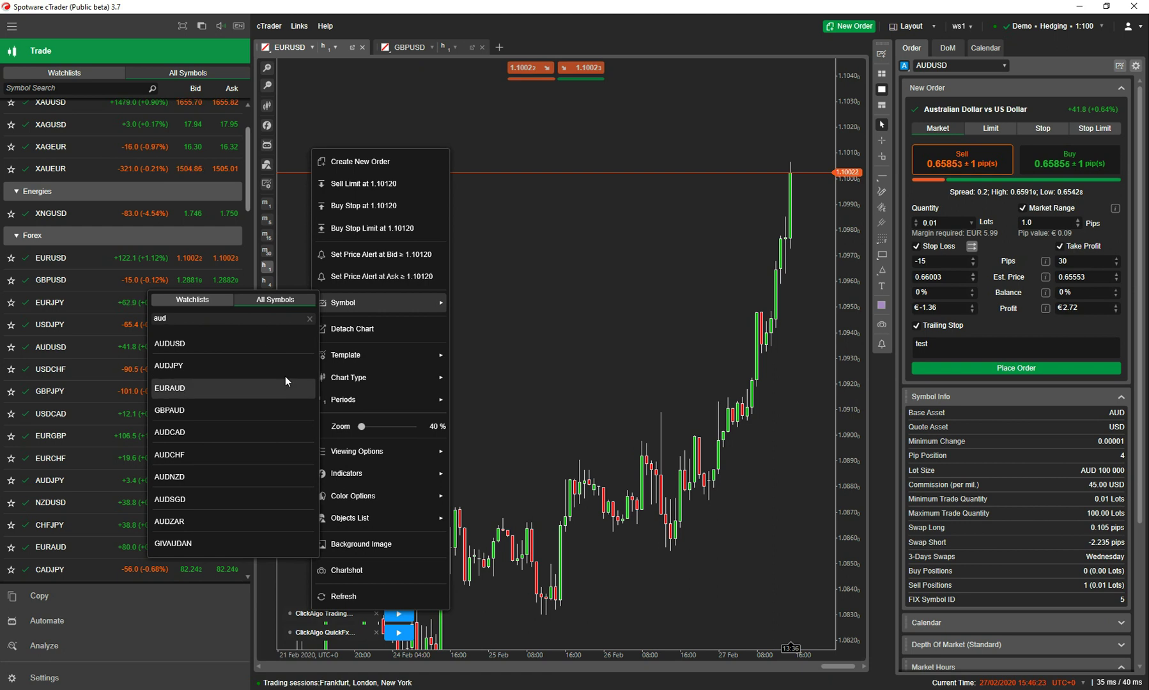
click(188, 344)
click(756, 184)
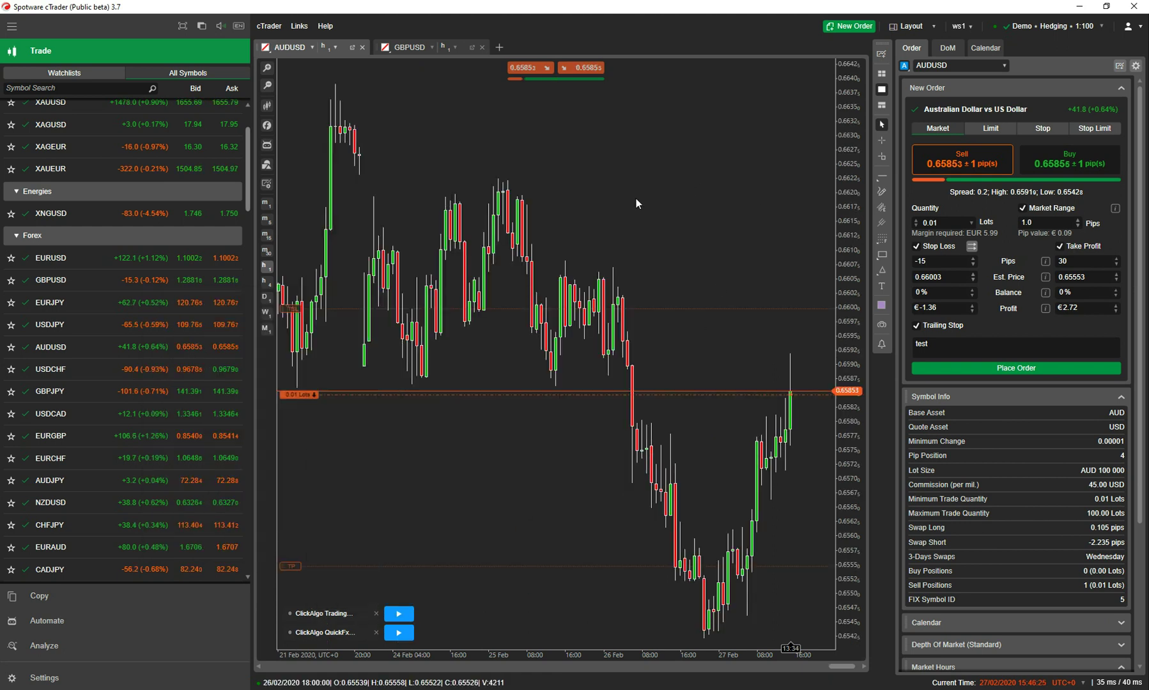
mouse_move(310, 395)
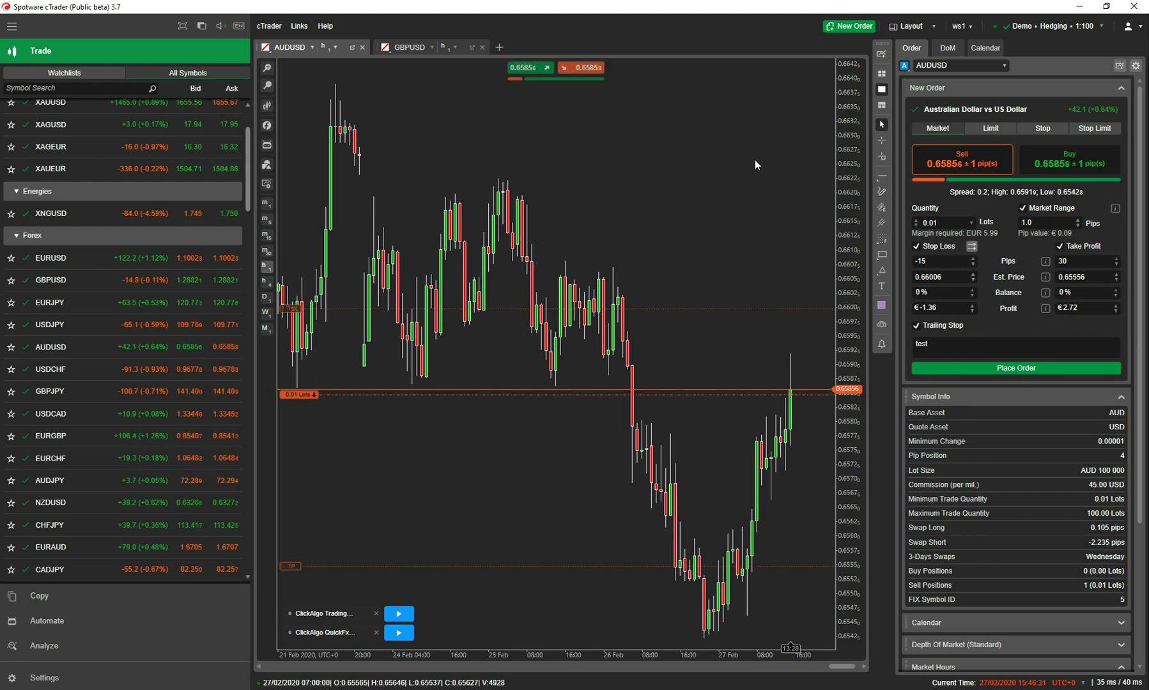
Step: Collapse the main menu, hide the order panel, and shorten the displayed positions panel to enlarge the AUDUSD chart
key(ctrl+shift+a)
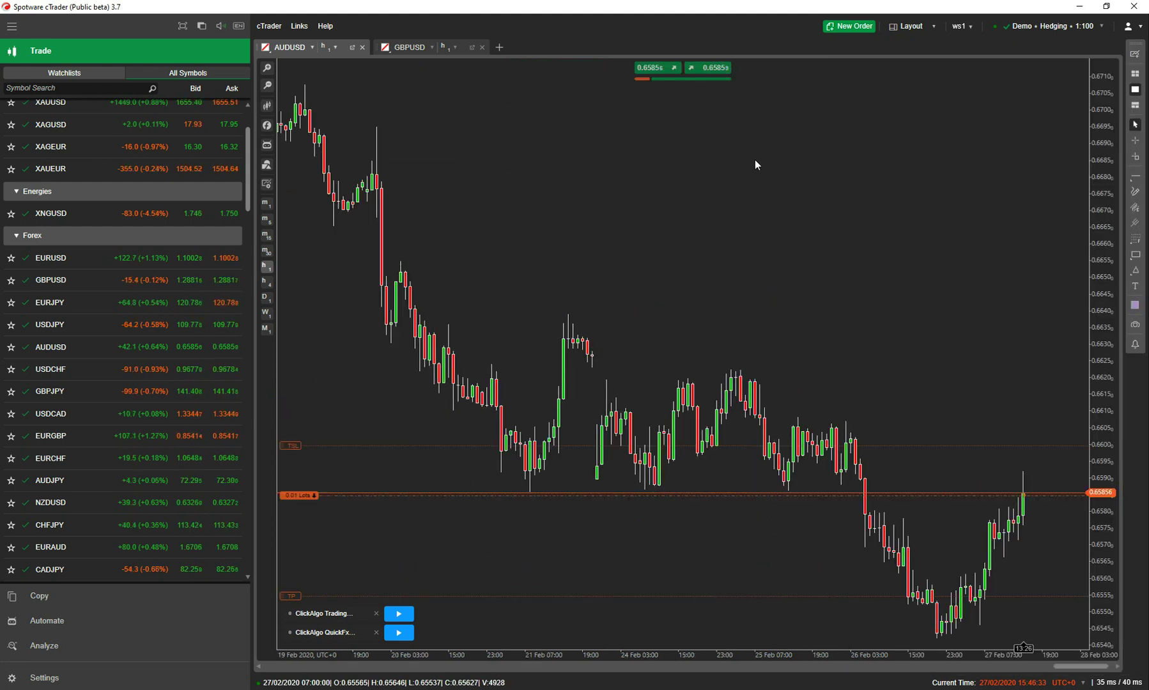
click(19, 50)
click(20, 50)
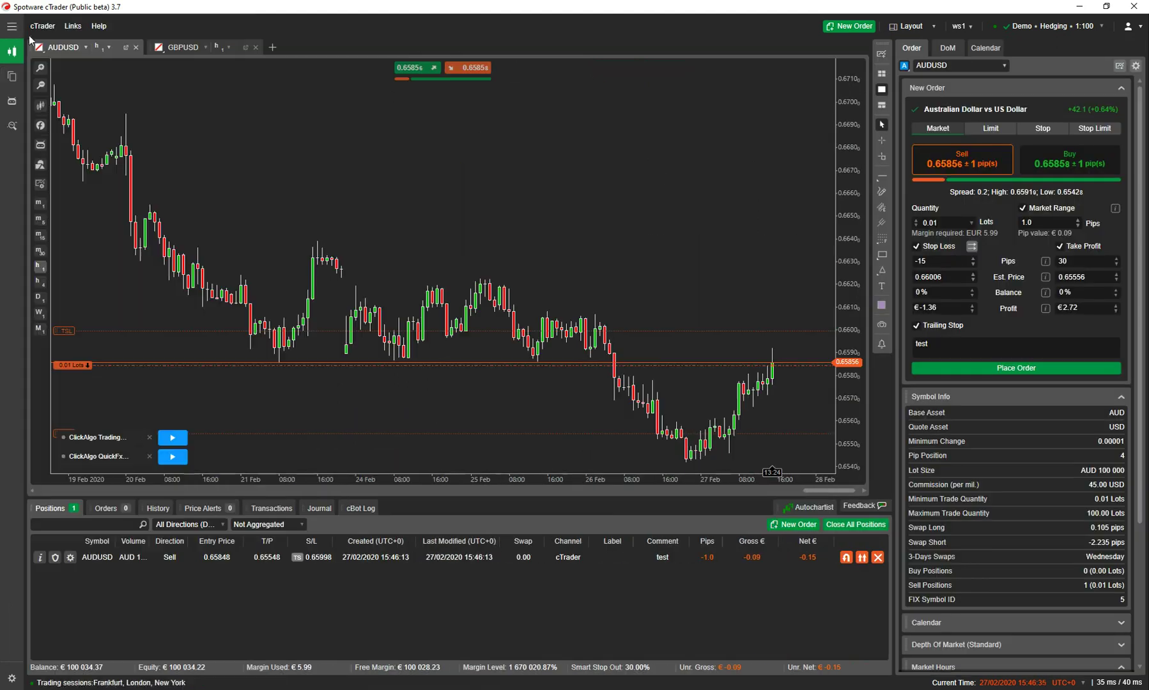
key(ctrl+shift+a)
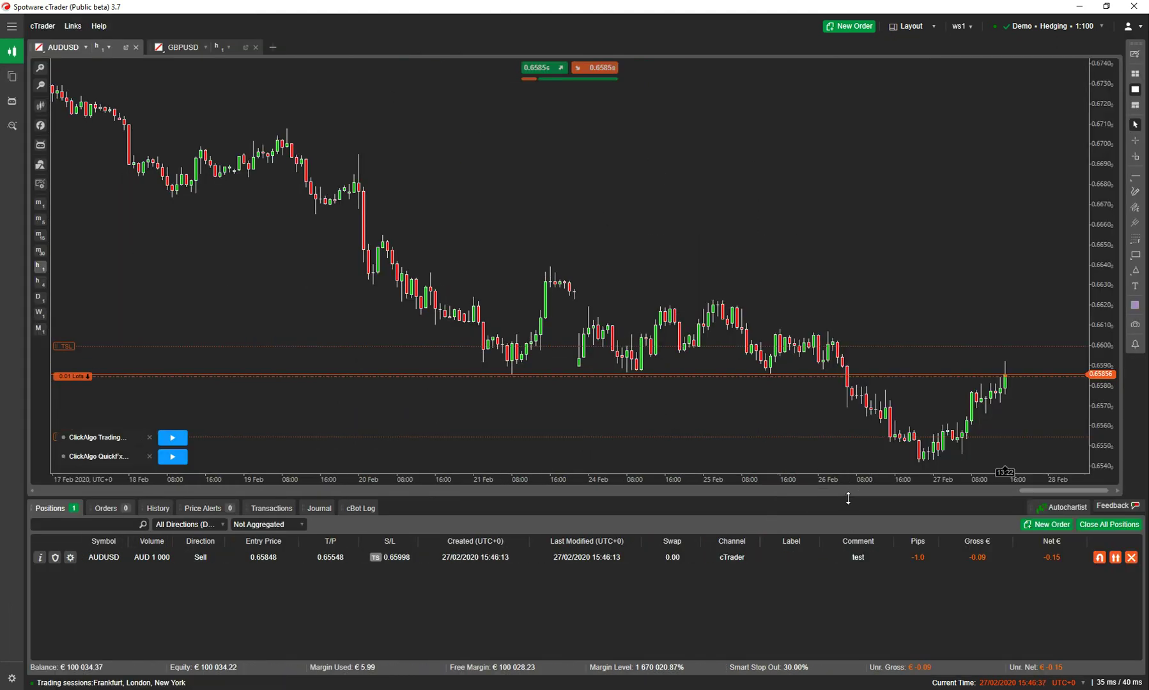
scroll(848, 498, left, 10)
drag(847, 498, 818, 578)
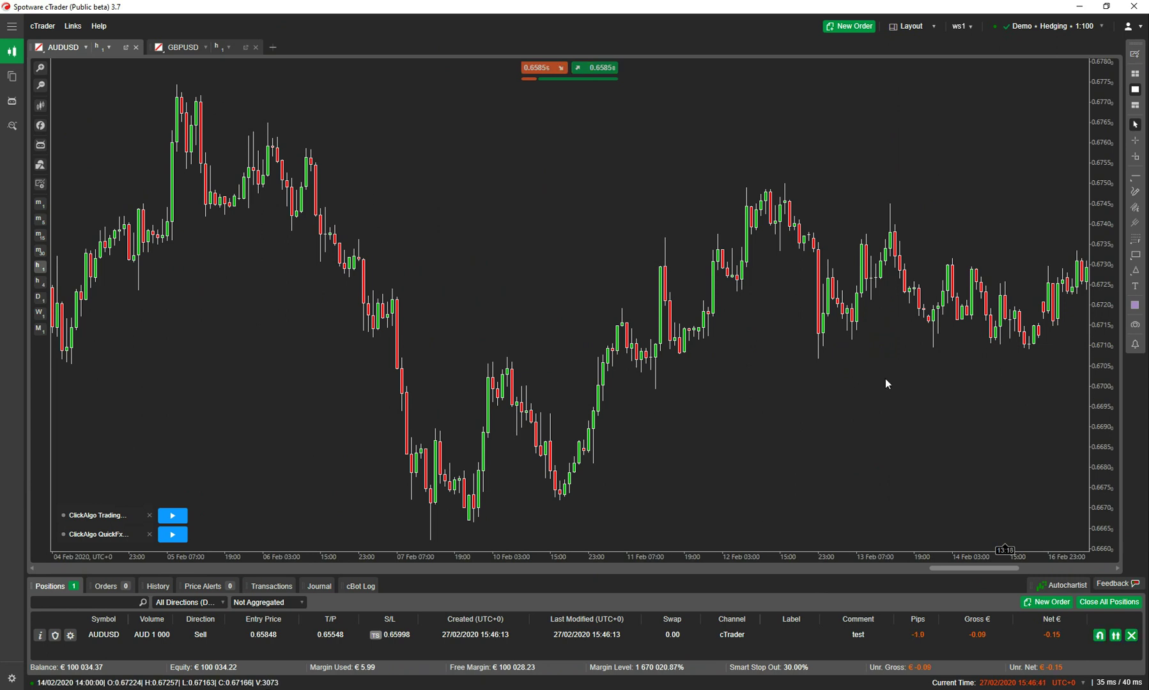
scroll(885, 378, right, 10)
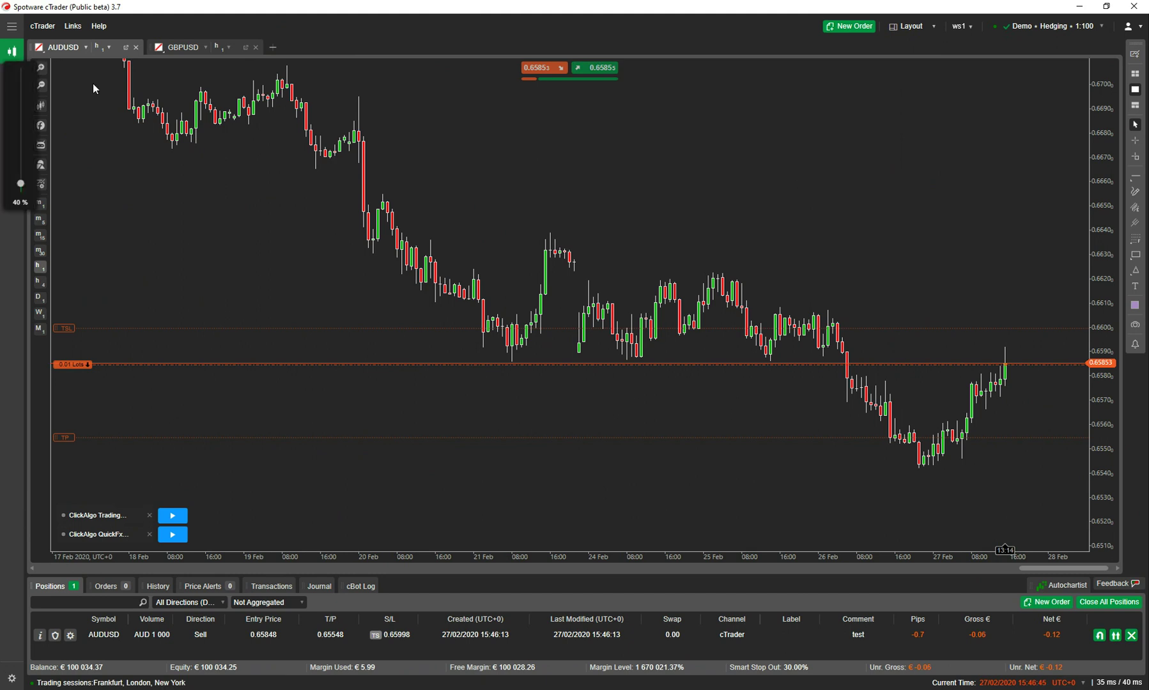
key(ctrl+plus)
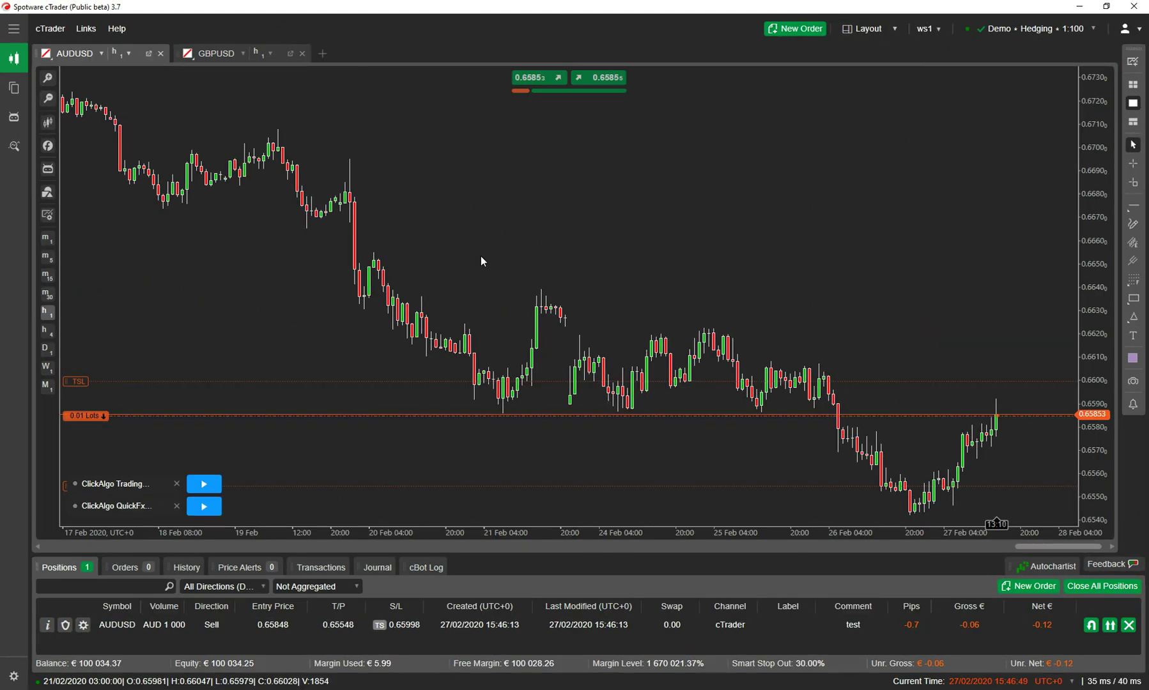
key(ctrl+minus)
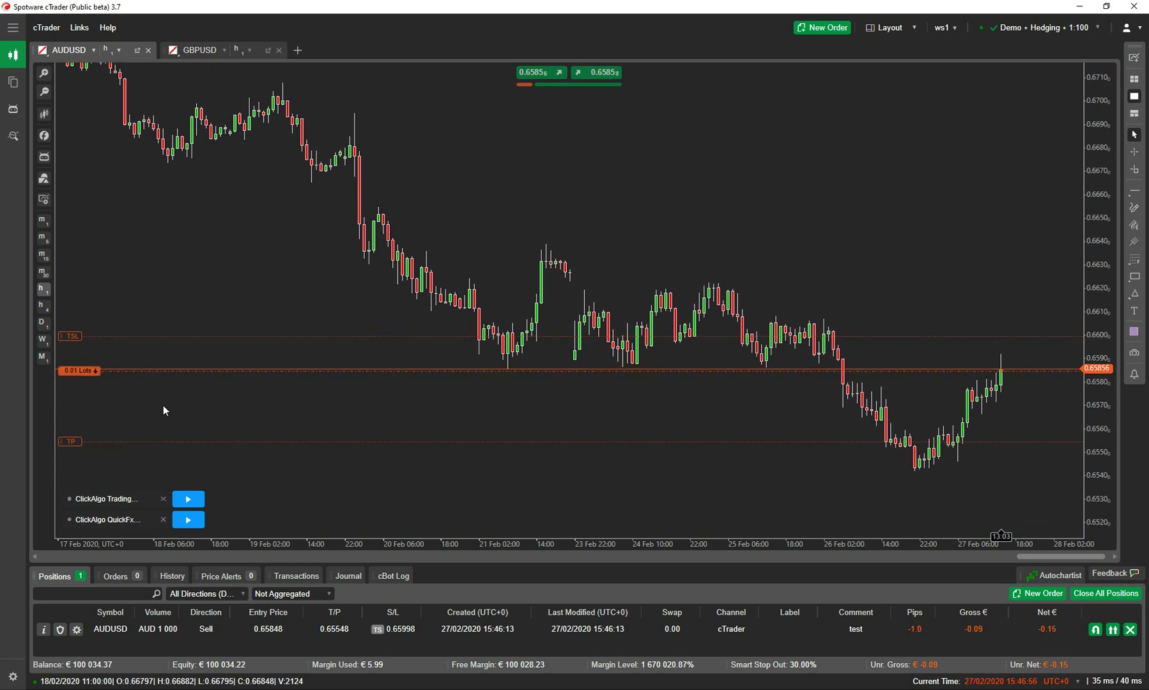
Step: On the chart, move the AUDUSD position's trailing stop loss to about 0.66404 and its take profit to about 0.65457
mouse_move(76, 344)
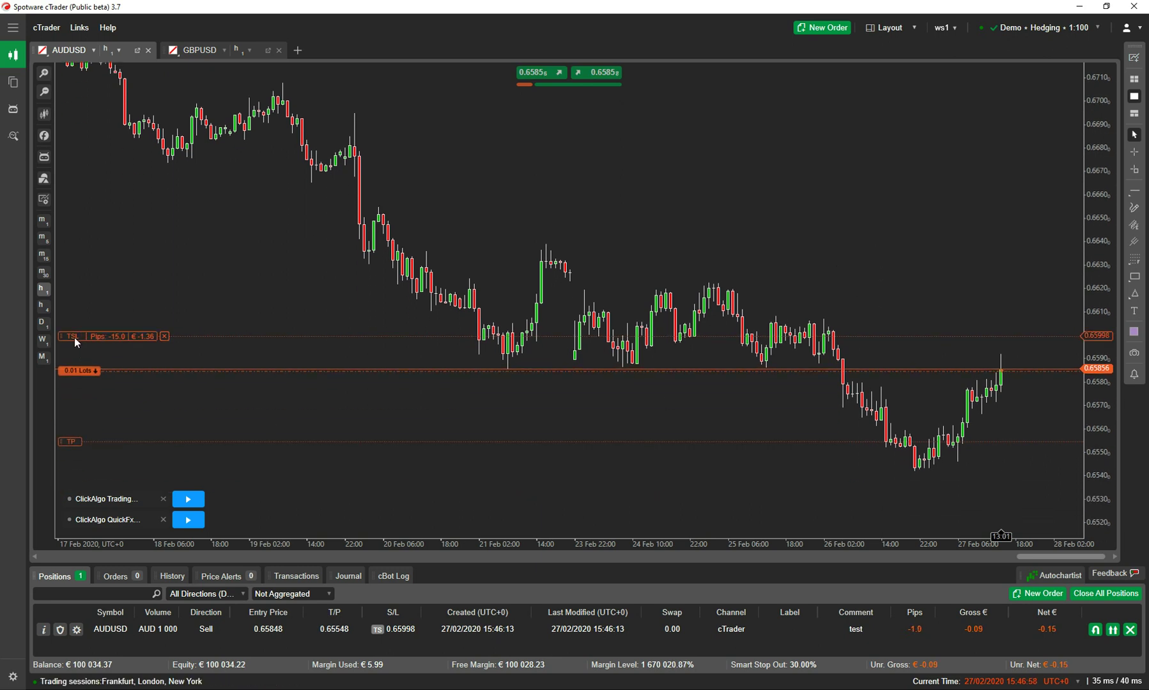
drag(75, 338, 61, 264)
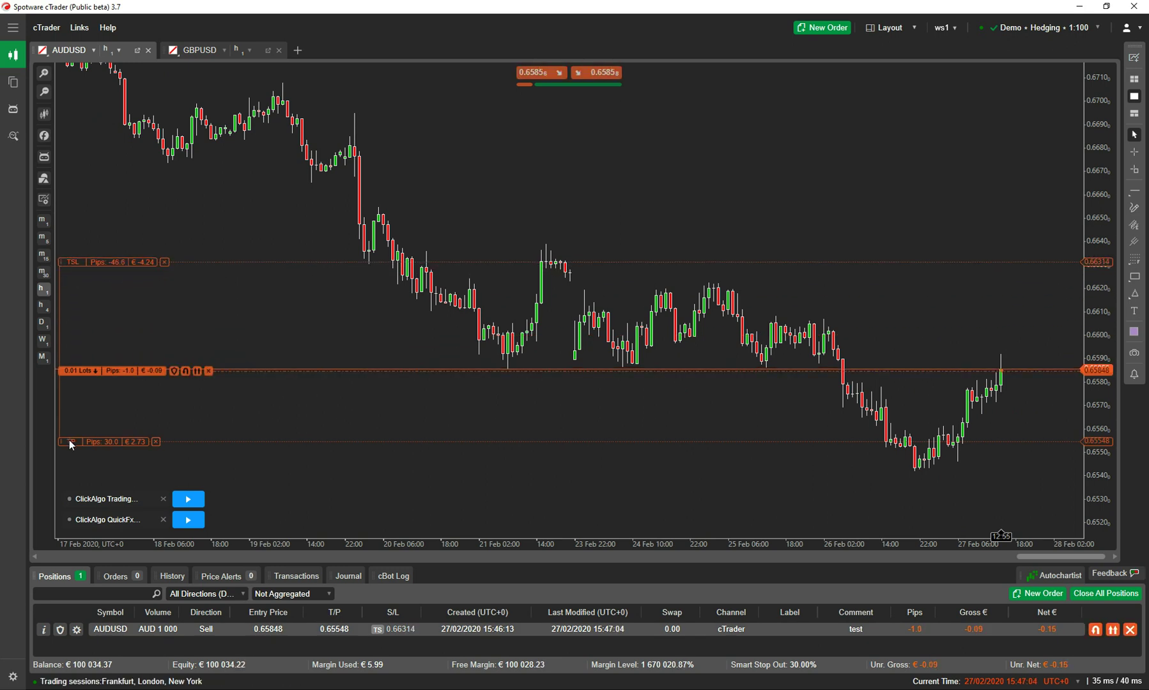
drag(69, 441, 71, 461)
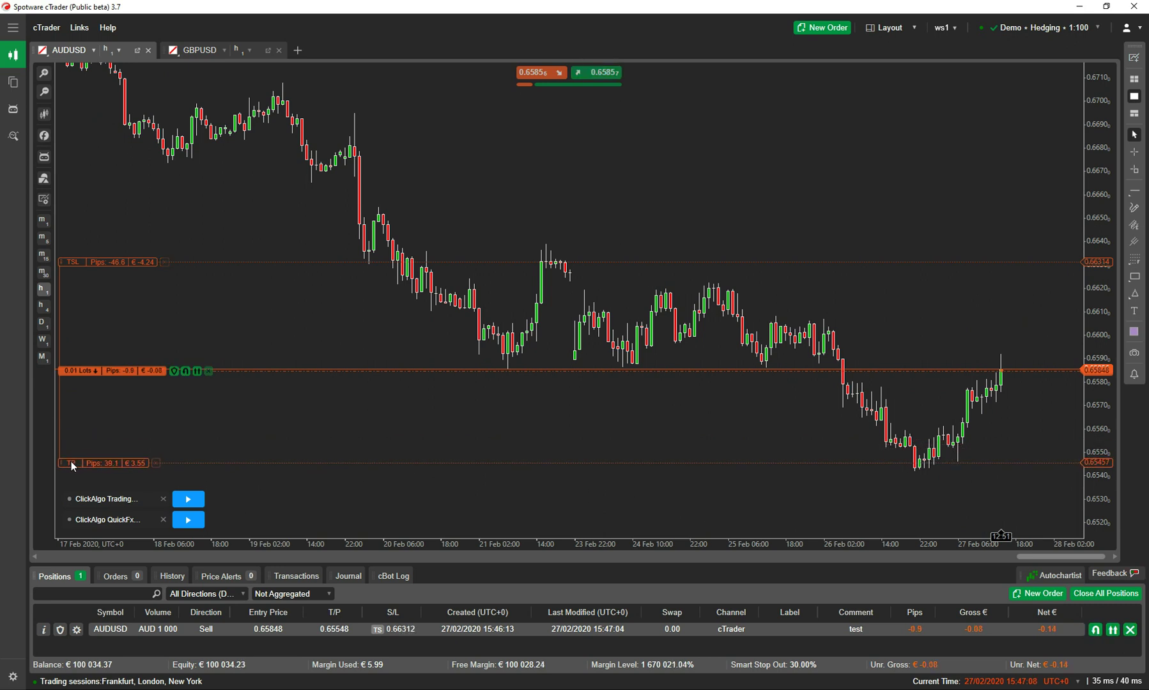
drag(64, 263, 65, 242)
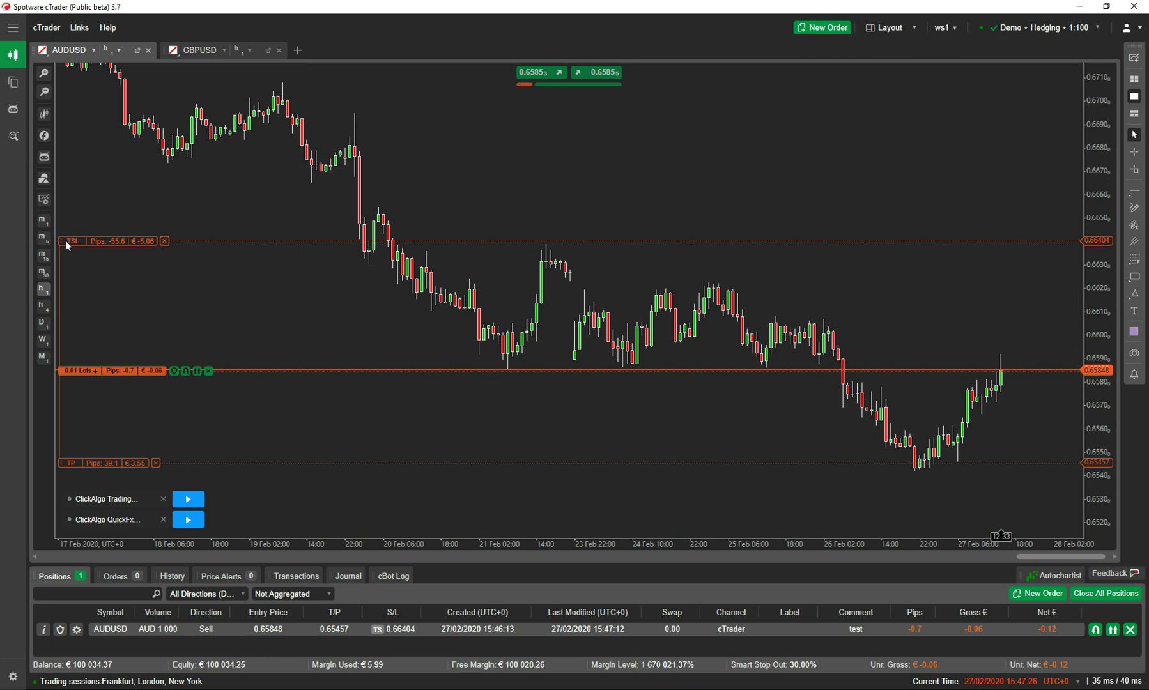
Step: Show the order panel and the expanded main menu again, hide the positions panel, and reduce the interface scale
key(F9)
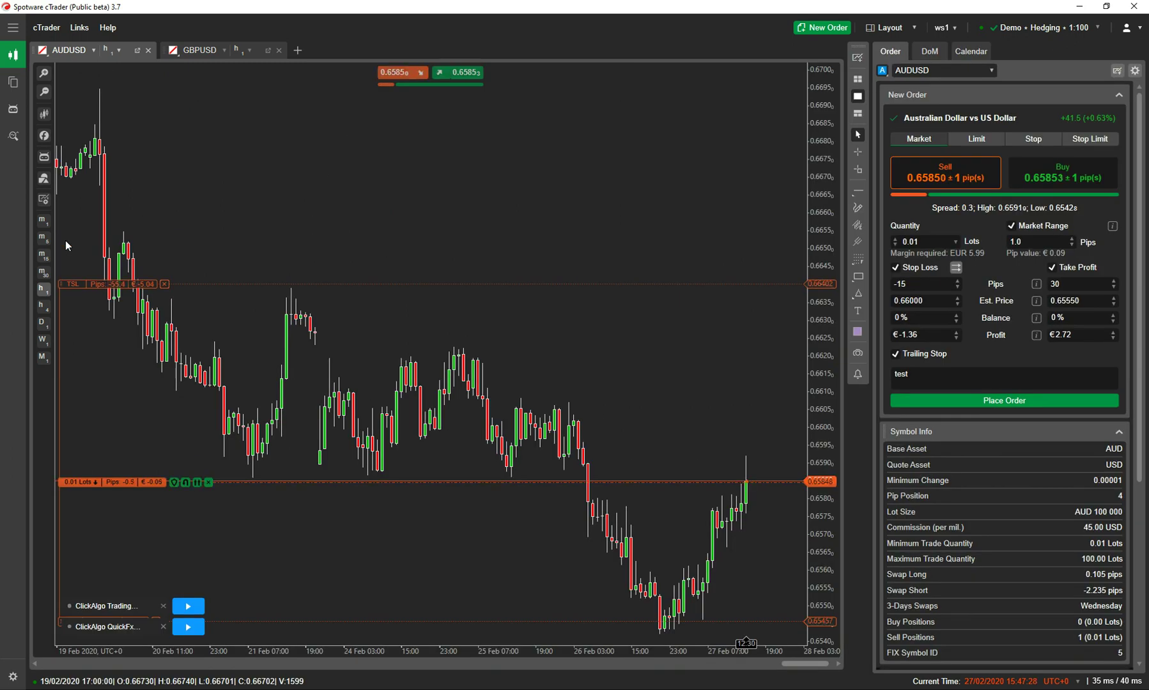
click(13, 27)
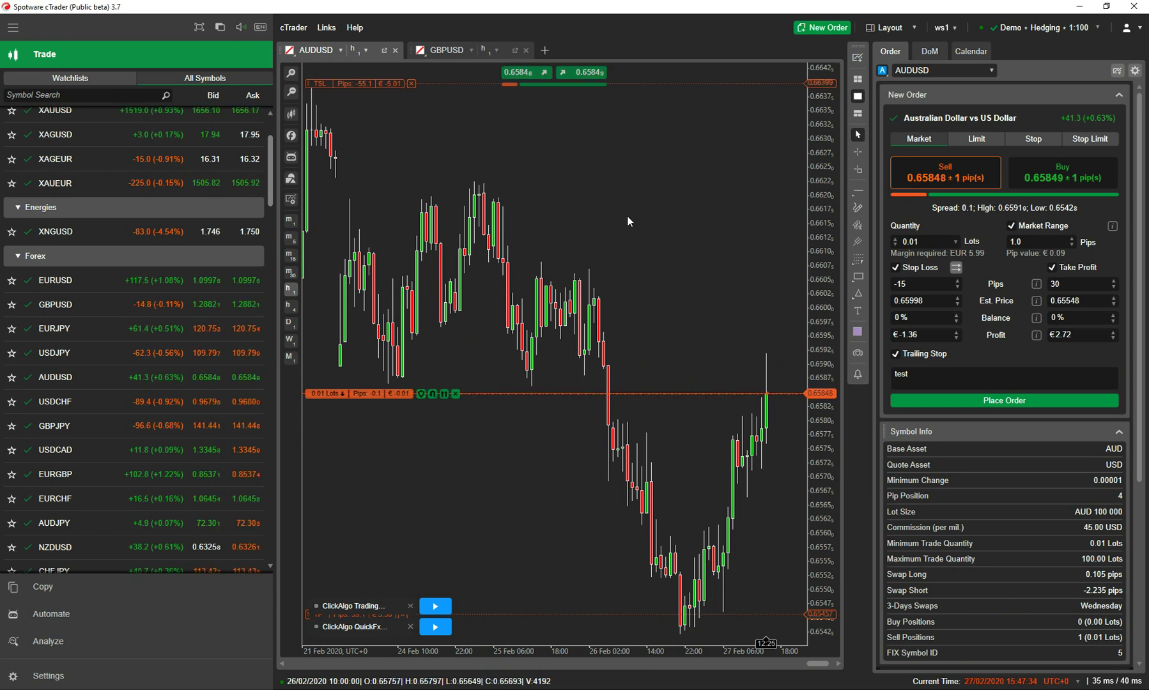
key(ctrl+minus)
key(ctrl+minus)
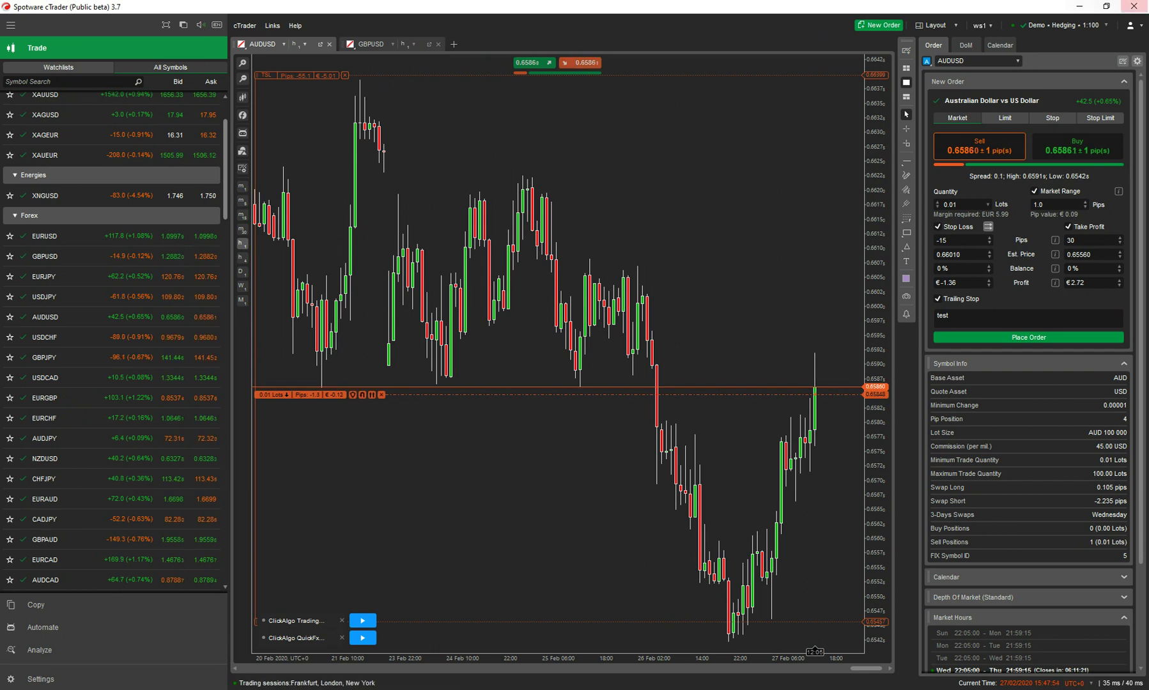
Step: Switch to the browser and maximize the cTrader Help Center page about orders
key(alt+Tab)
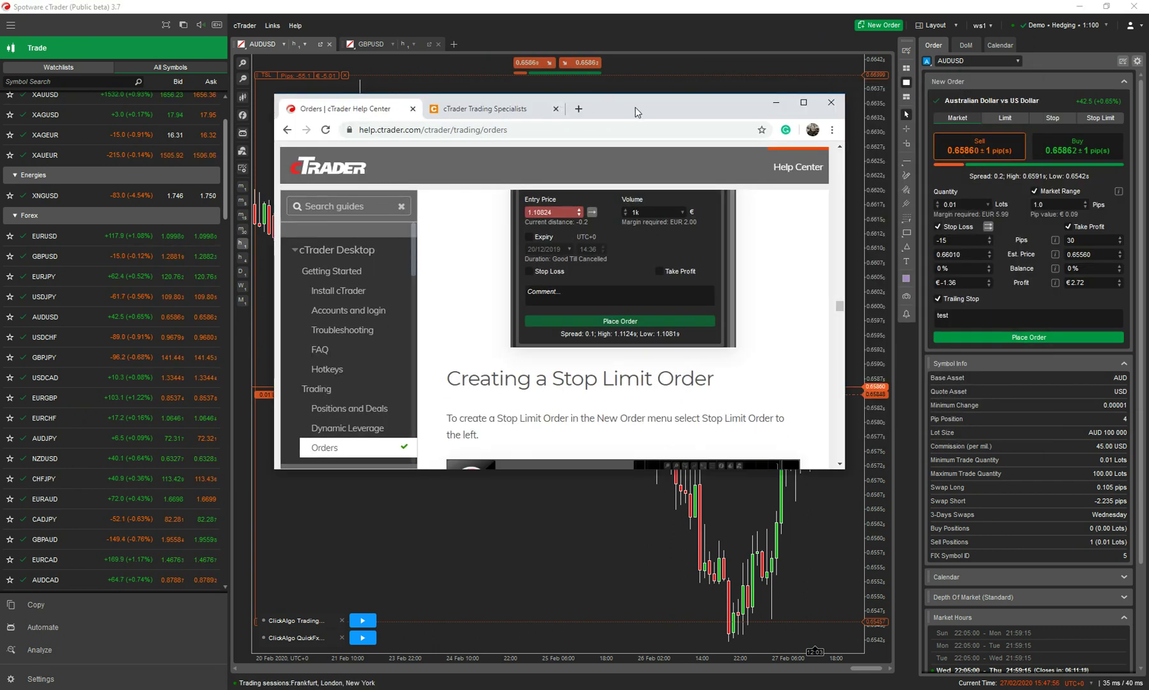
double_click(597, 109)
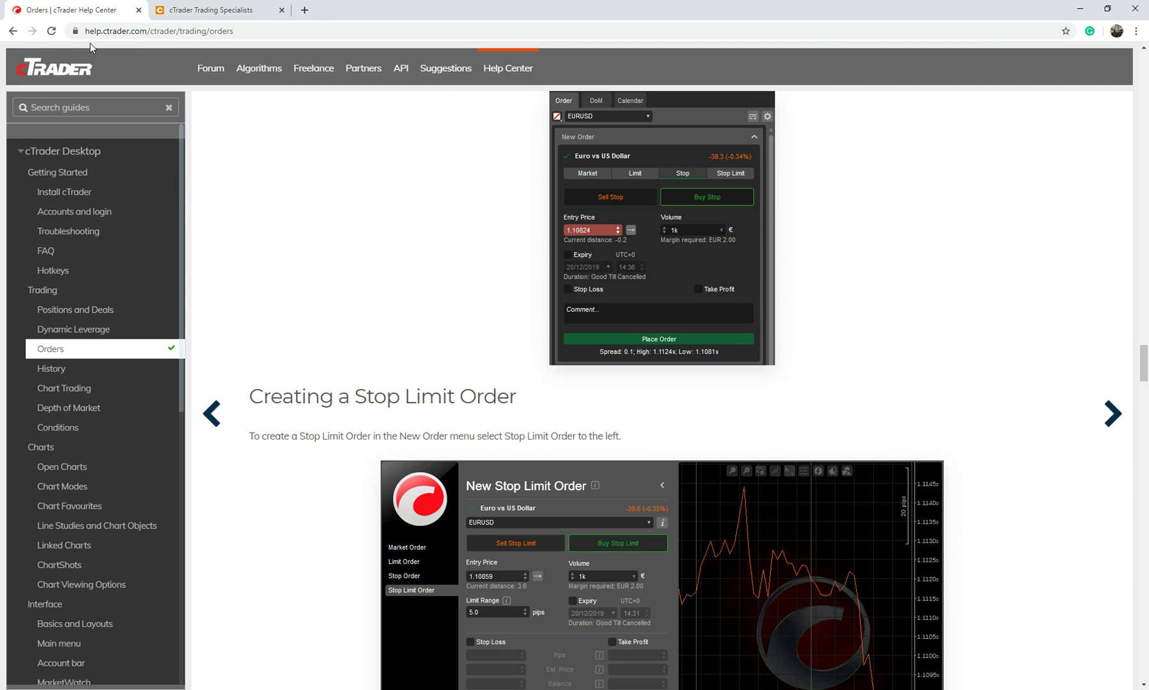
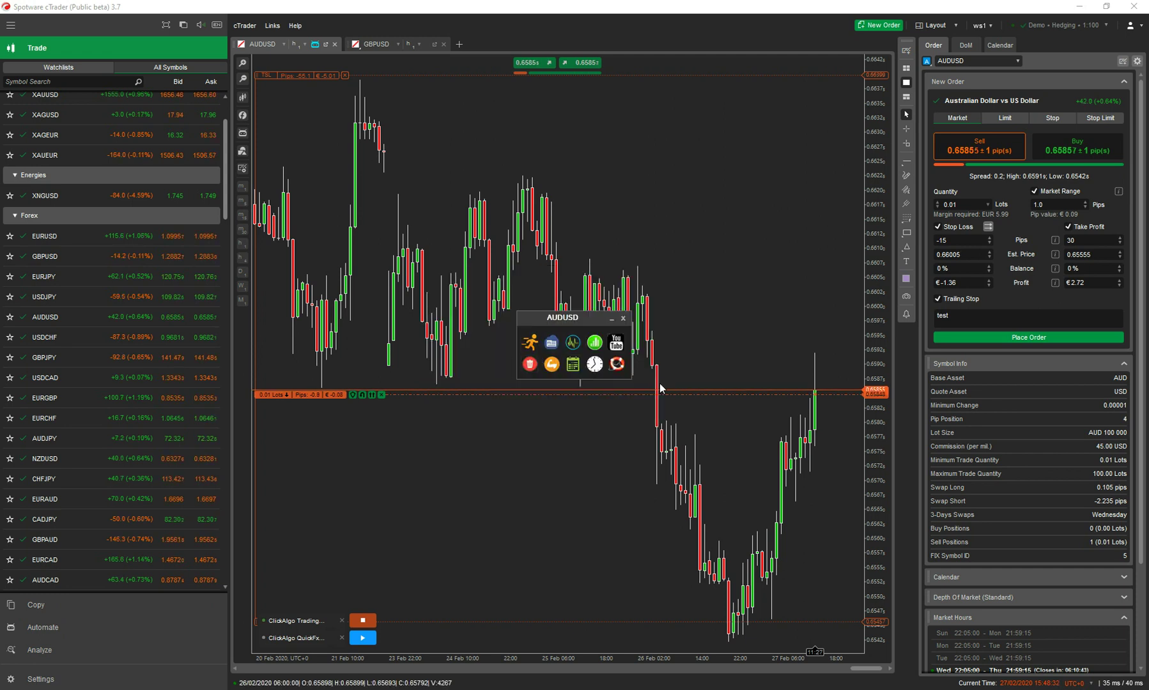
Step: From the ClickAlgo one-click trading window for AUDUSD, apply the calculated 0.1100 lots and return to the terminal from One Click Trade Settings
click(534, 344)
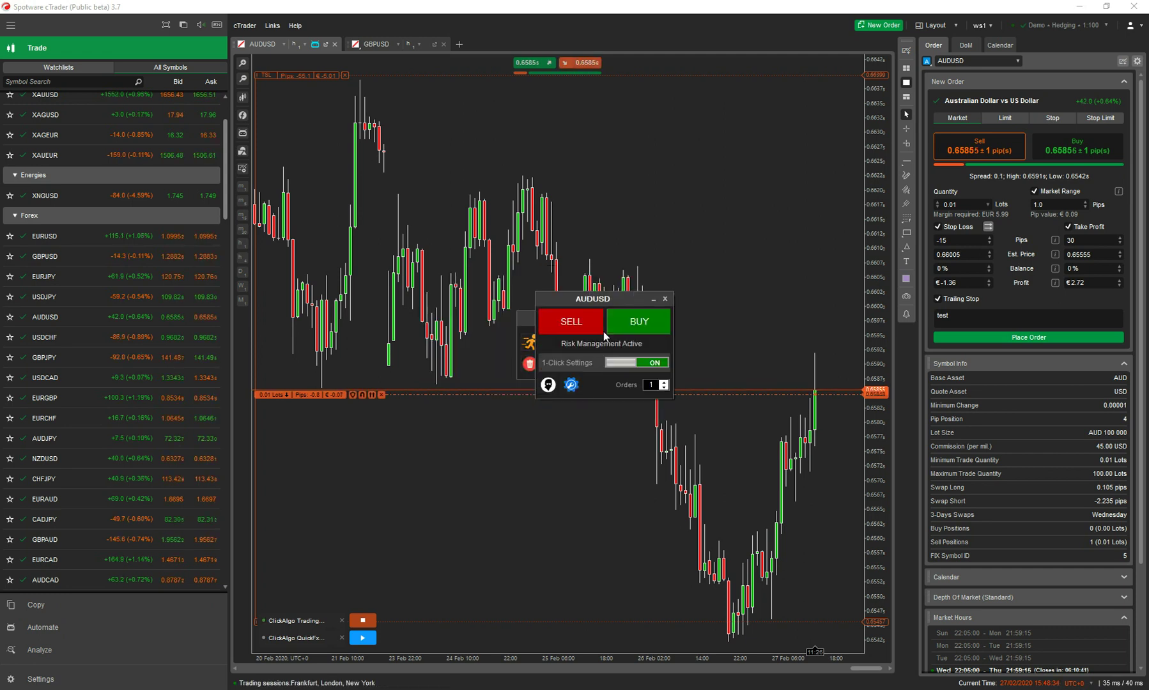
drag(598, 309, 455, 120)
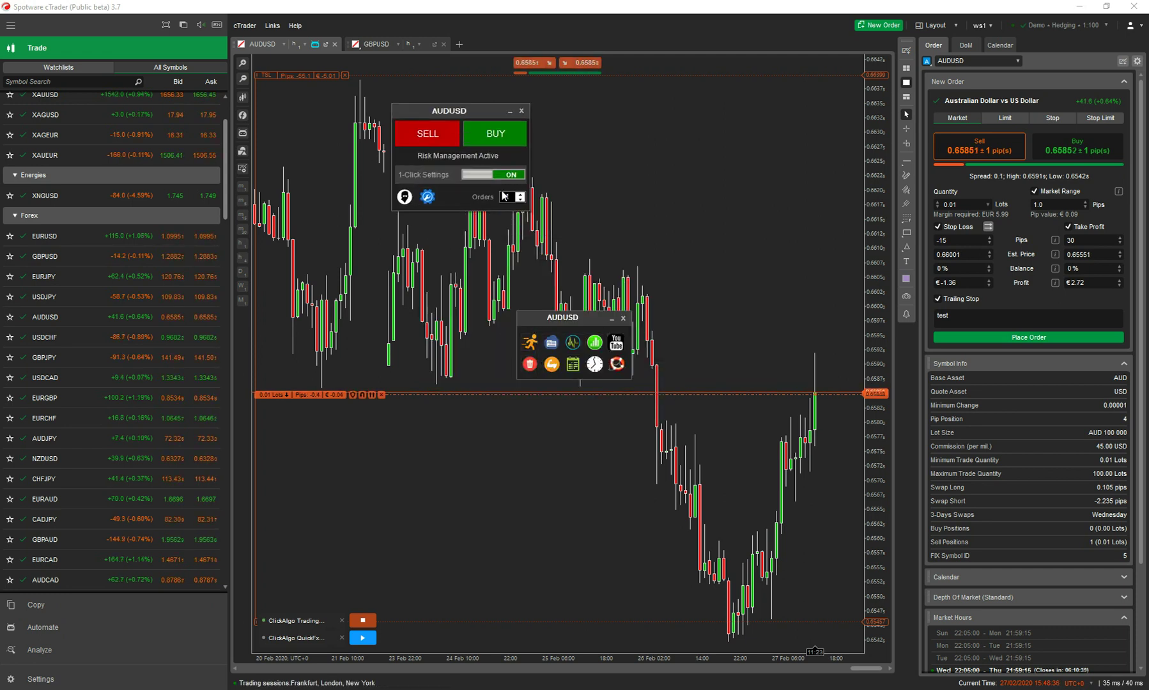
click(426, 198)
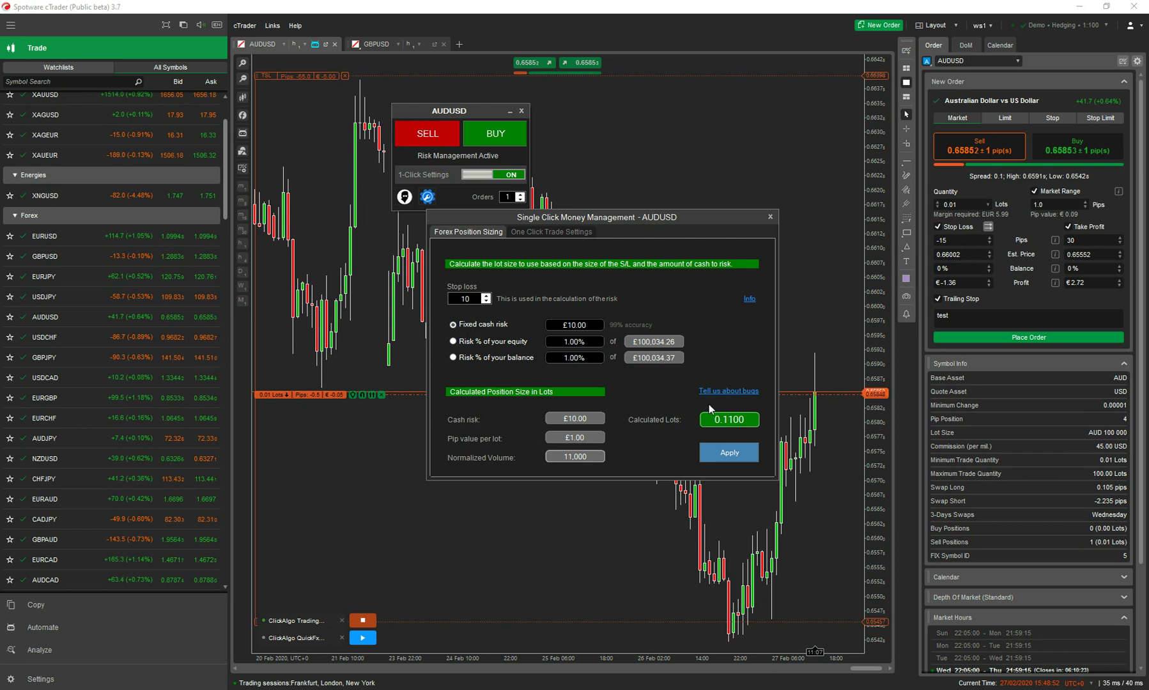
click(712, 455)
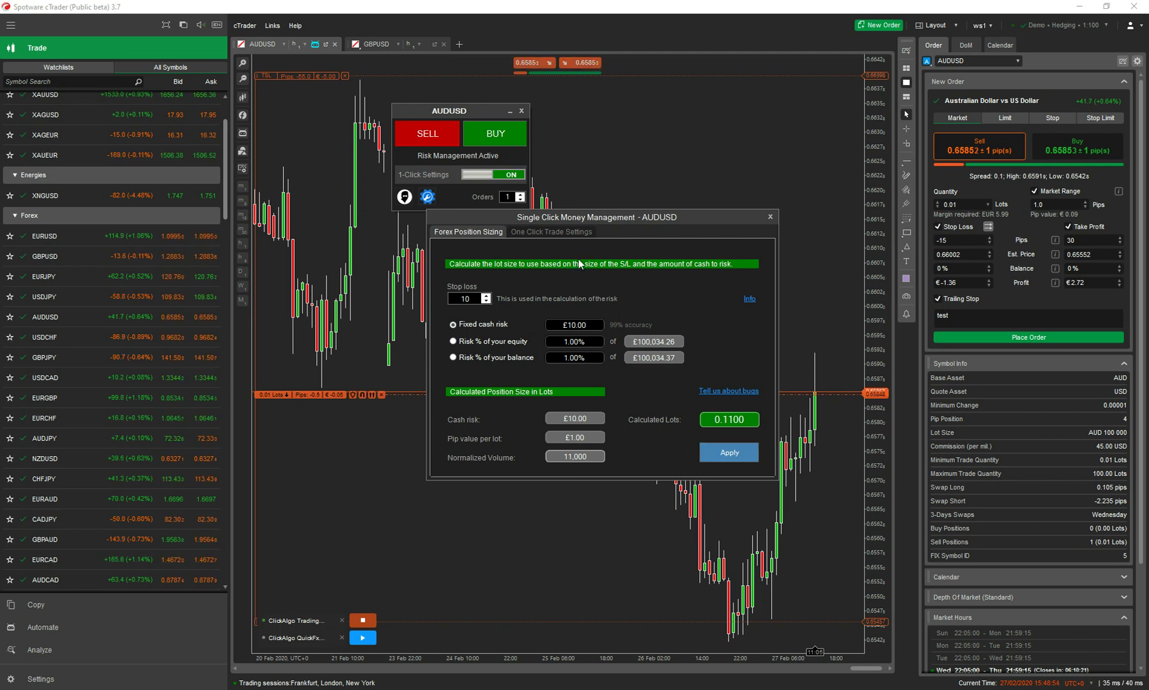
click(527, 234)
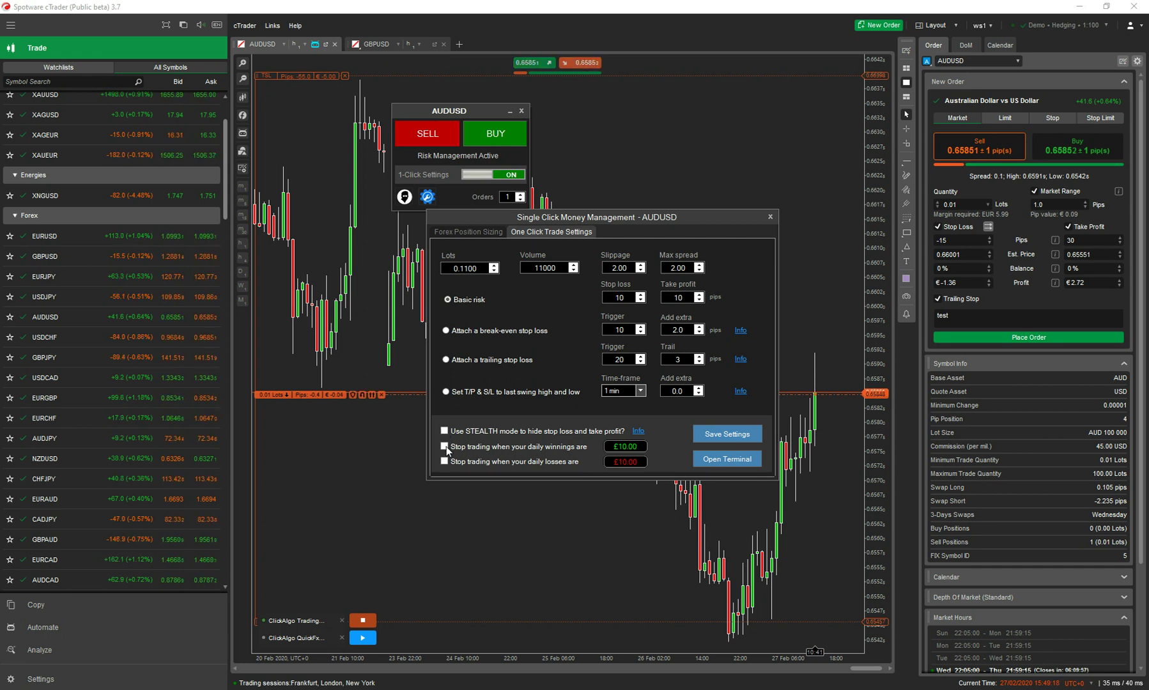
click(708, 460)
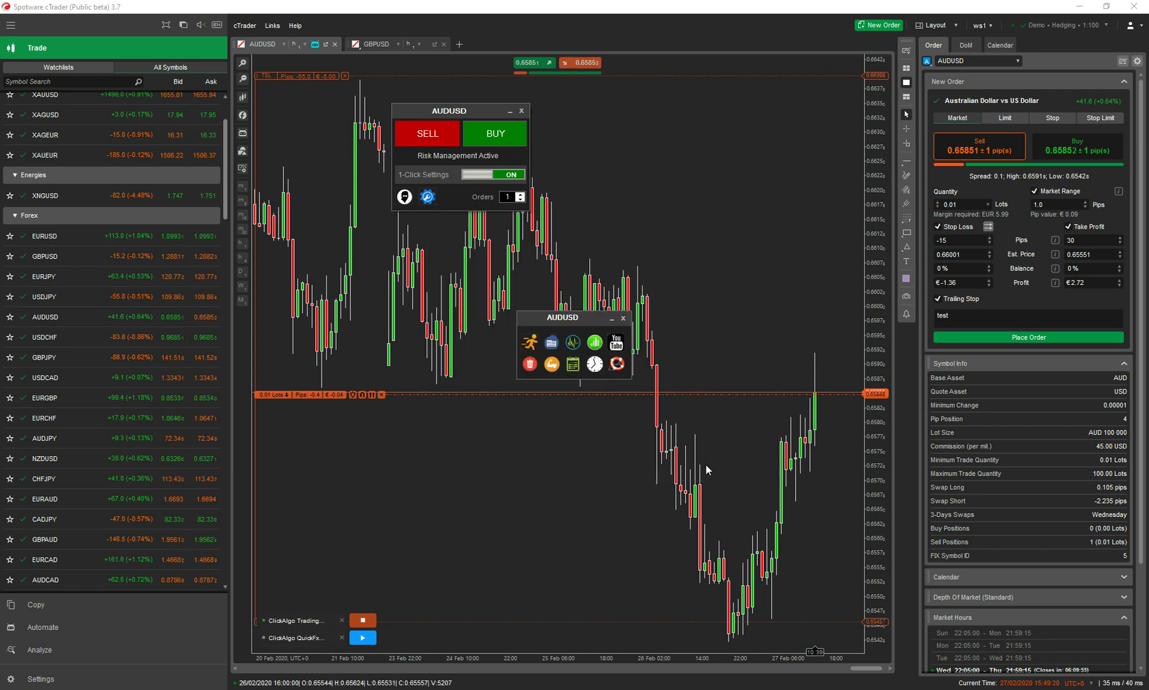
Step: Inspect the AUDUSD bulk close, reverse and break-even controls, and close all open ClickAlgo one-click trading windows
click(529, 364)
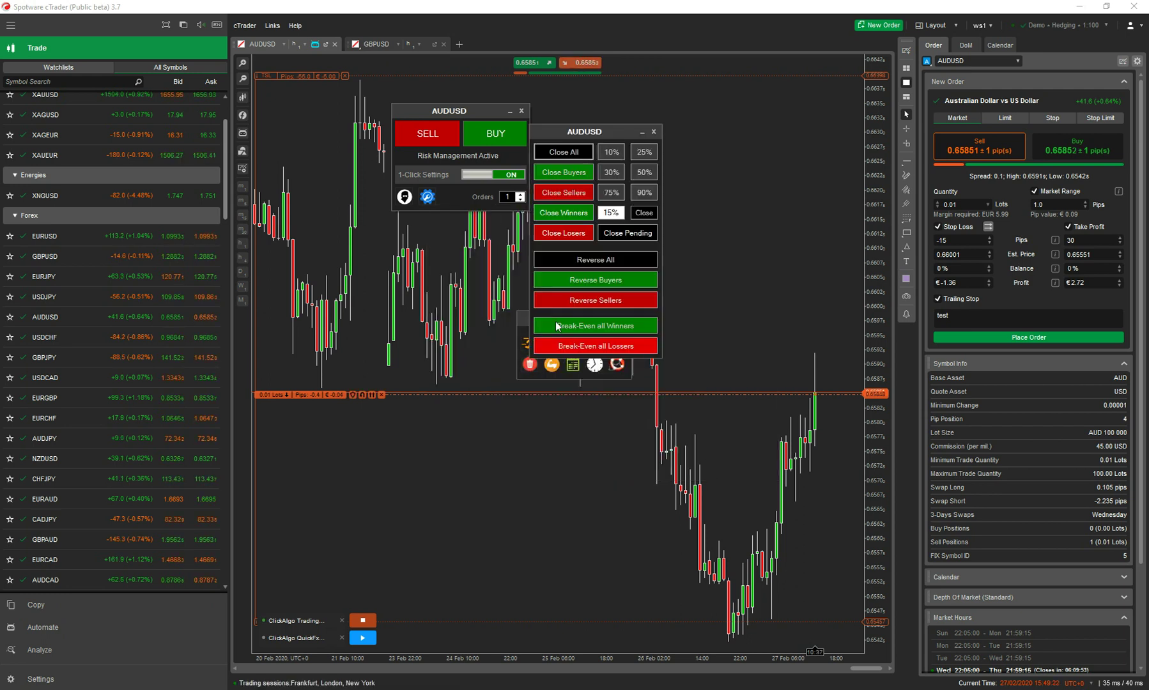
drag(568, 138, 653, 118)
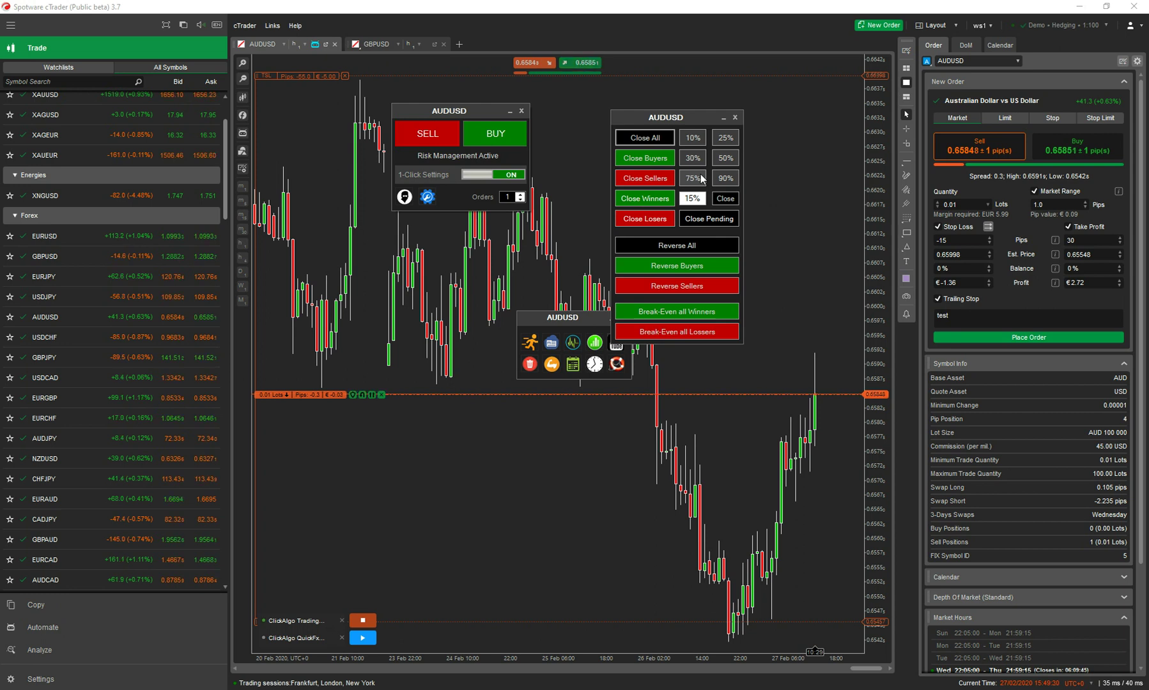
click(735, 117)
click(521, 111)
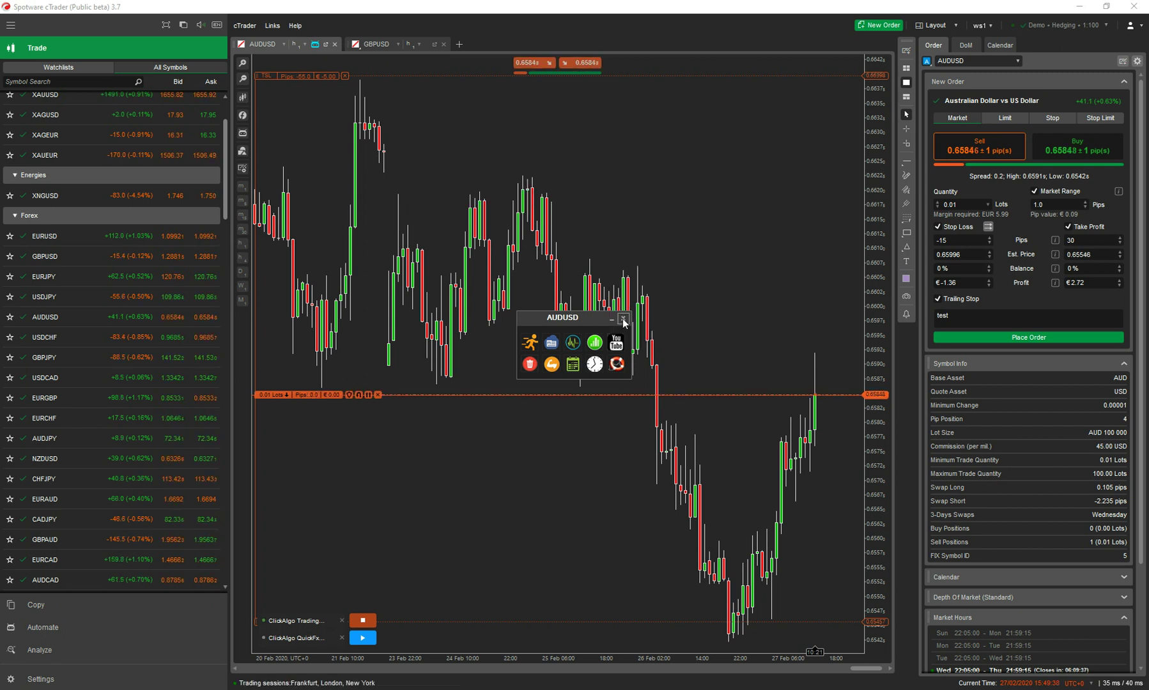
click(623, 317)
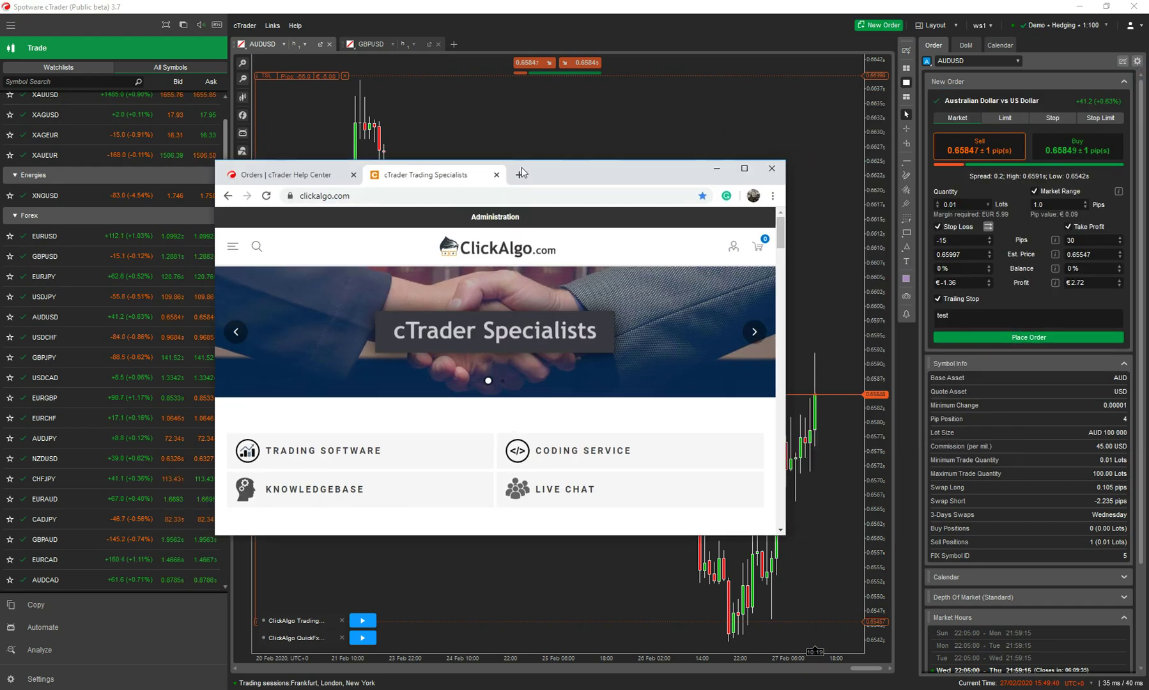
Step: In the maximized browser, view the Manual Trading Terminals category on ClickAlgo.com, and close the browser to return to cTrader
double_click(616, 168)
mouse_move(115, 122)
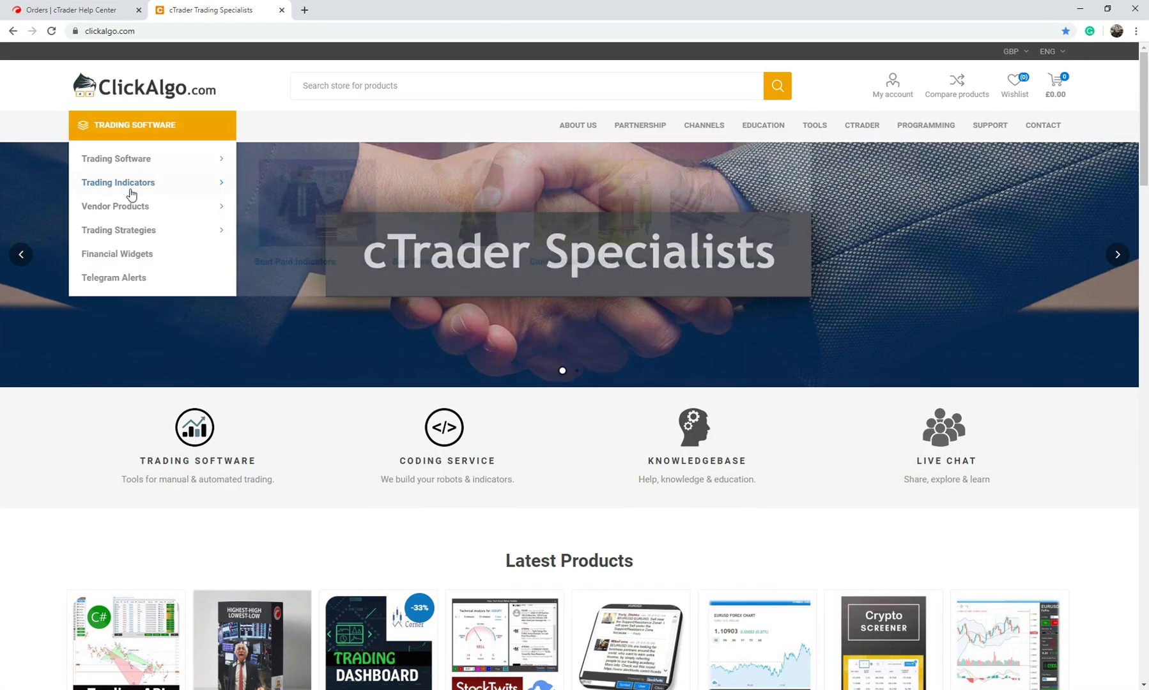
mouse_move(134, 184)
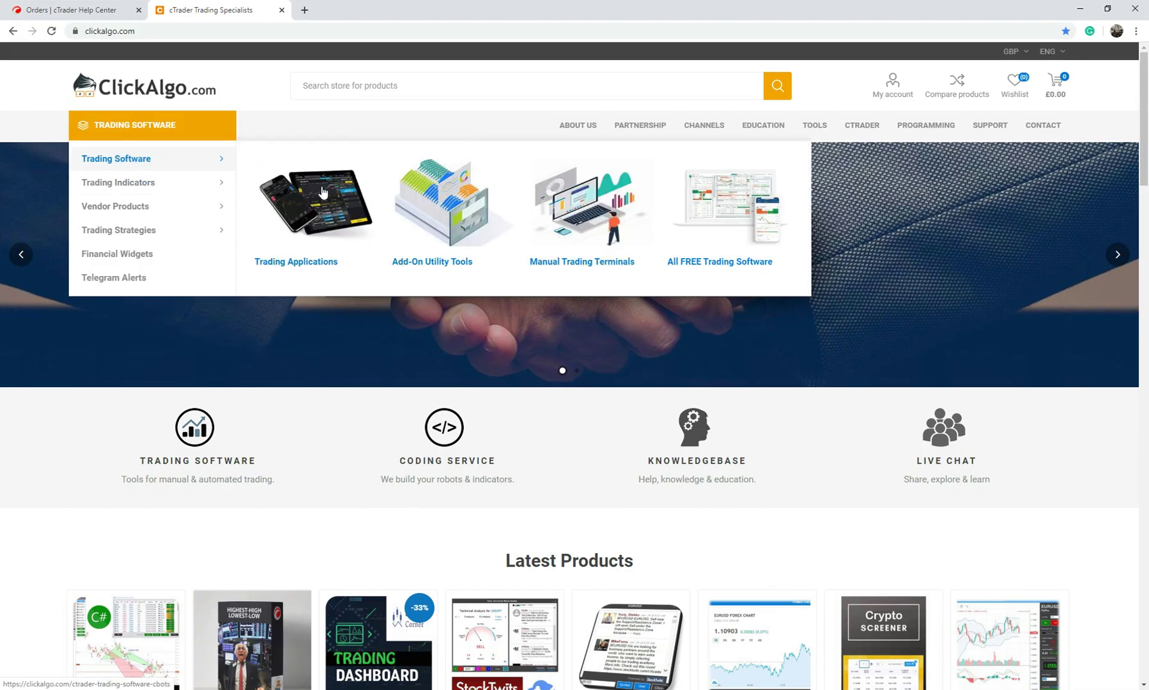
click(589, 240)
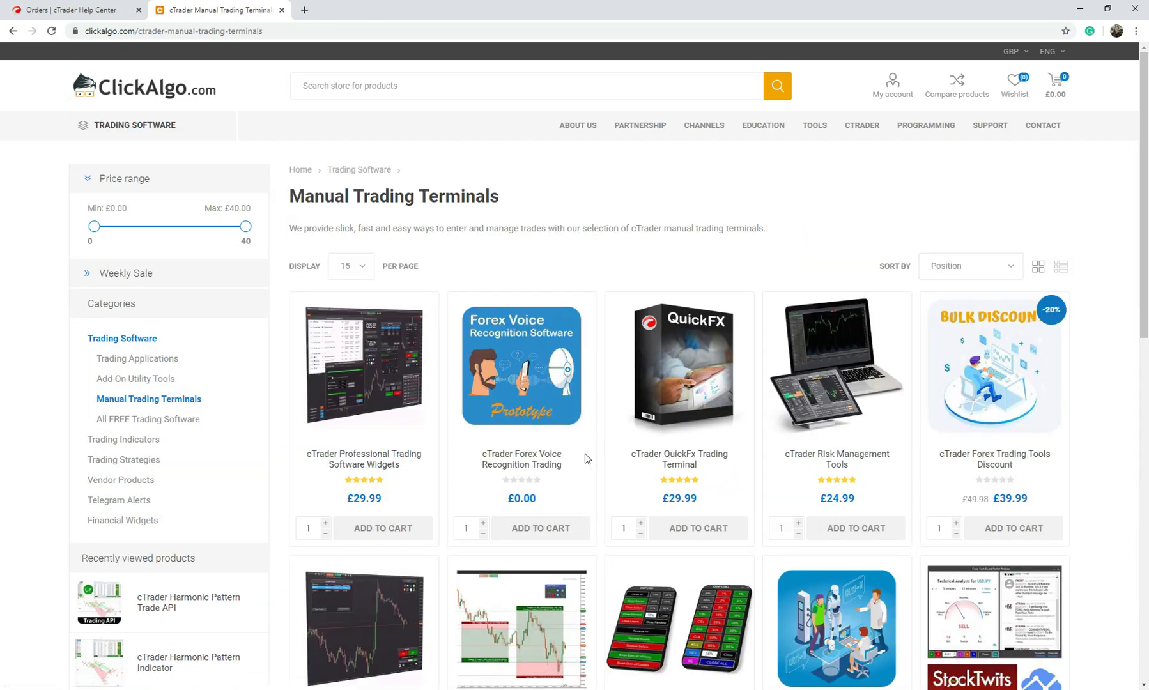
click(1135, 9)
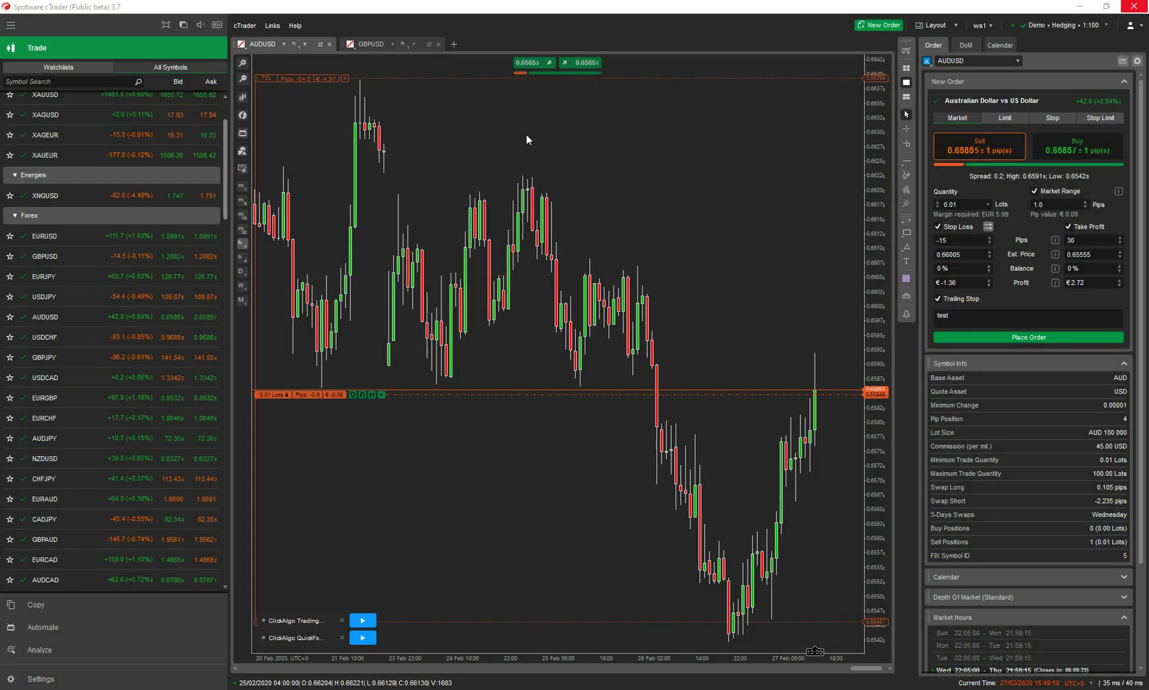
Step: Start the ClickAlgo QuickFx terminal, move it over the chart, and show its advanced order settings for EURUSD
click(355, 638)
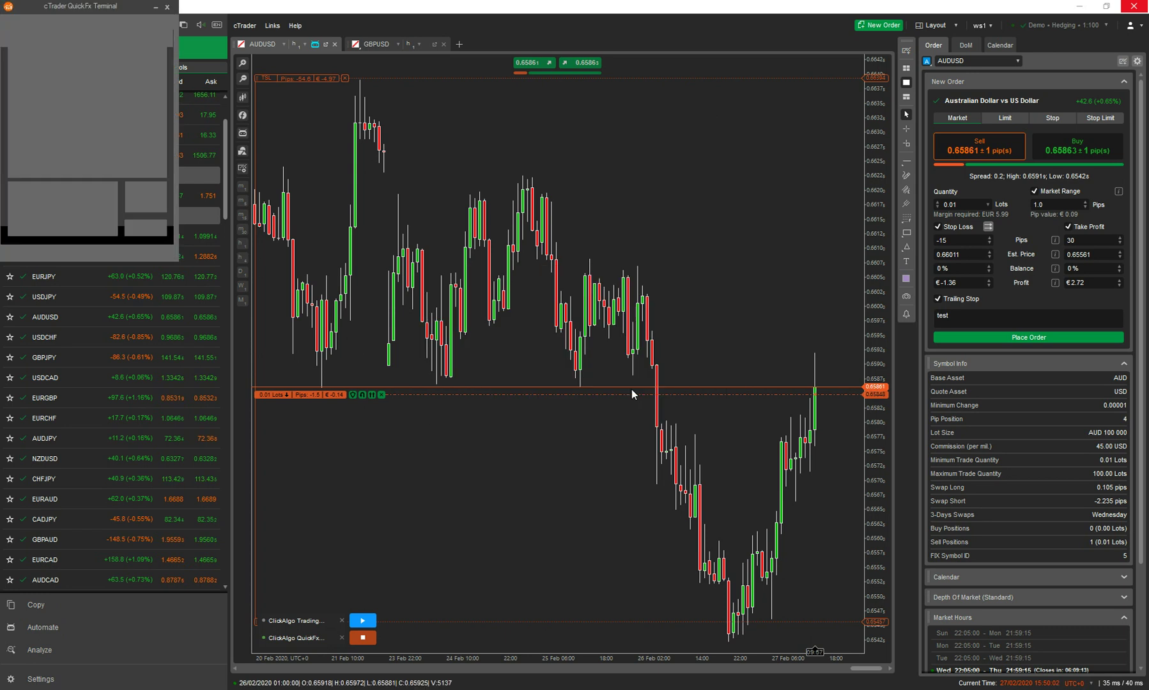
drag(99, 8, 513, 270)
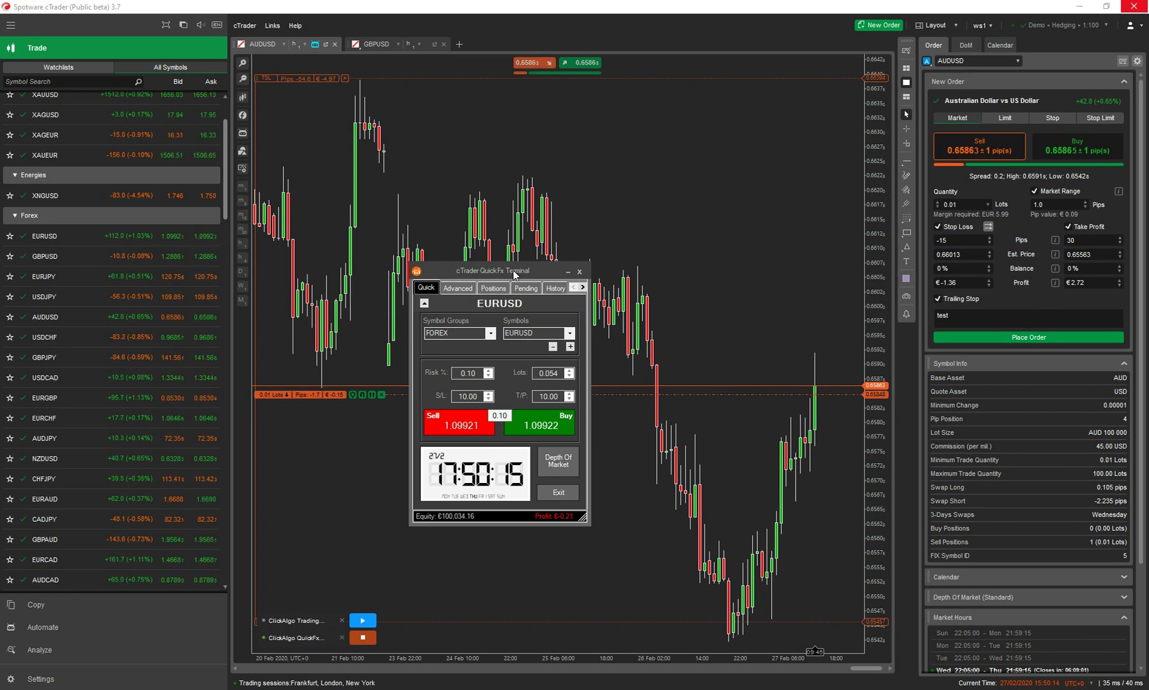
click(457, 288)
drag(522, 13, 554, 52)
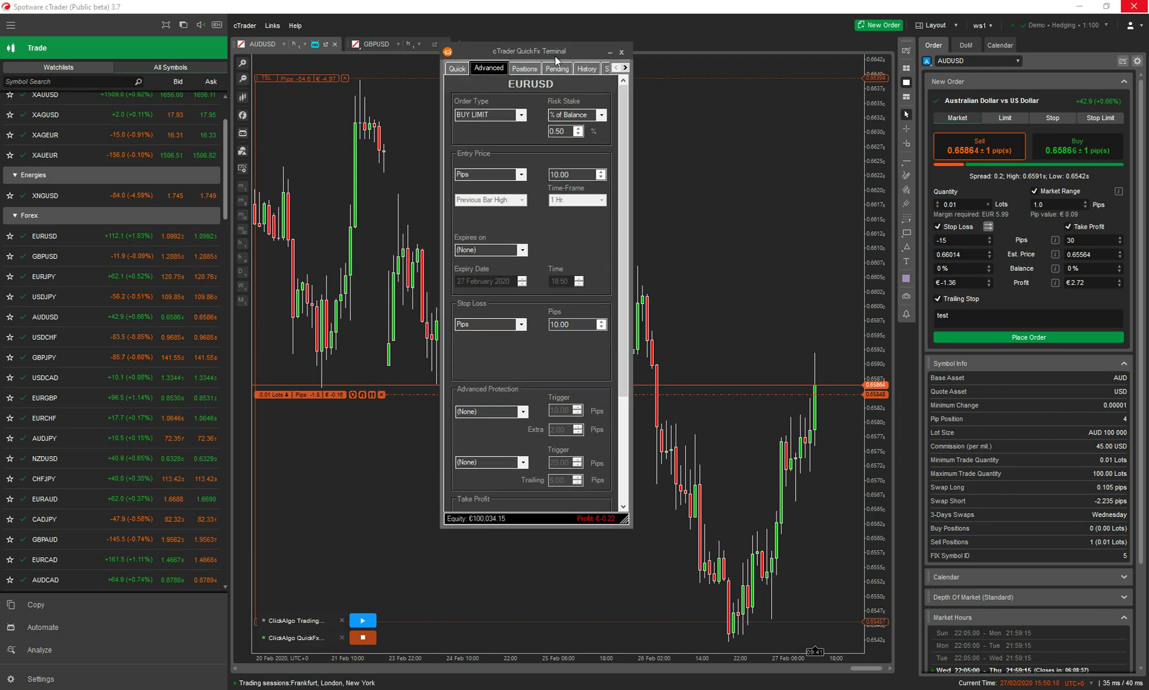
Step: Set the QuickFx order type to SELL LIMIT, look at the stop loss options, and close the QuickFx terminal
click(521, 115)
click(486, 149)
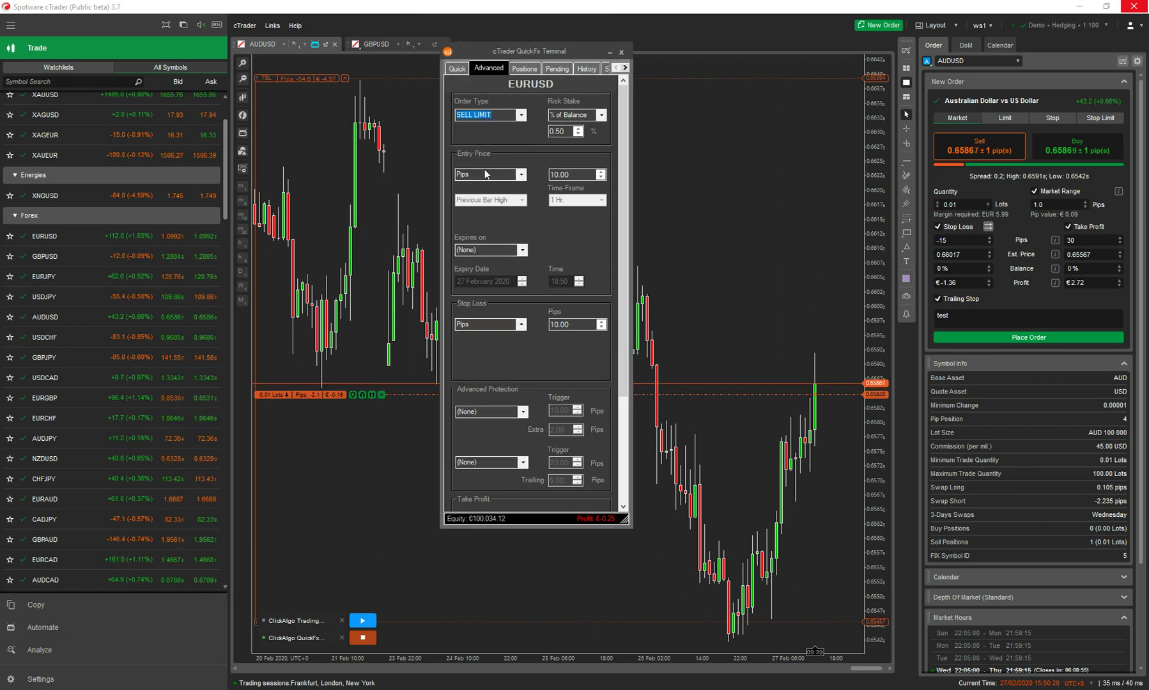
mouse_move(518, 179)
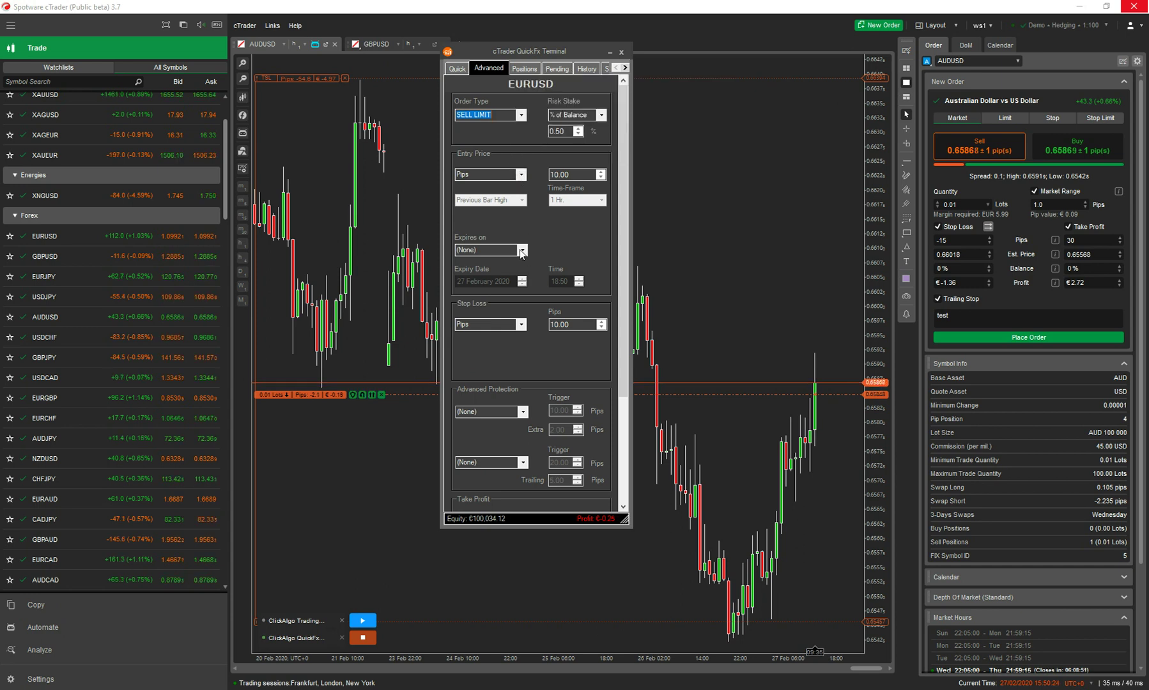
click(520, 325)
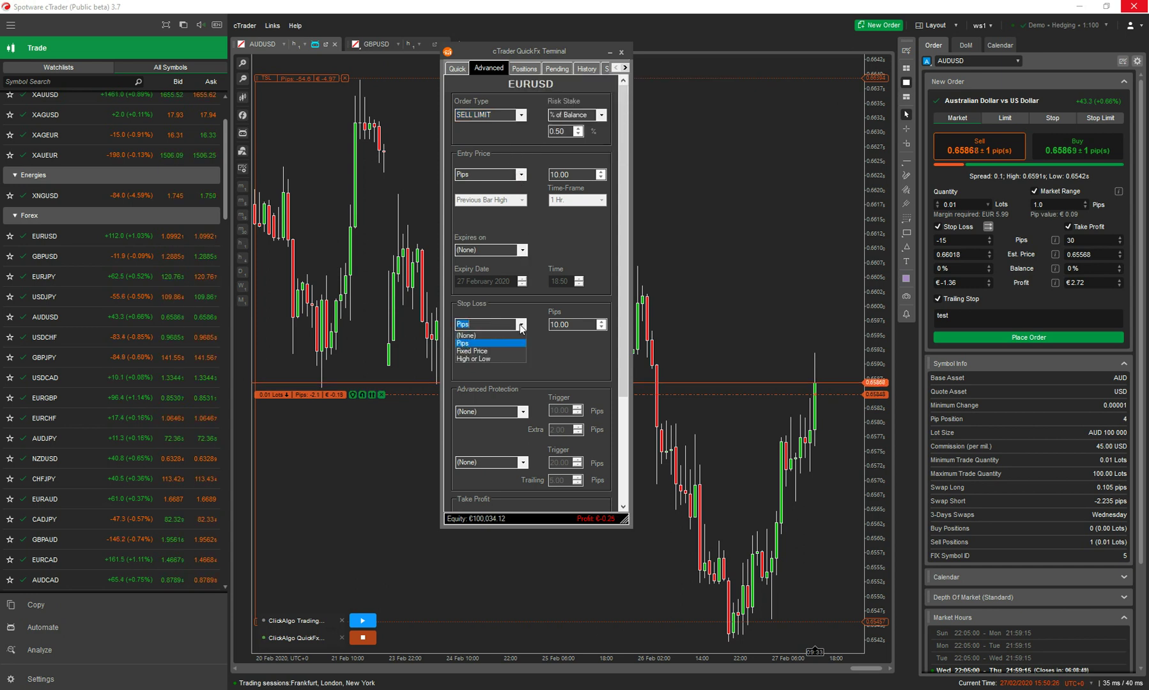
click(621, 52)
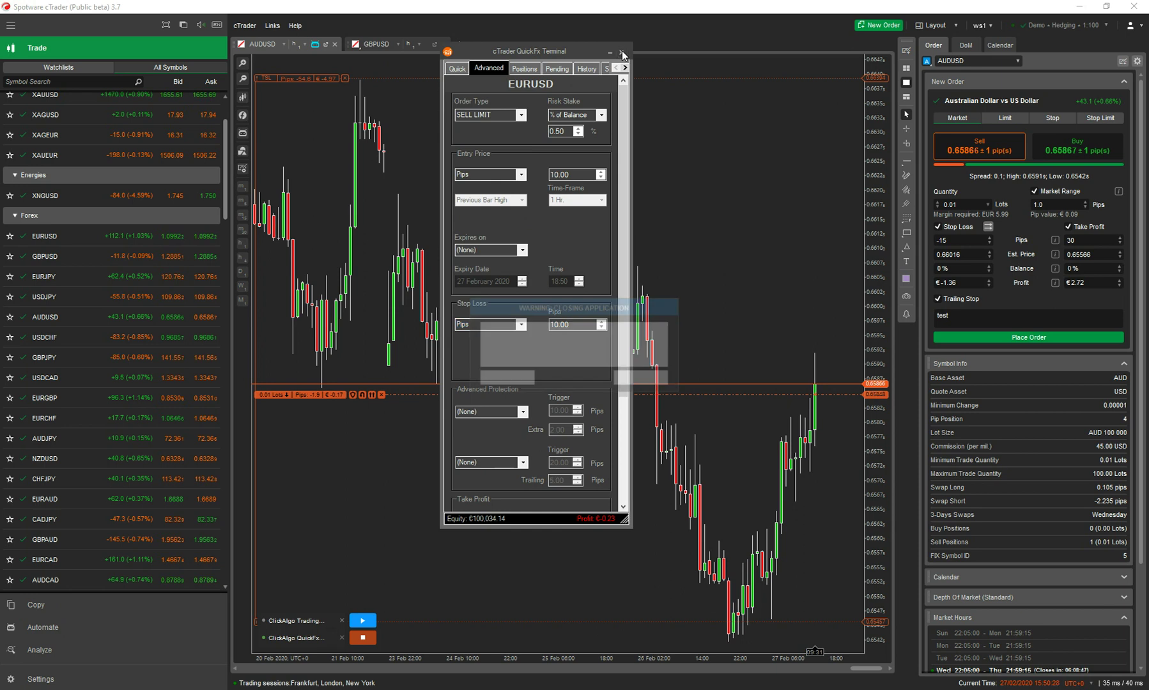
click(501, 378)
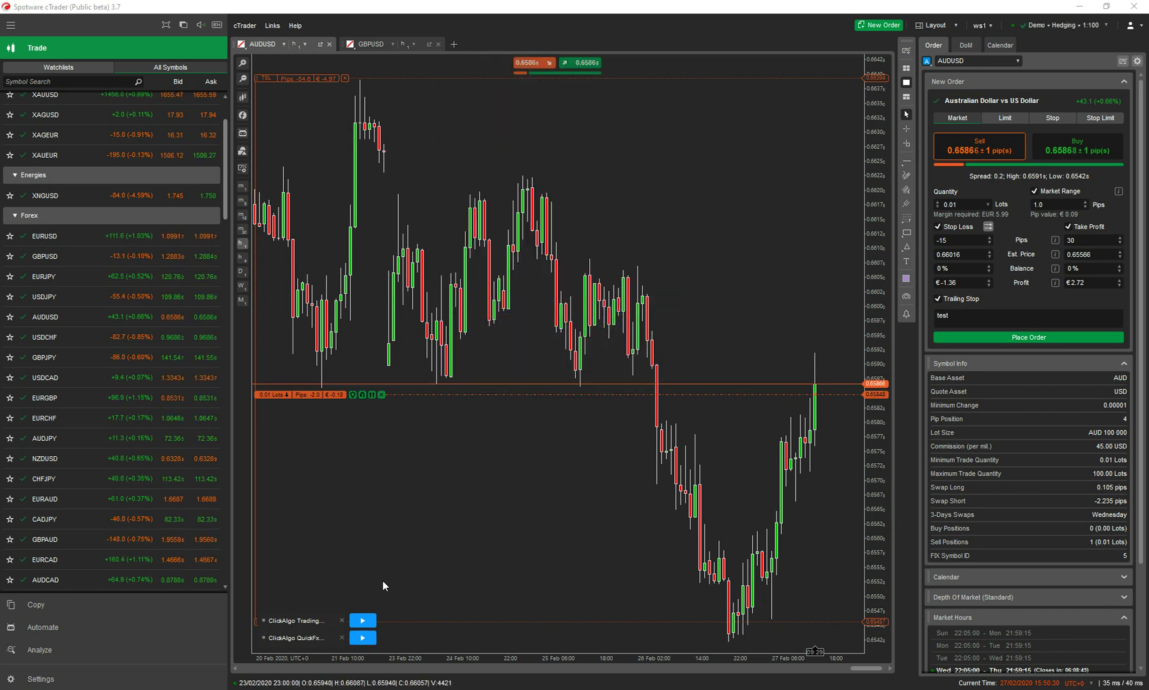